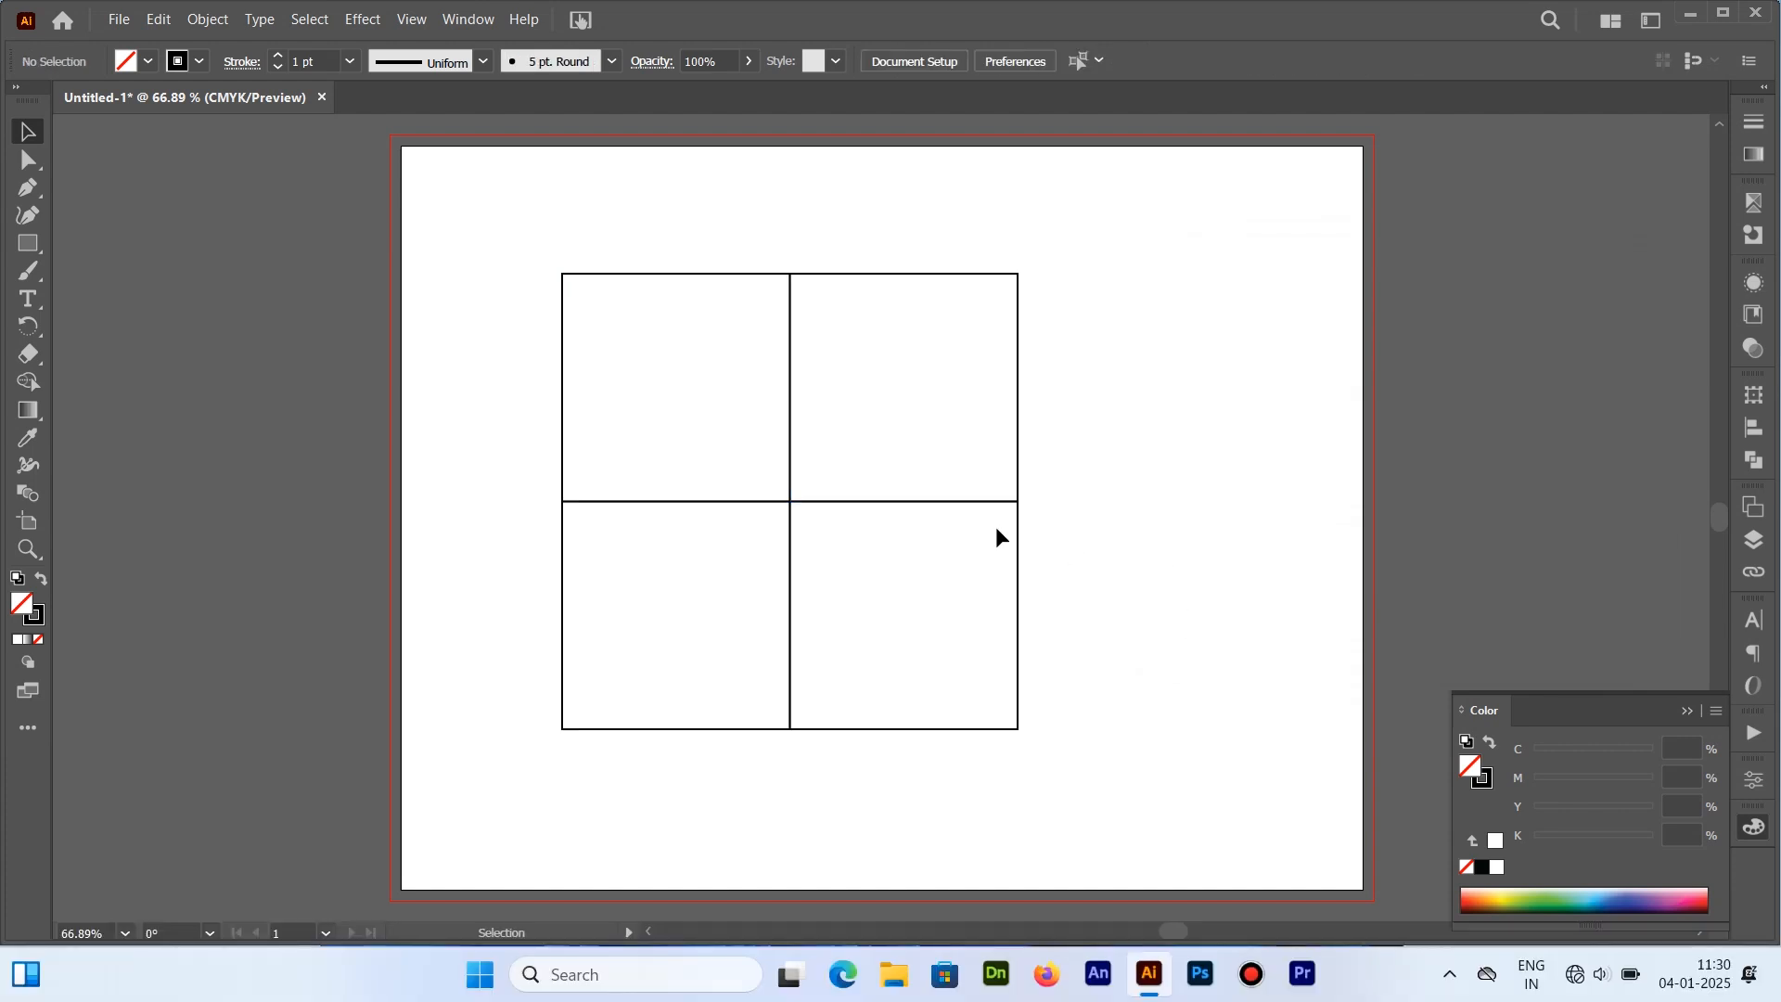
Fill the upper-left square of the two-by-two grid with black and remove its stroke
click(563, 278)
double_click(28, 614)
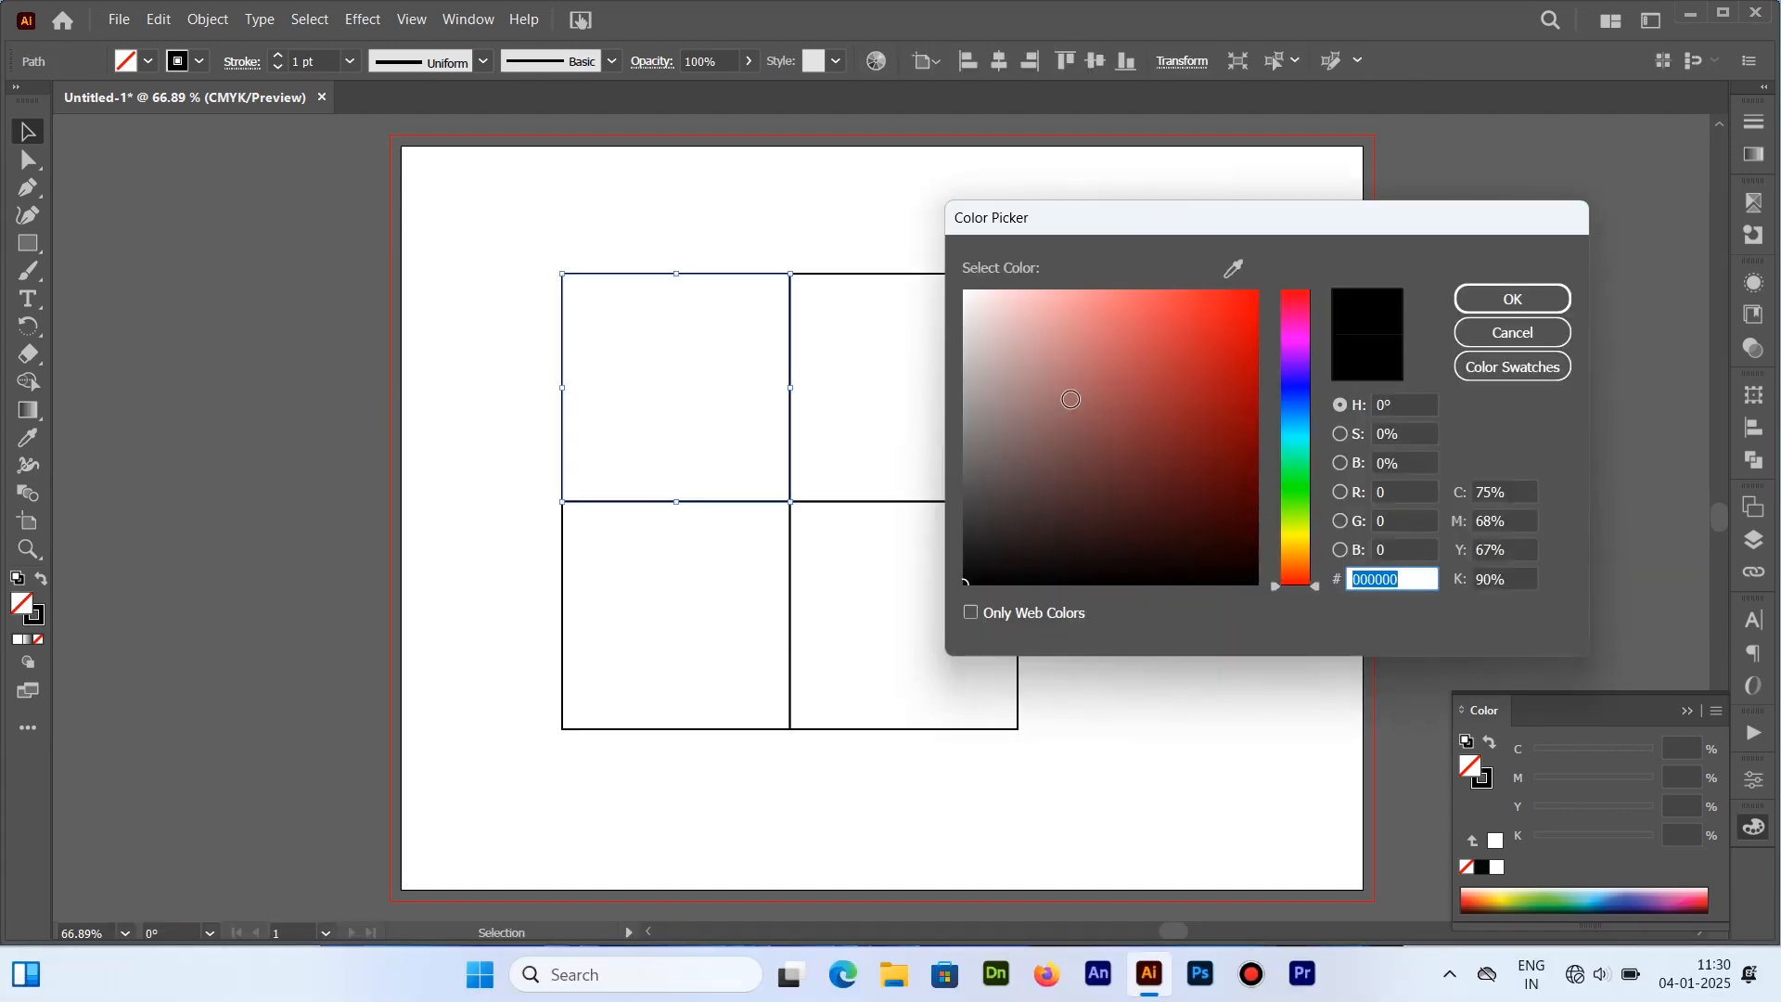
click(1256, 581)
click(1494, 306)
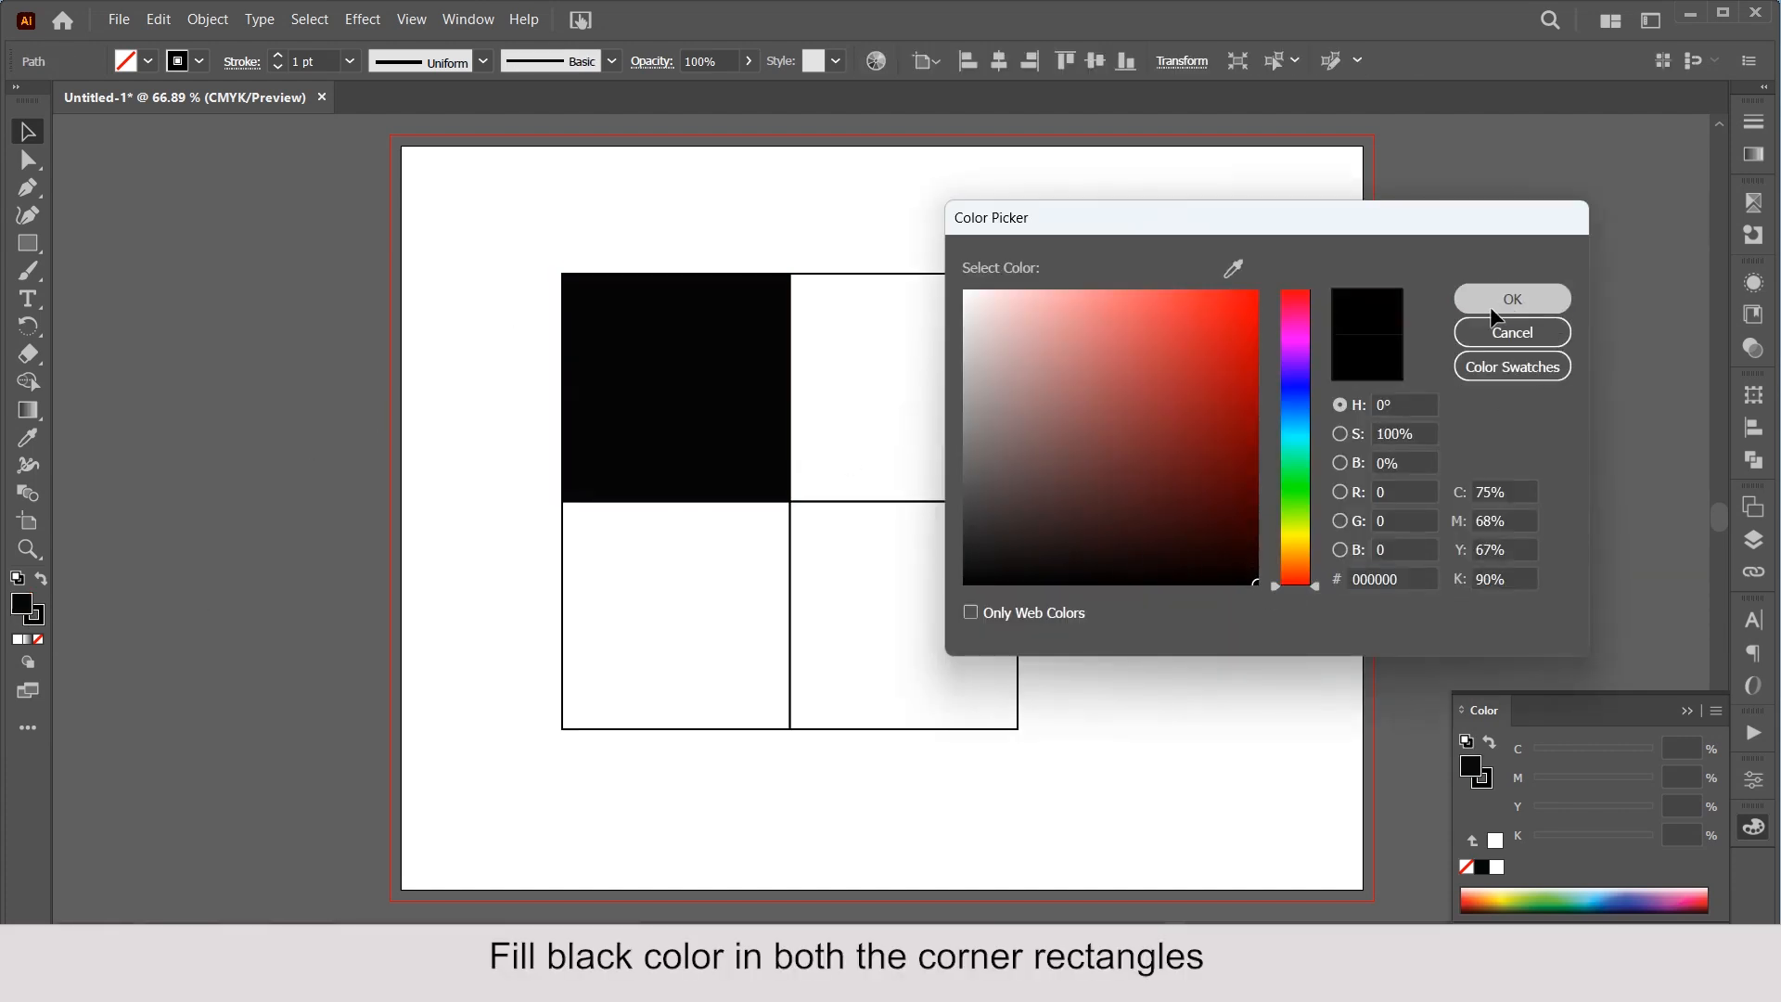
click(40, 578)
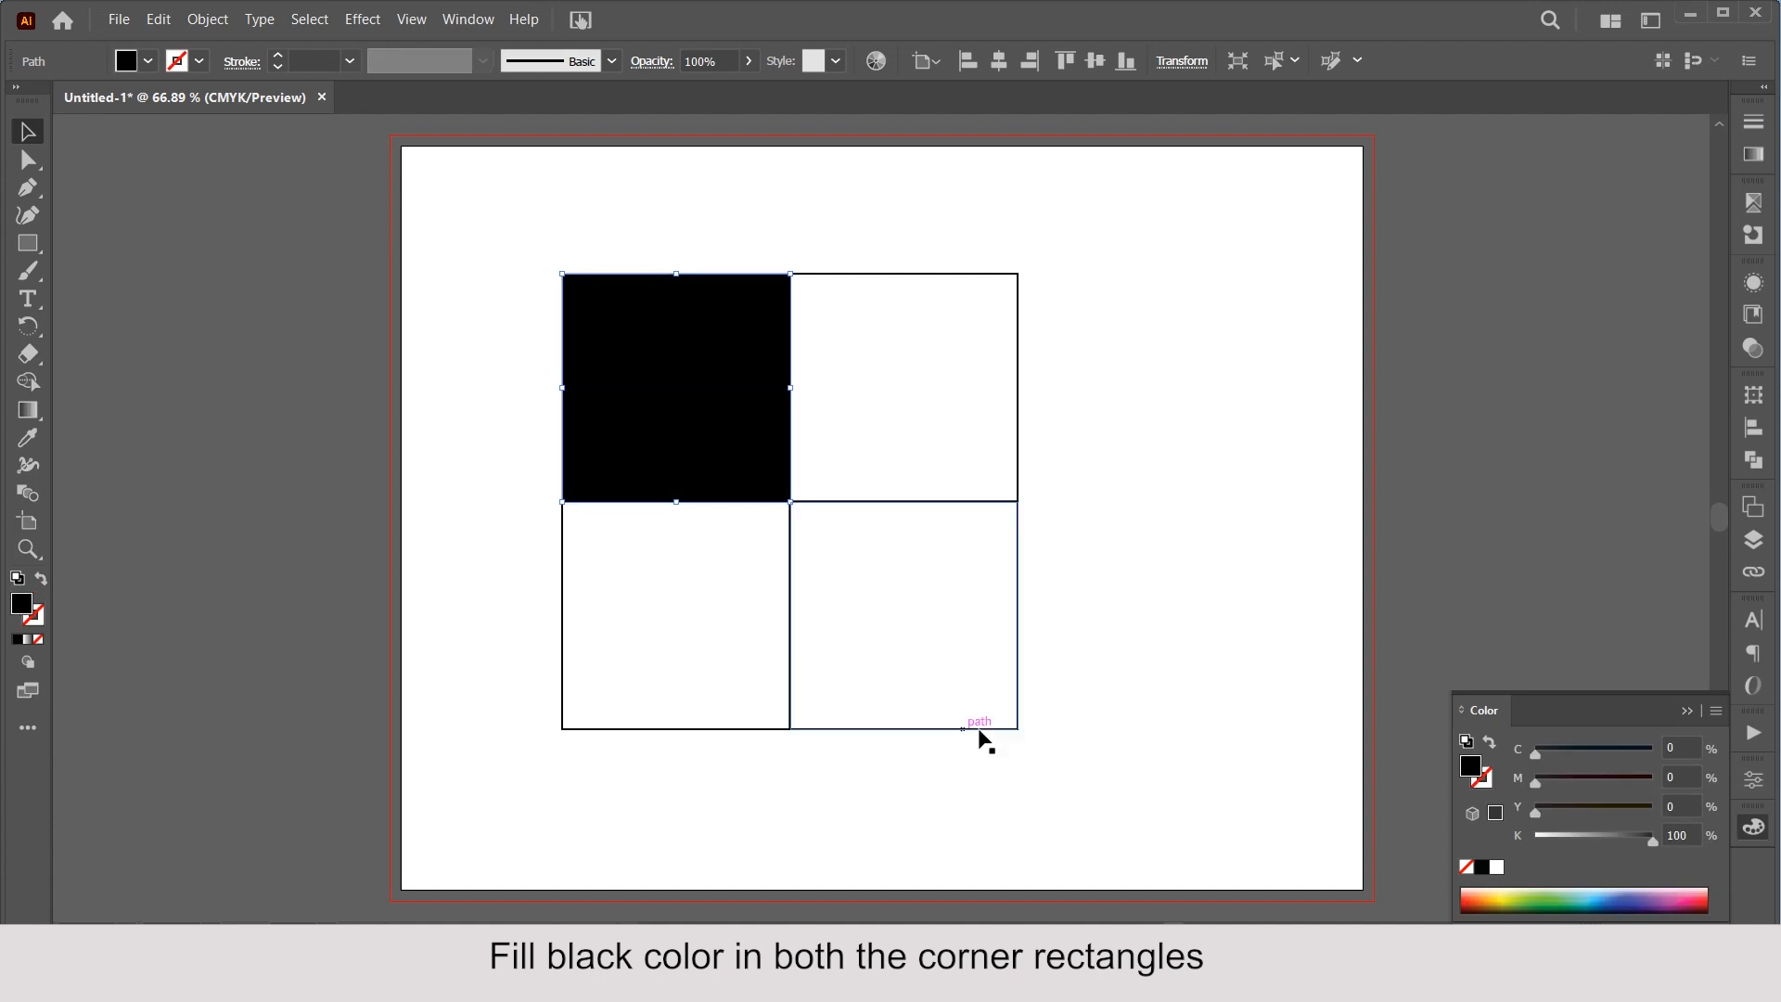
Fill the lower-right square of the grid with black and leave it without a stroke
click(982, 730)
click(40, 578)
click(538, 729)
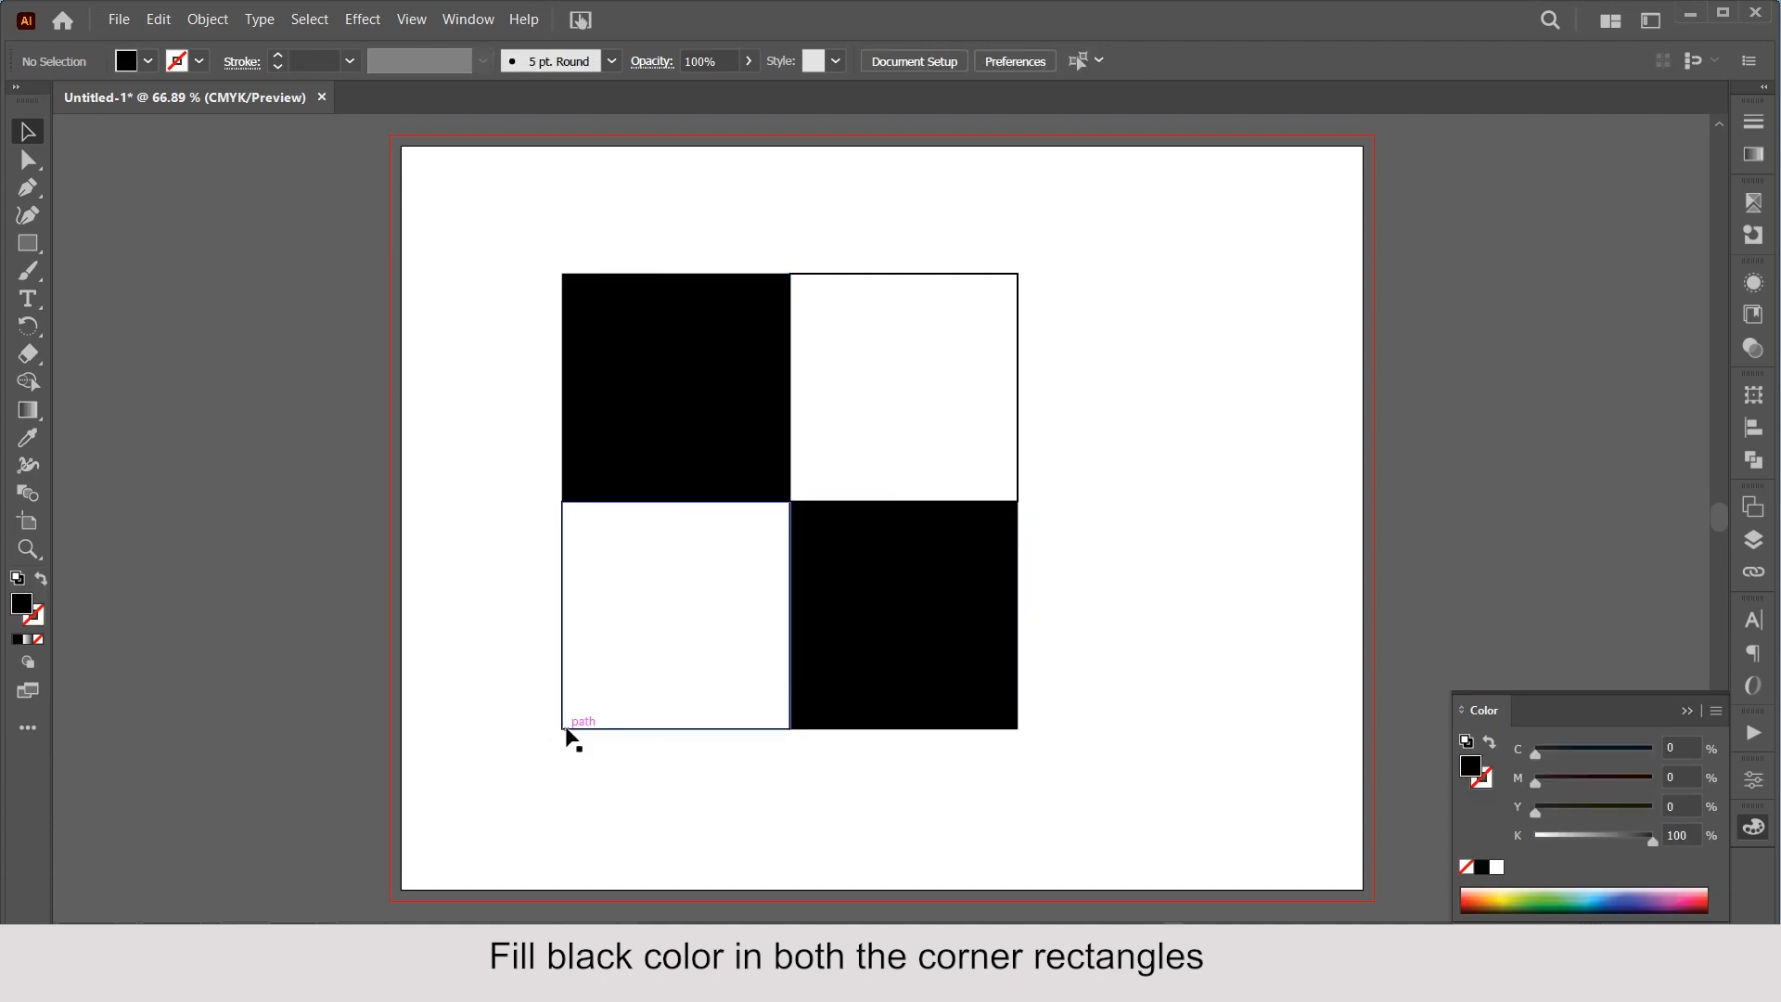
click(568, 737)
click(1110, 489)
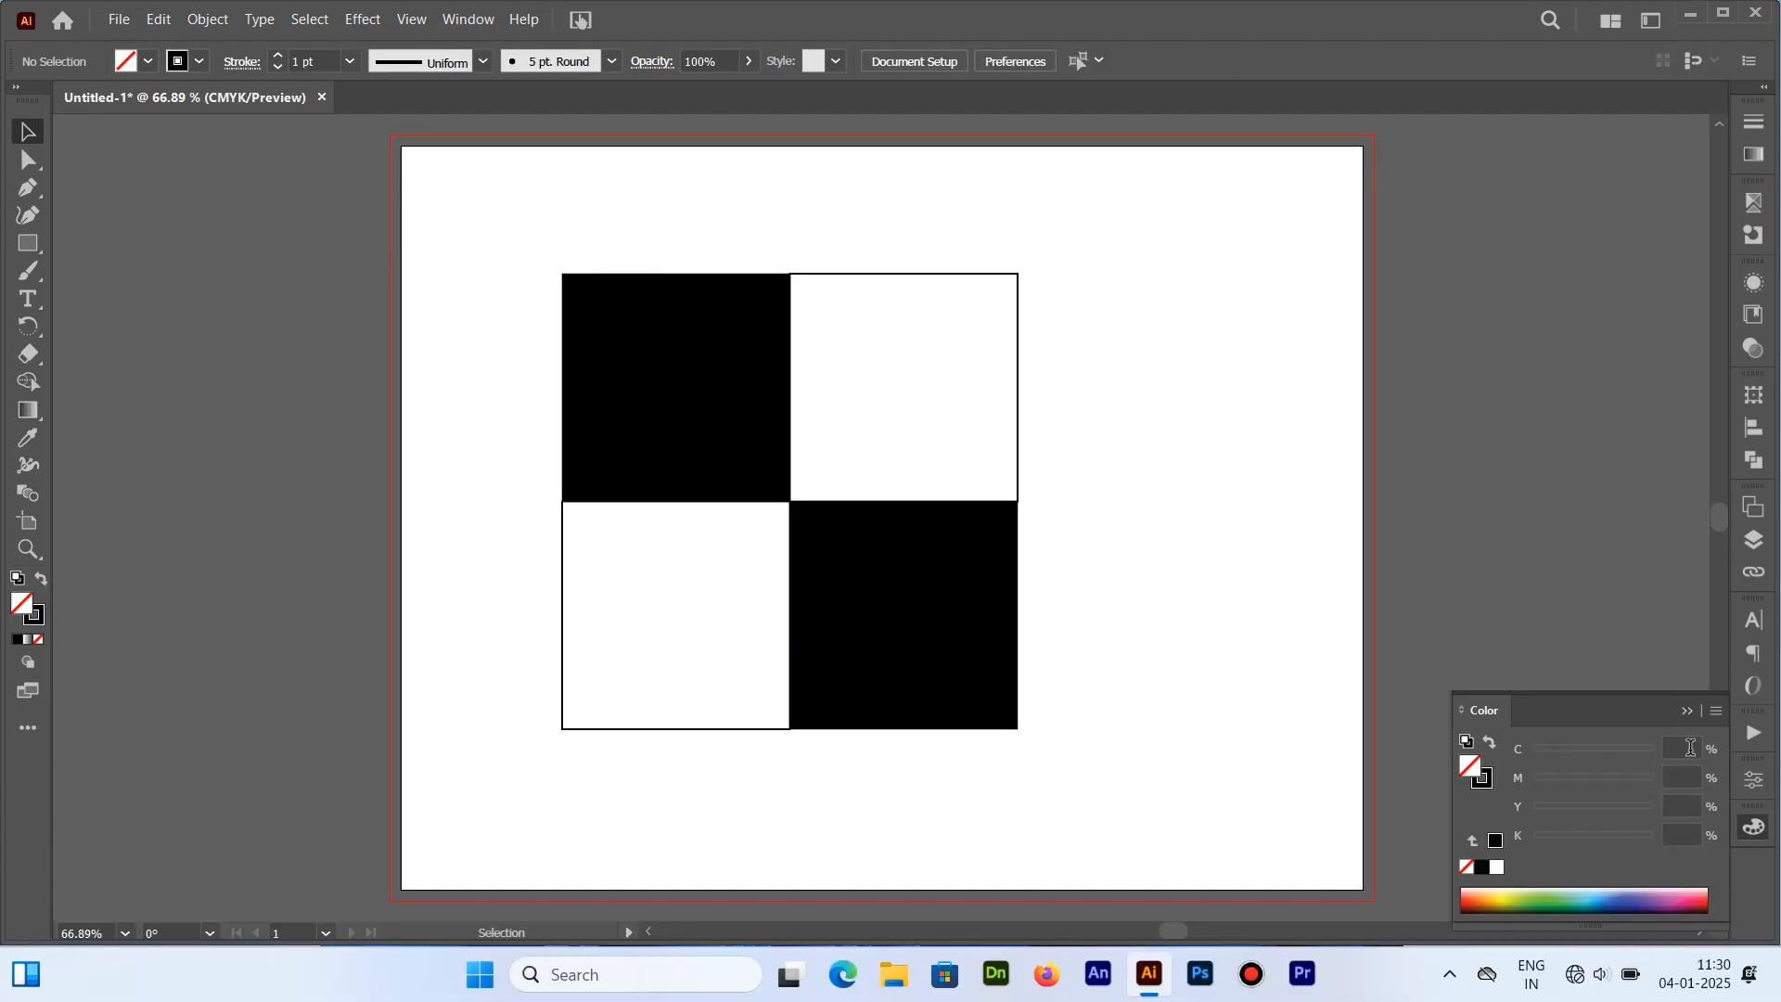
Hide the layer paths of both black squares so only the two outlined squares are shown
click(1688, 711)
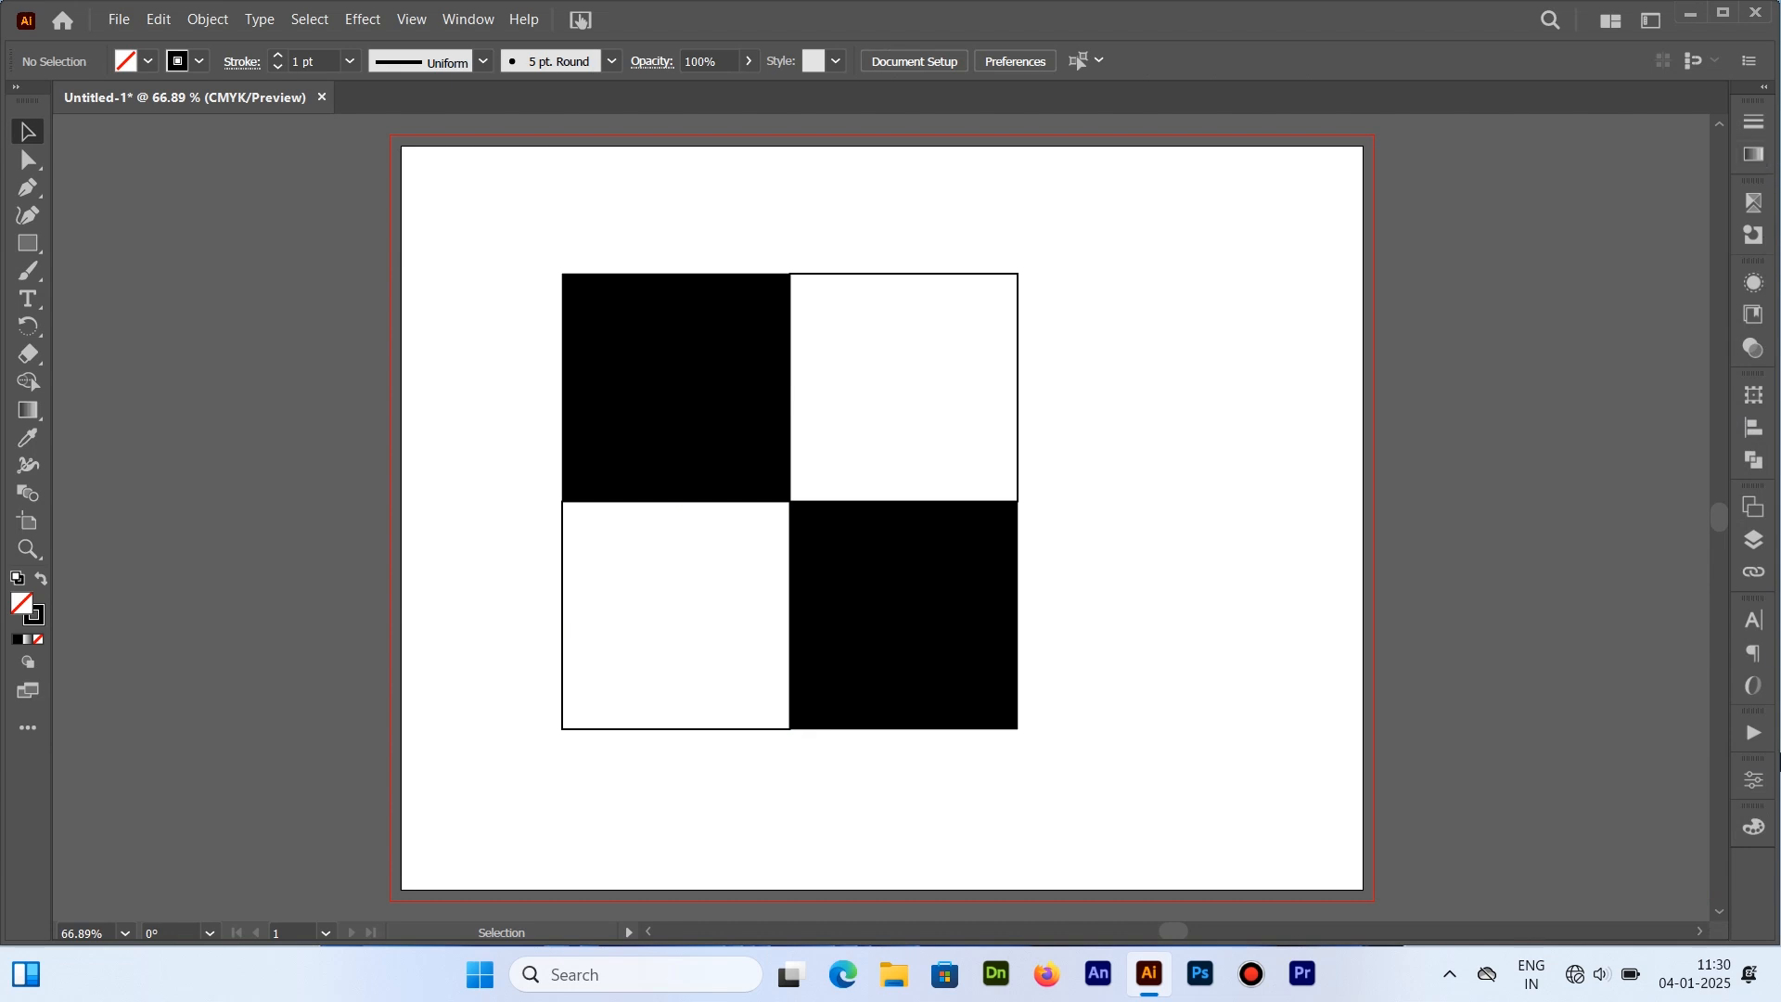
click(1753, 546)
click(1524, 533)
click(576, 465)
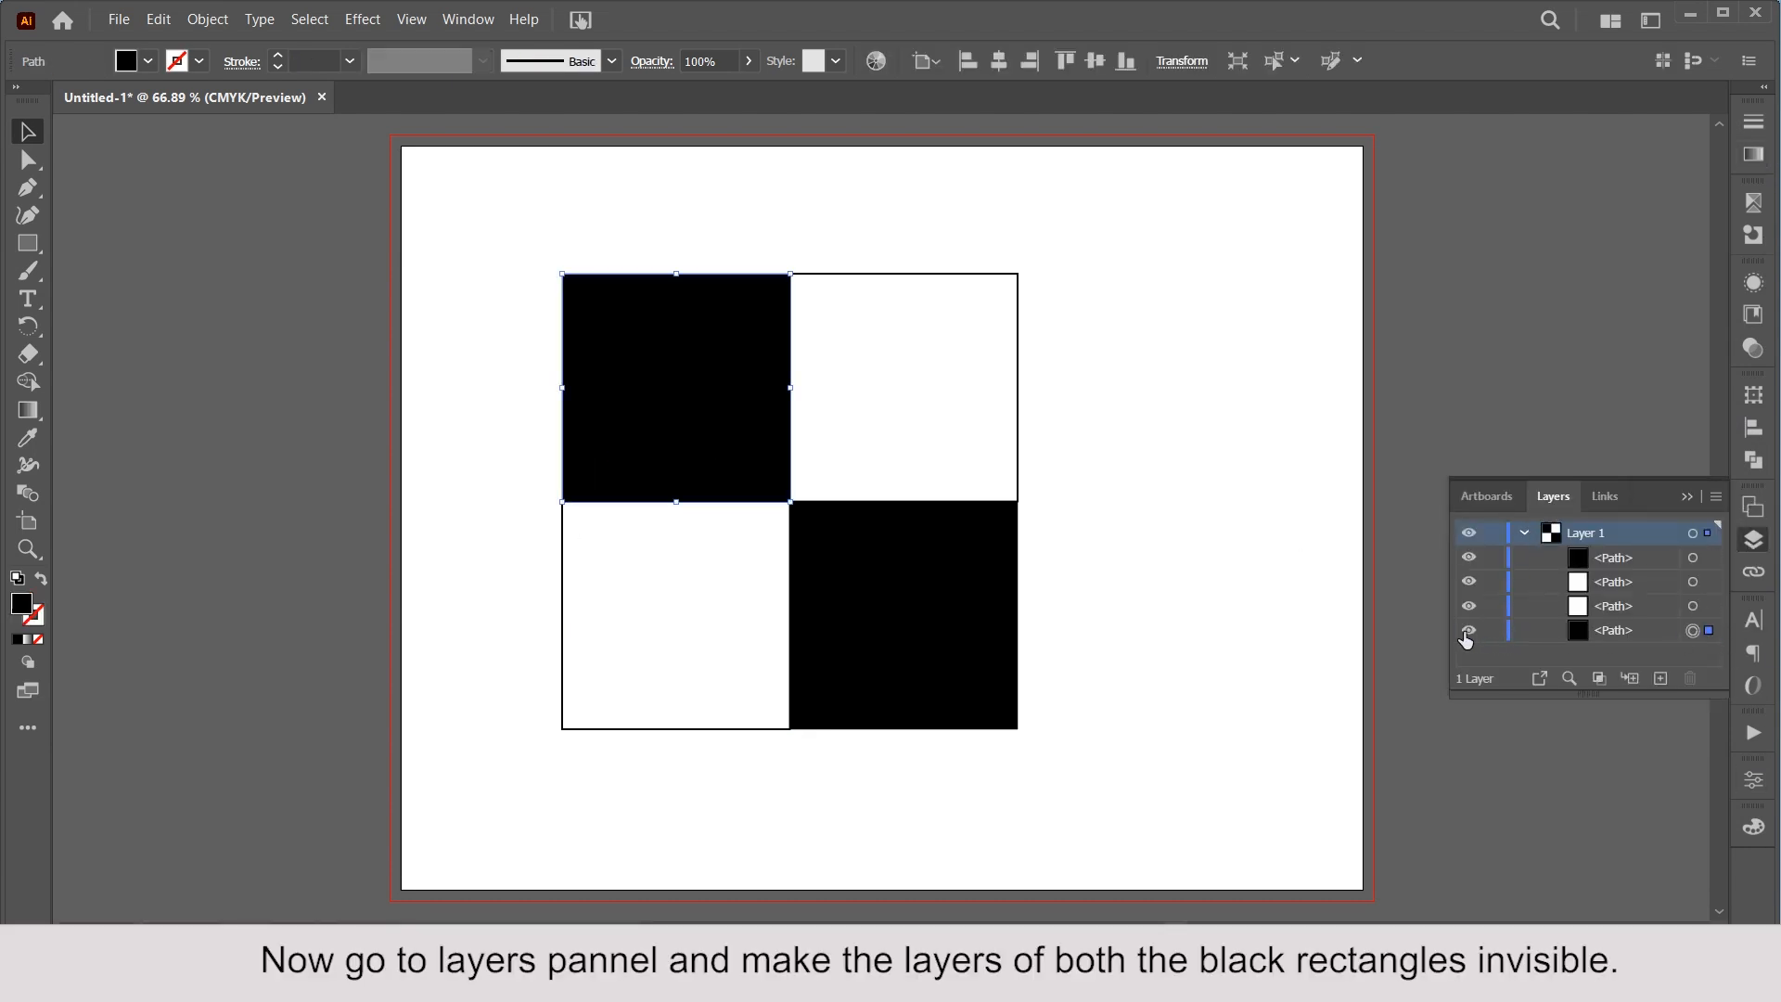
click(1468, 632)
click(961, 647)
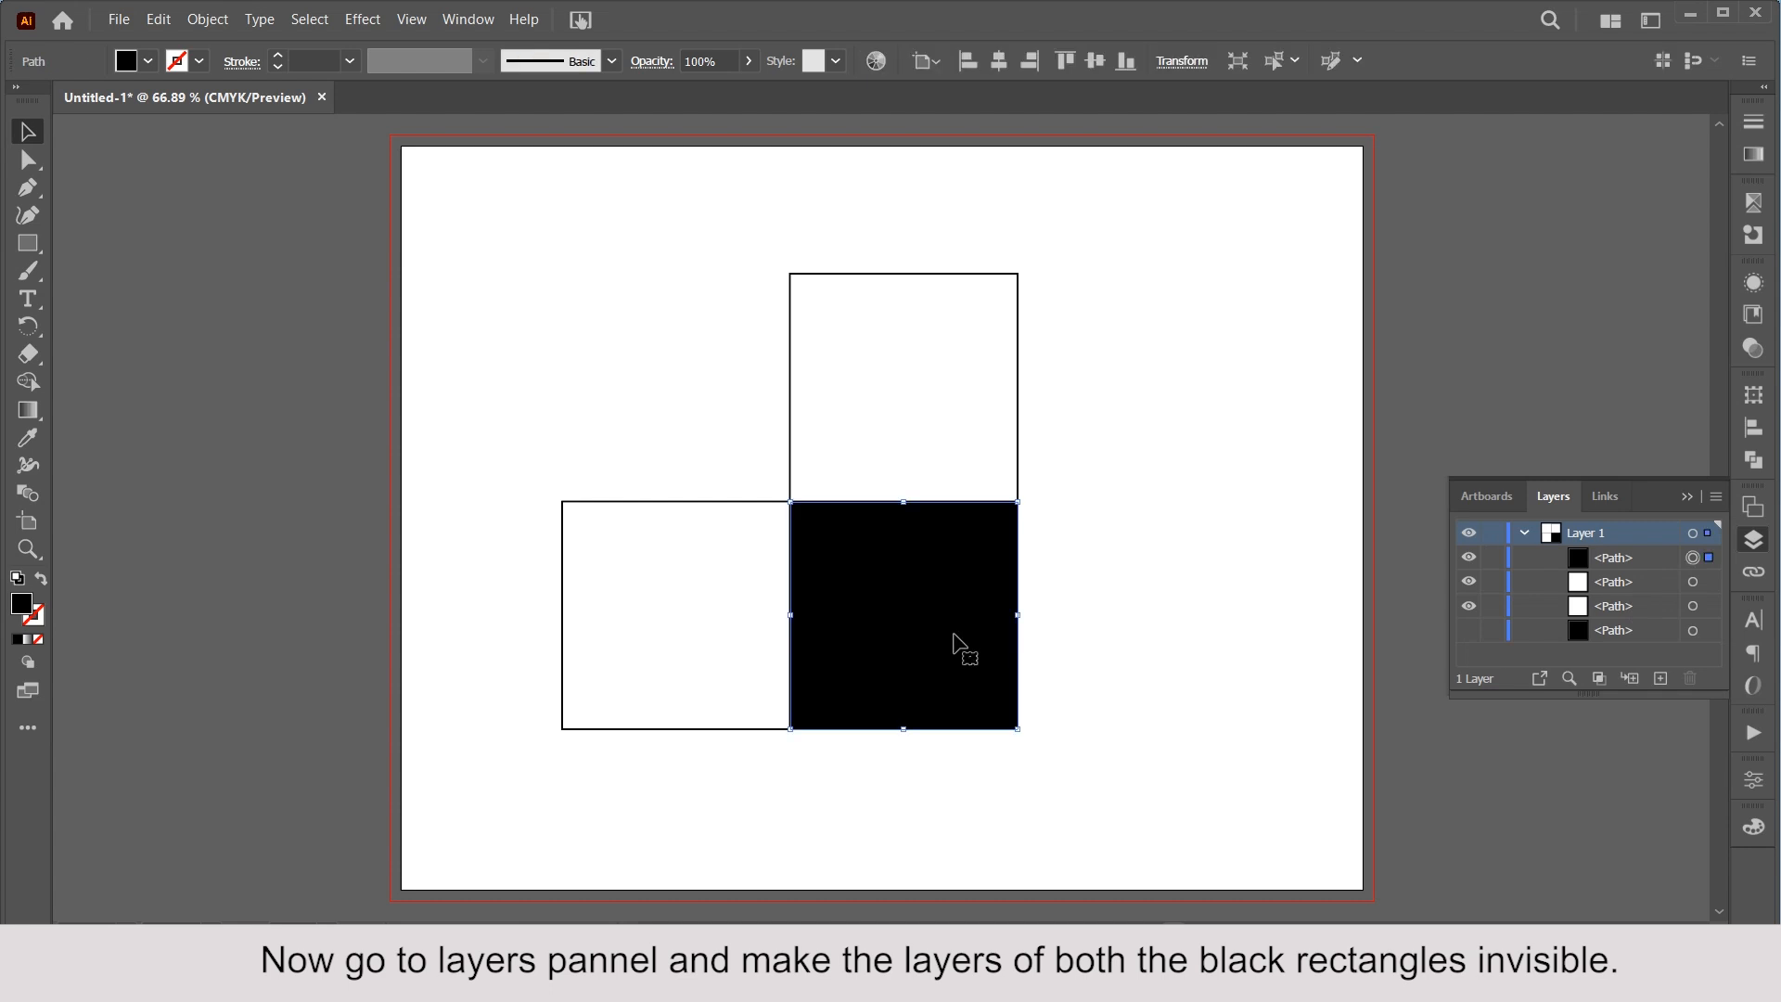
click(1468, 558)
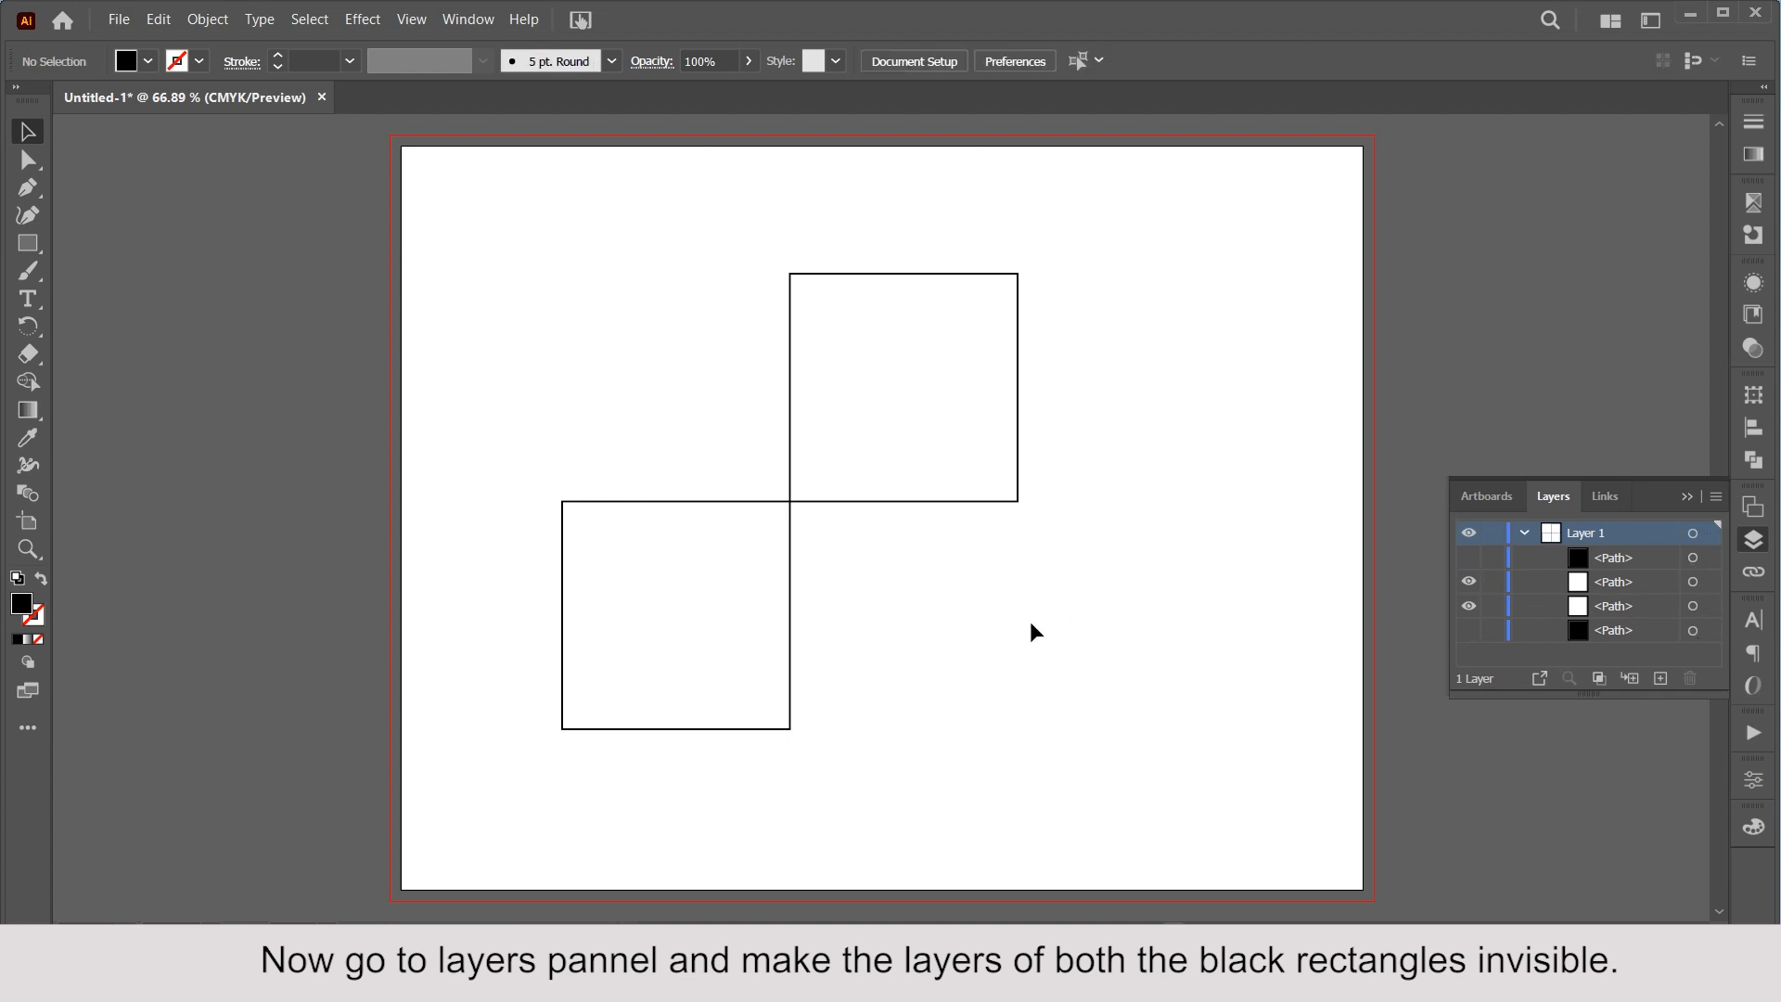
Draw a vertical line to the right of the squares and give it a black stroke
click(27, 242)
click(111, 360)
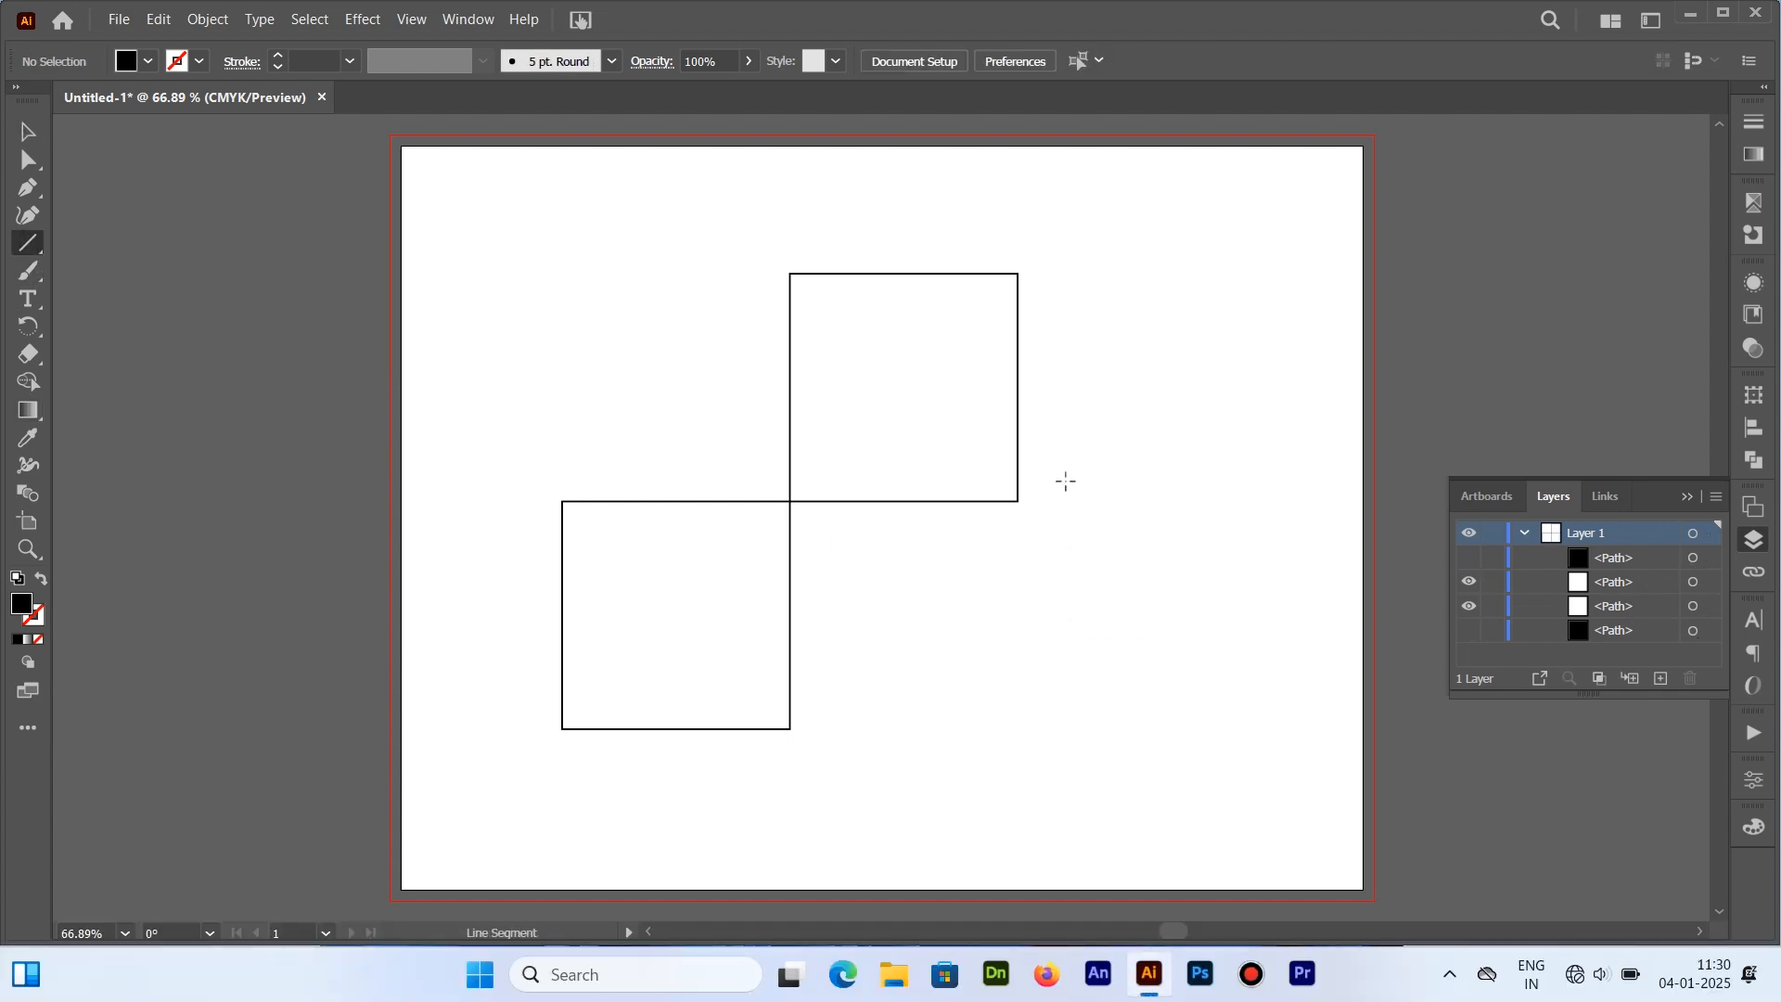
drag(1124, 292, 1124, 794)
double_click(34, 615)
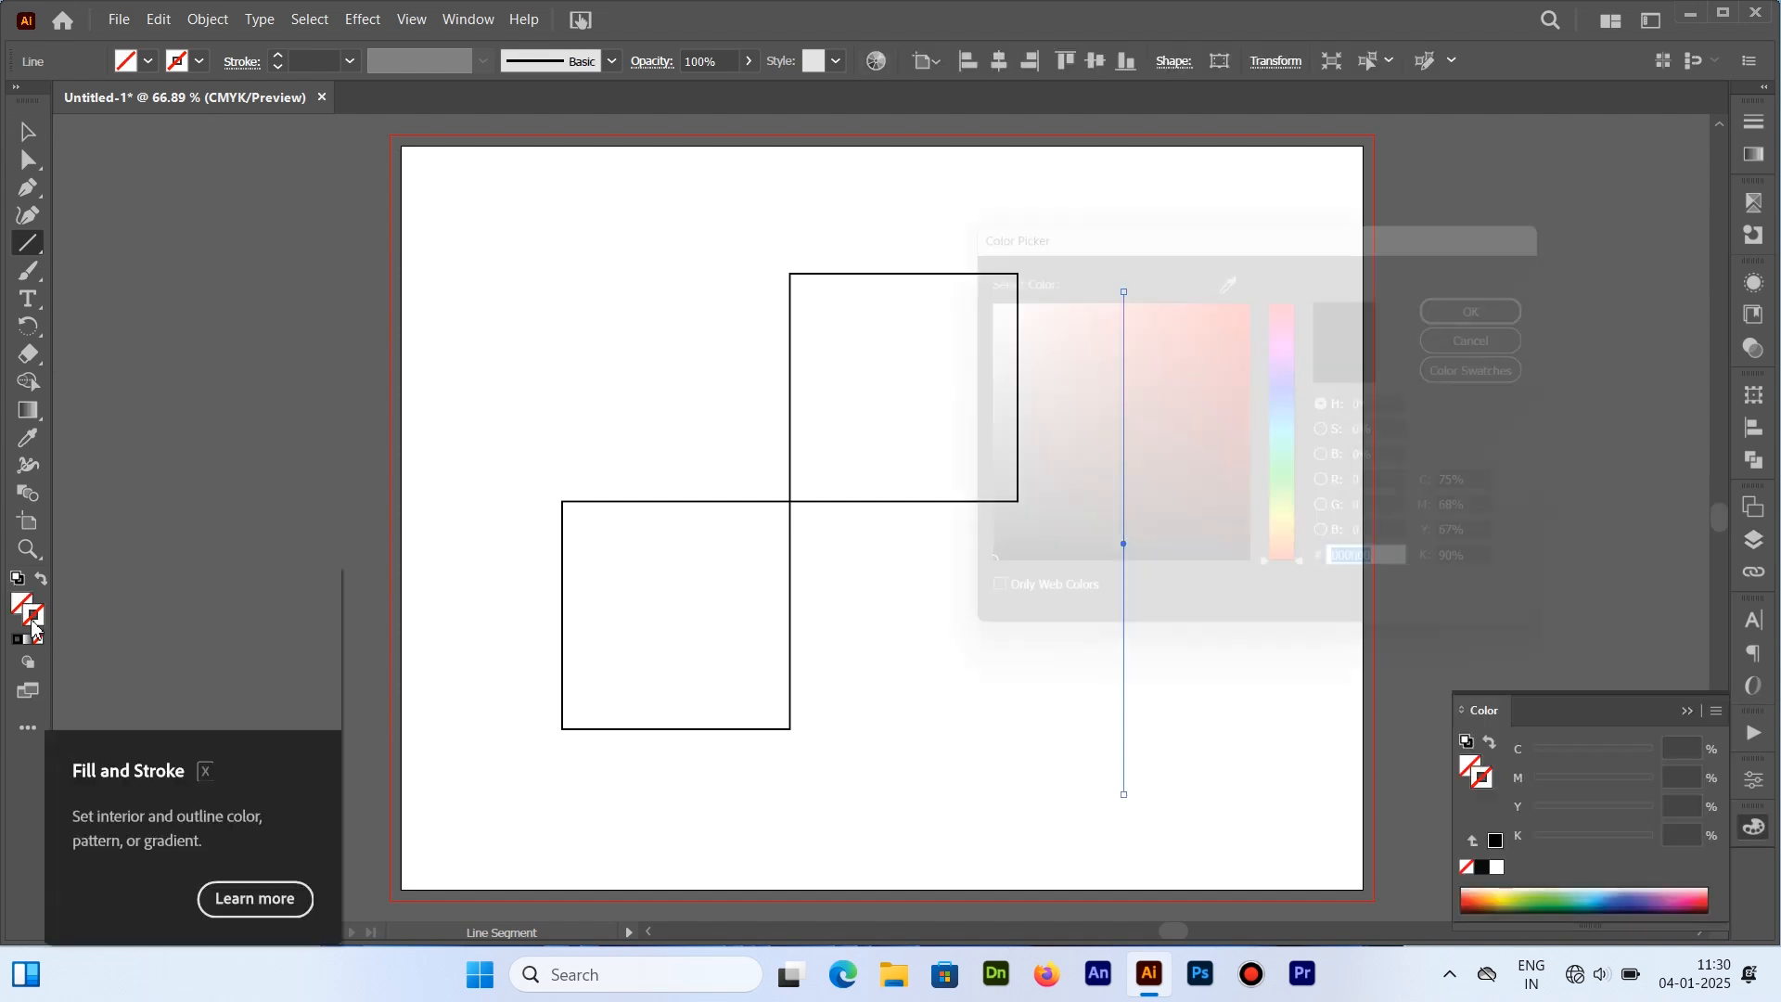
click(1256, 577)
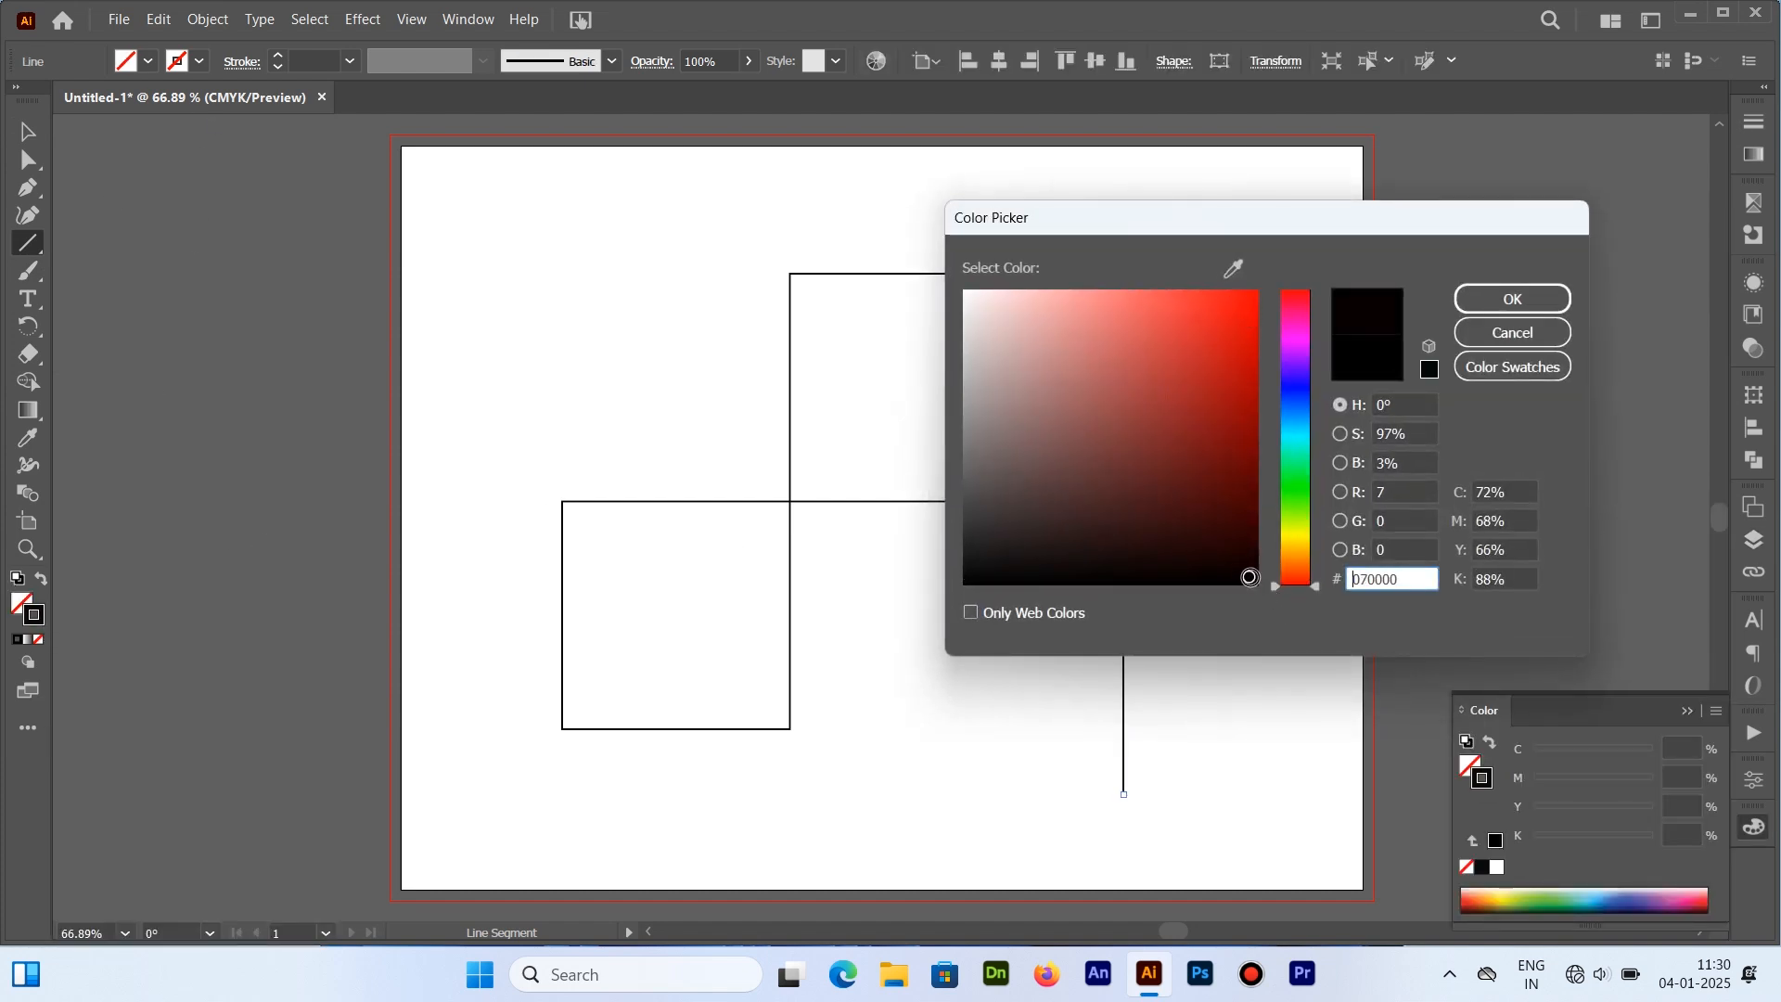
click(1513, 297)
Set the vertical line's stroke weight to 3 pt
click(278, 68)
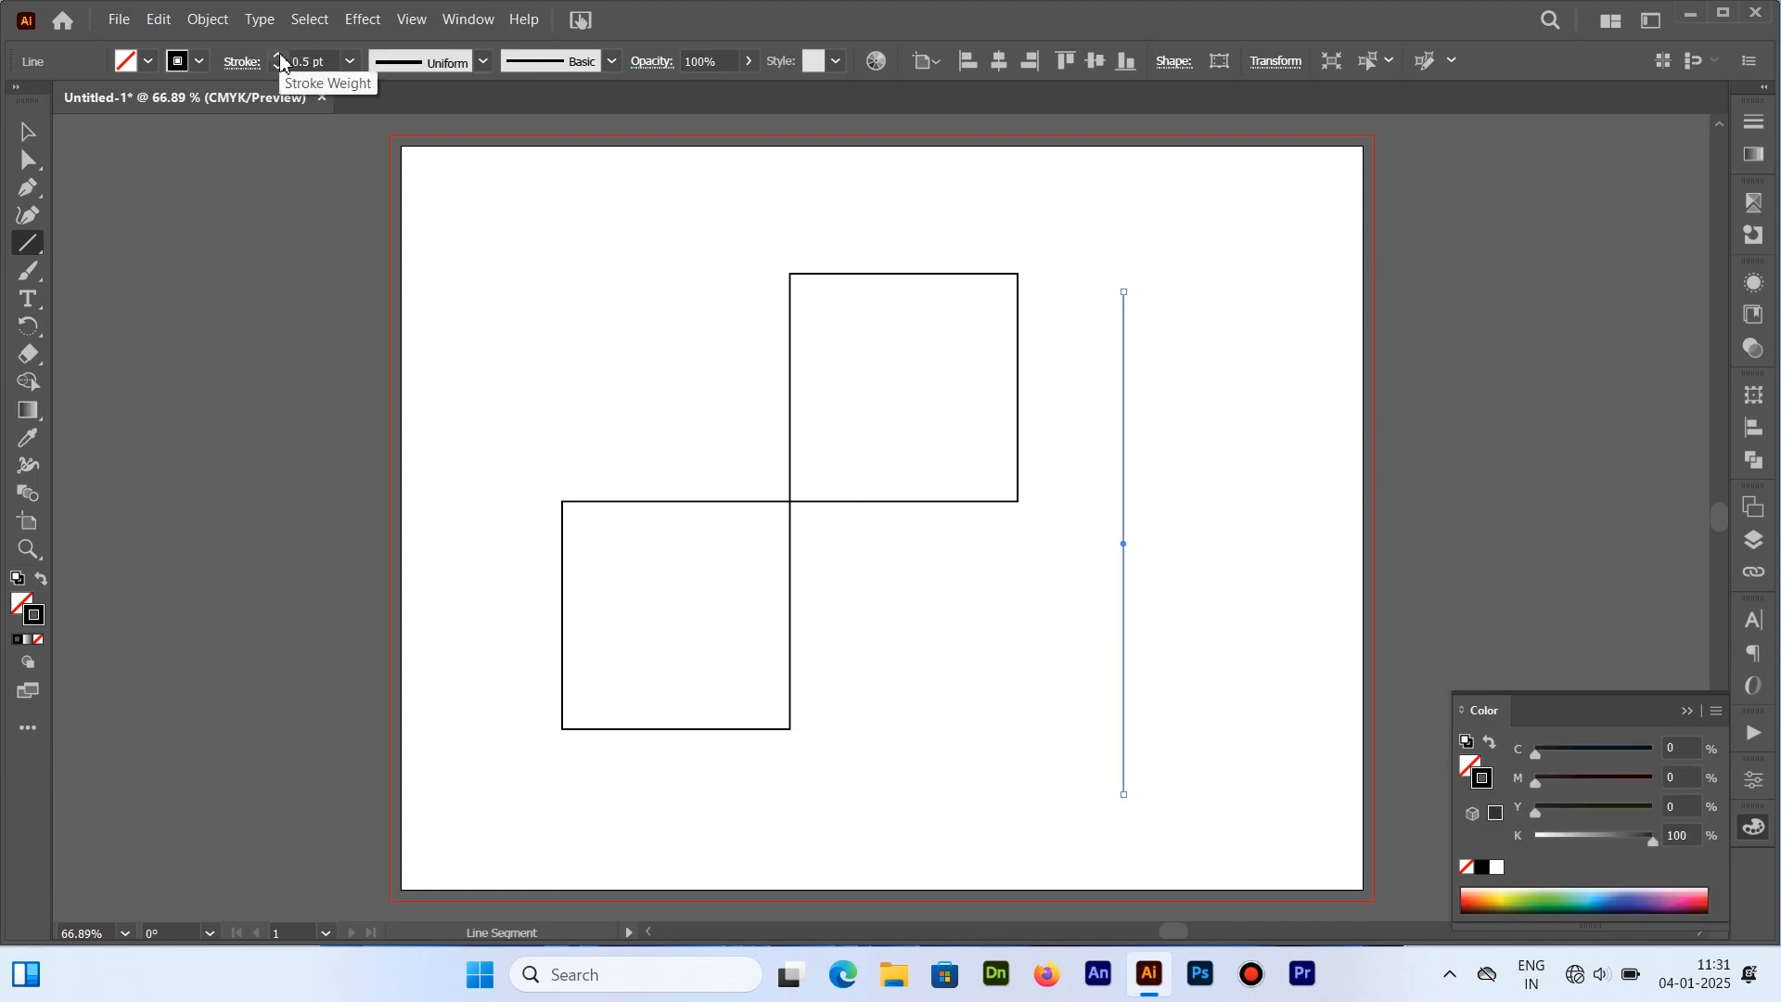
click(279, 74)
click(278, 74)
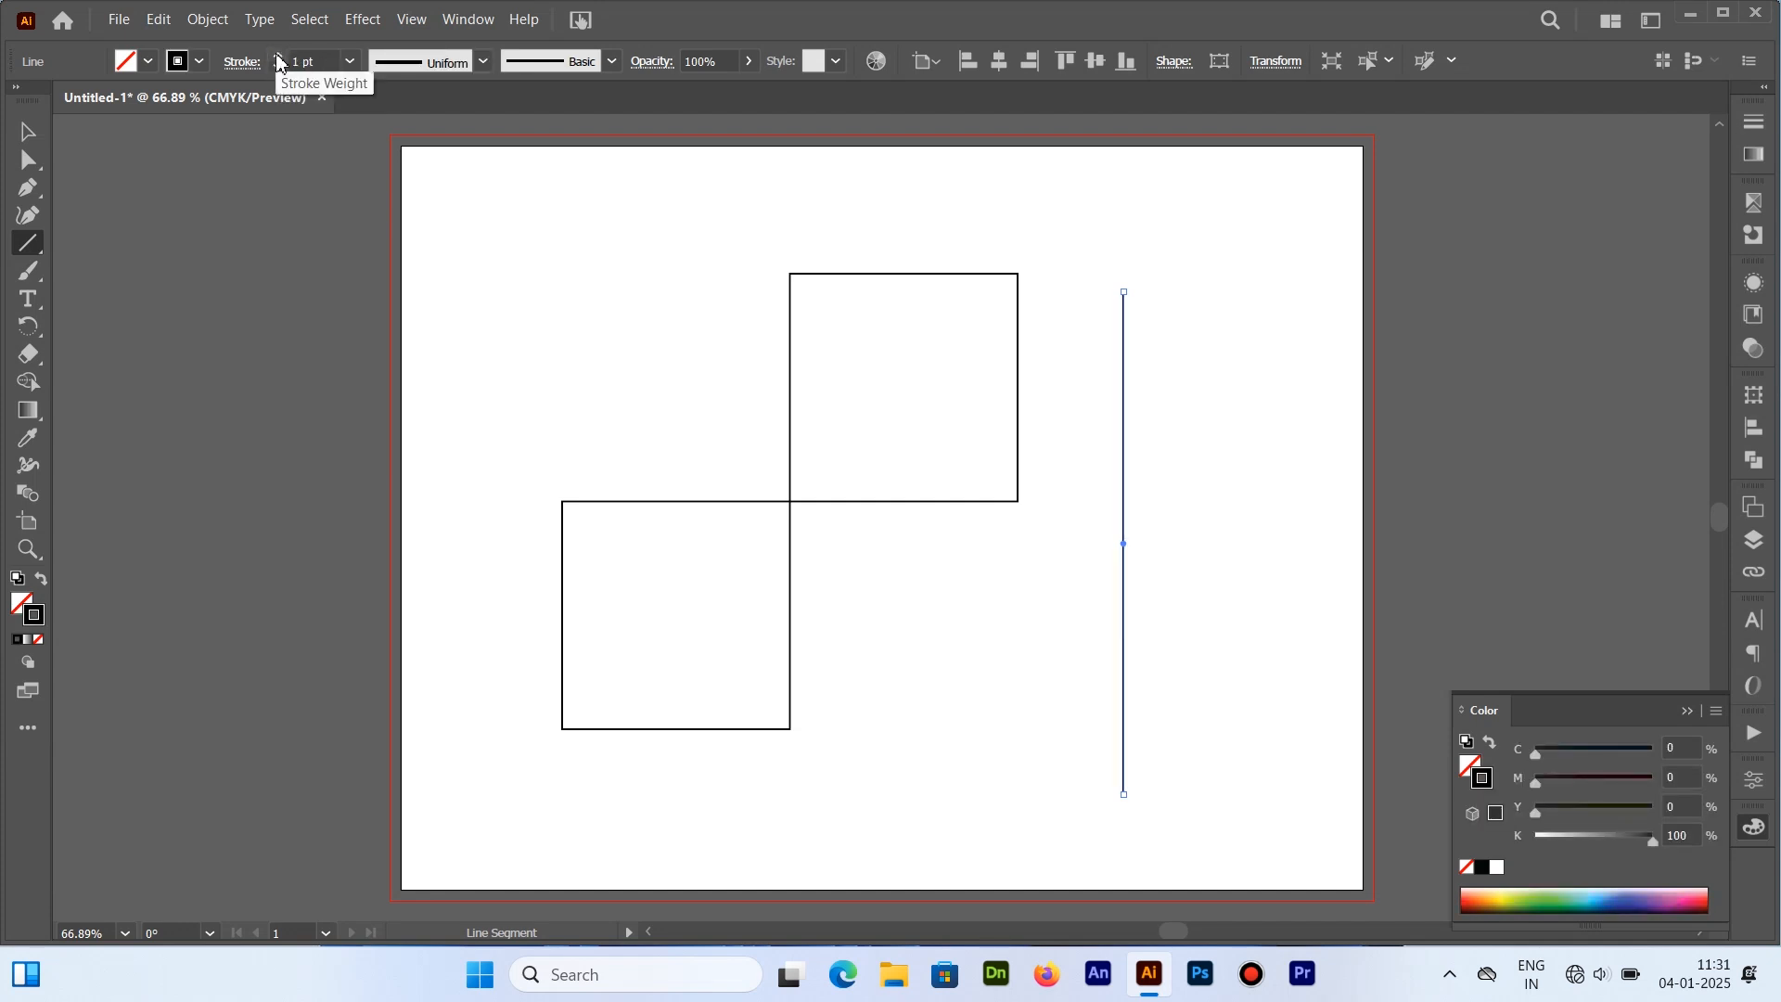
click(279, 58)
click(278, 58)
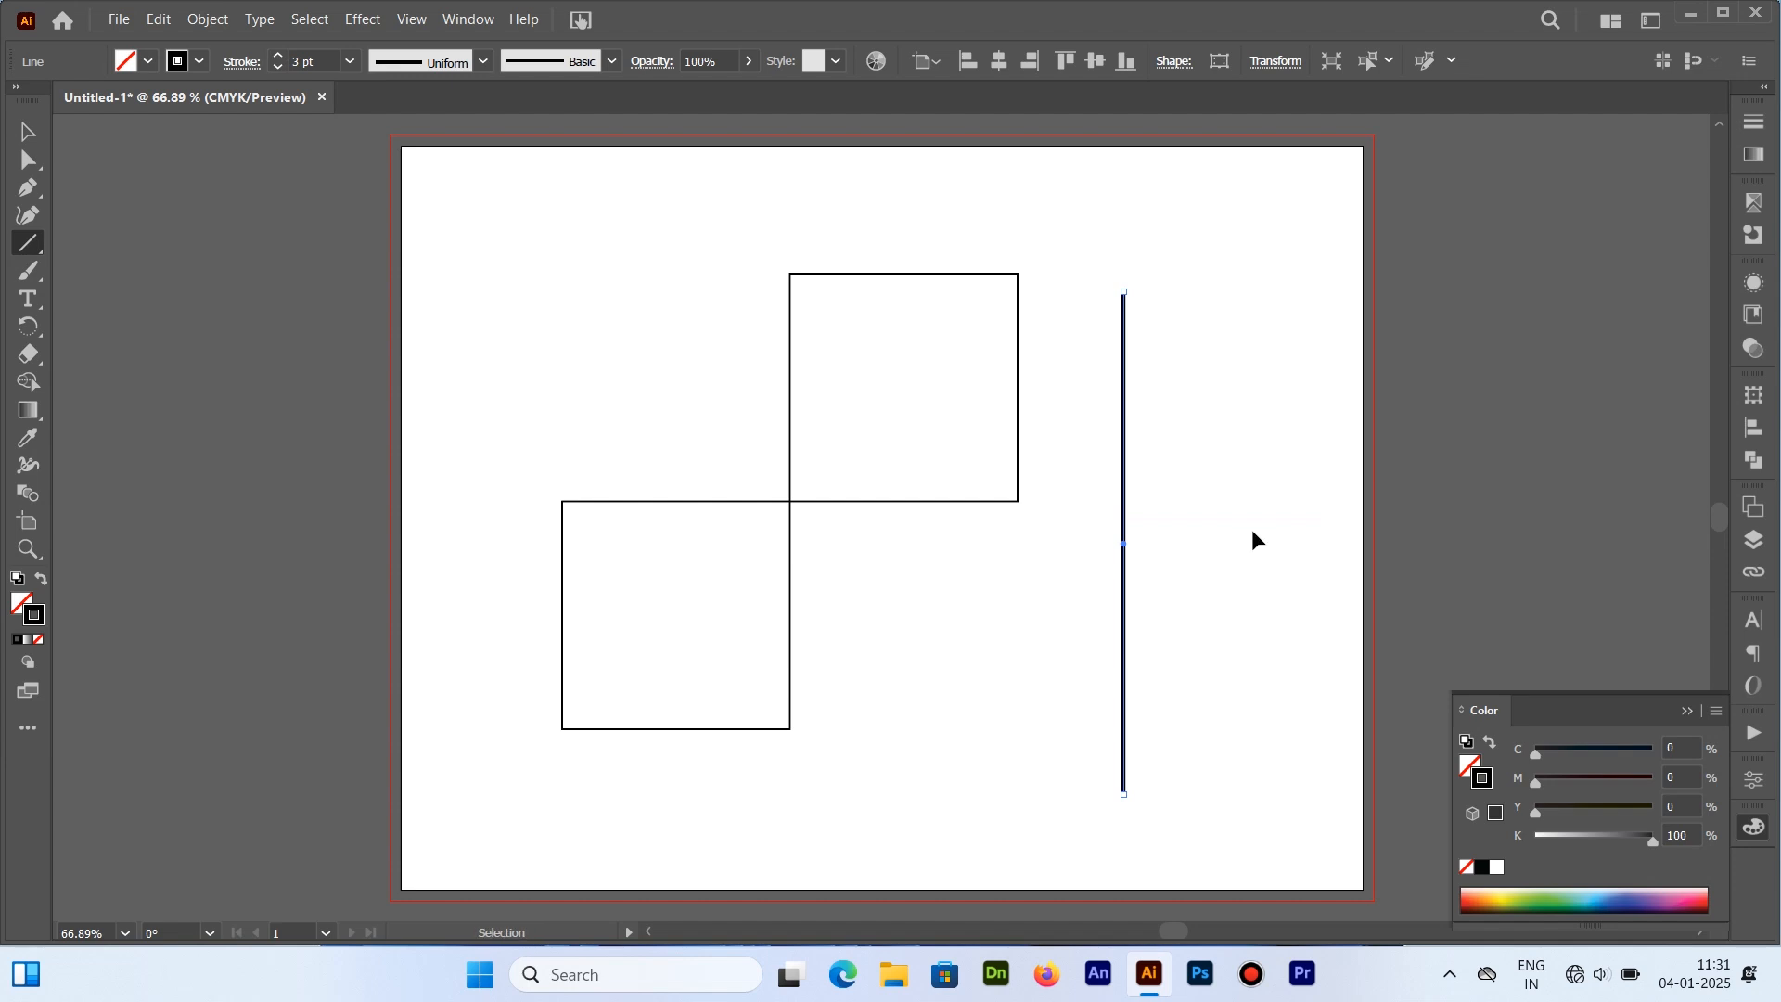
Fill the upper-right square with light blue (C 56%, M 0%, Y 17%, K 0%), keeping its black outline
key(ctrl+plus)
key(ctrl+plus)
drag(366, 359, 624, 718)
key(v)
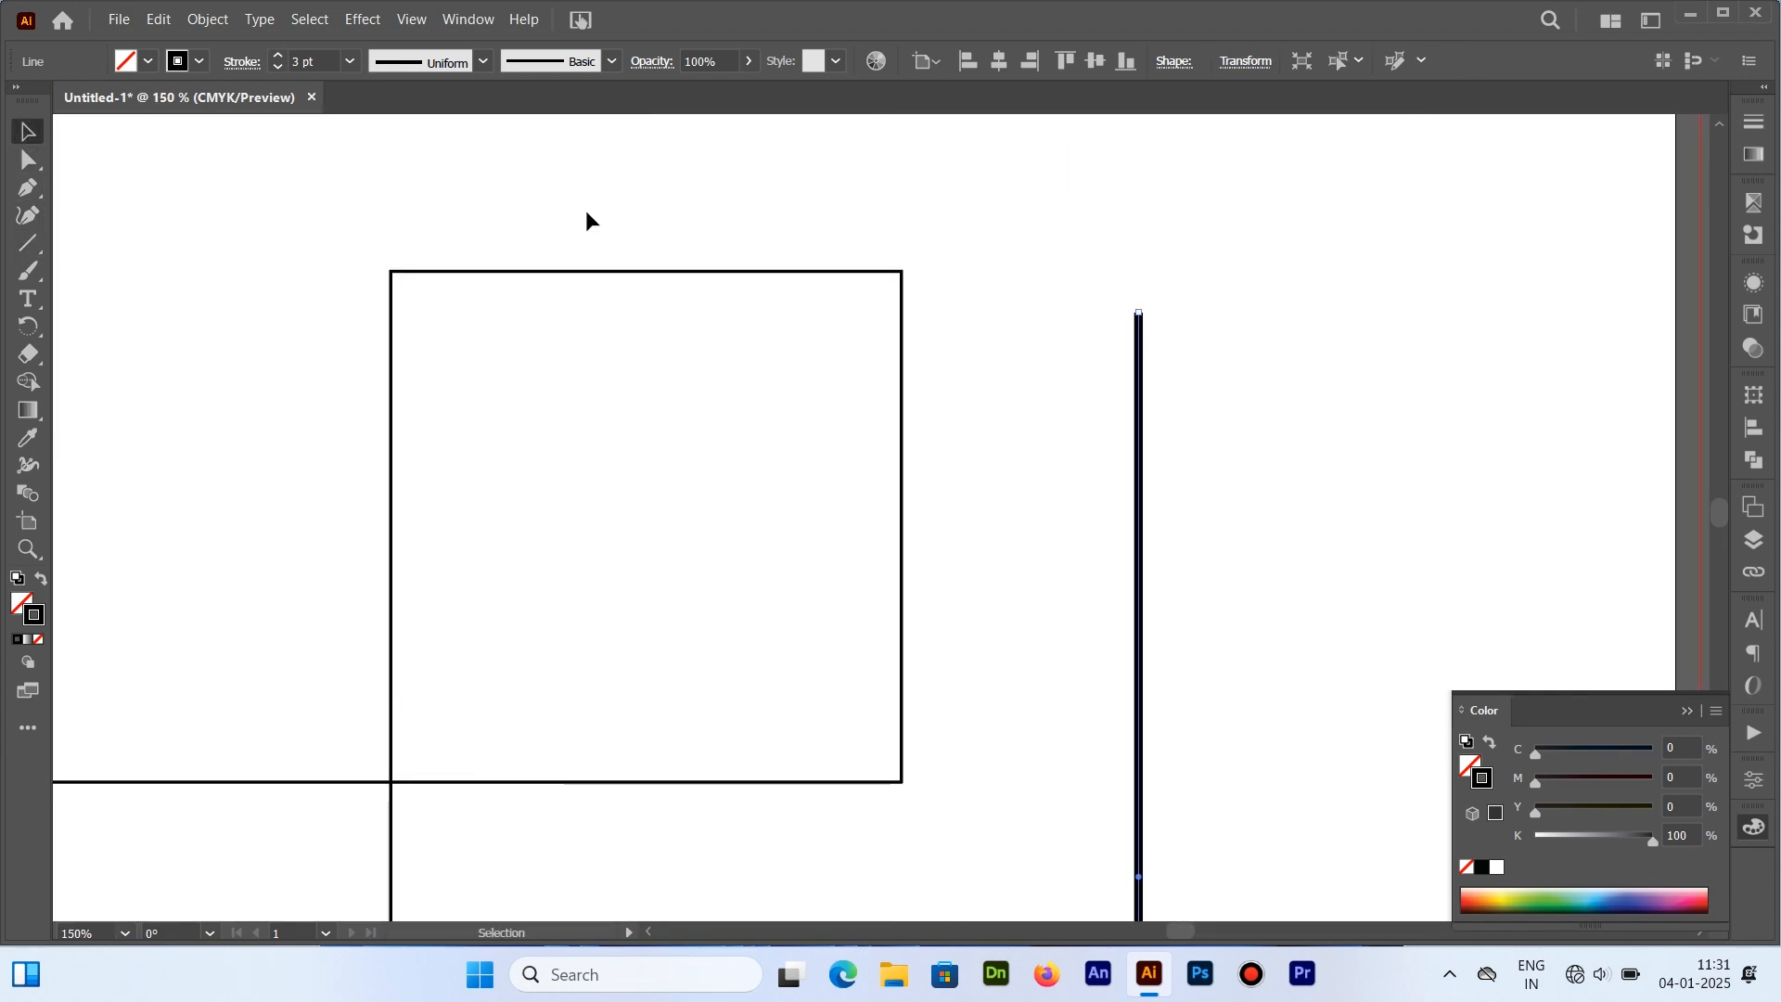
click(822, 271)
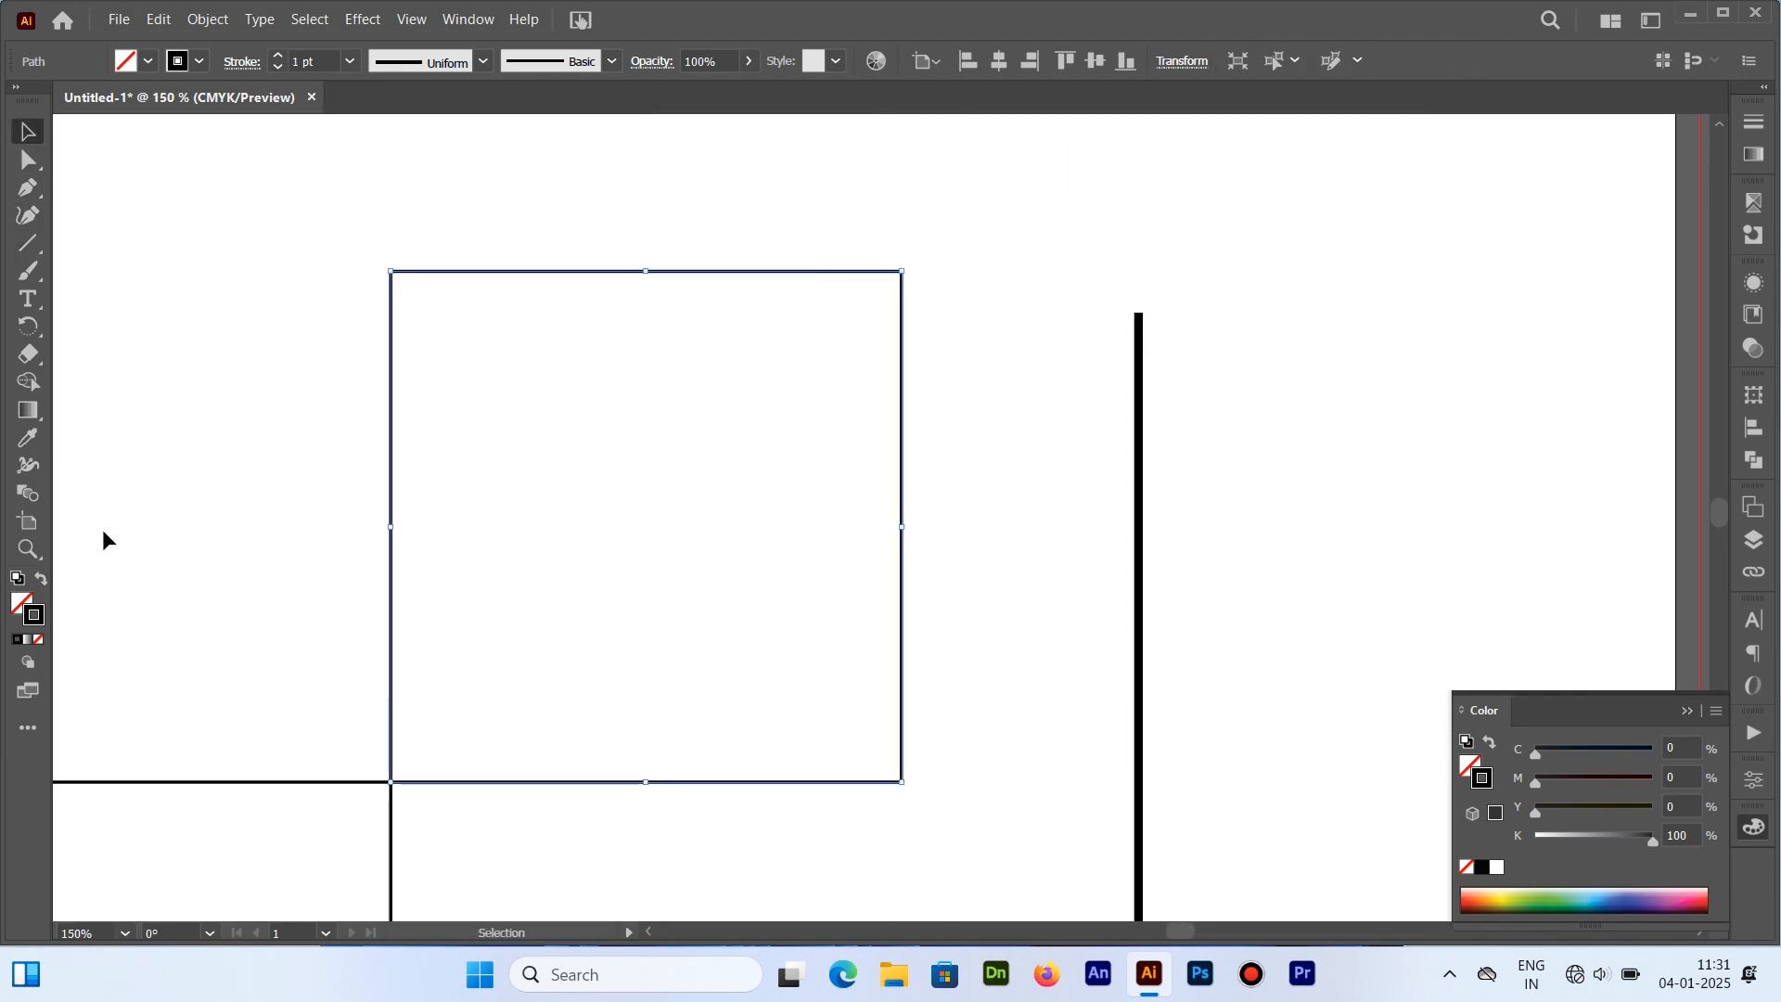
double_click(34, 612)
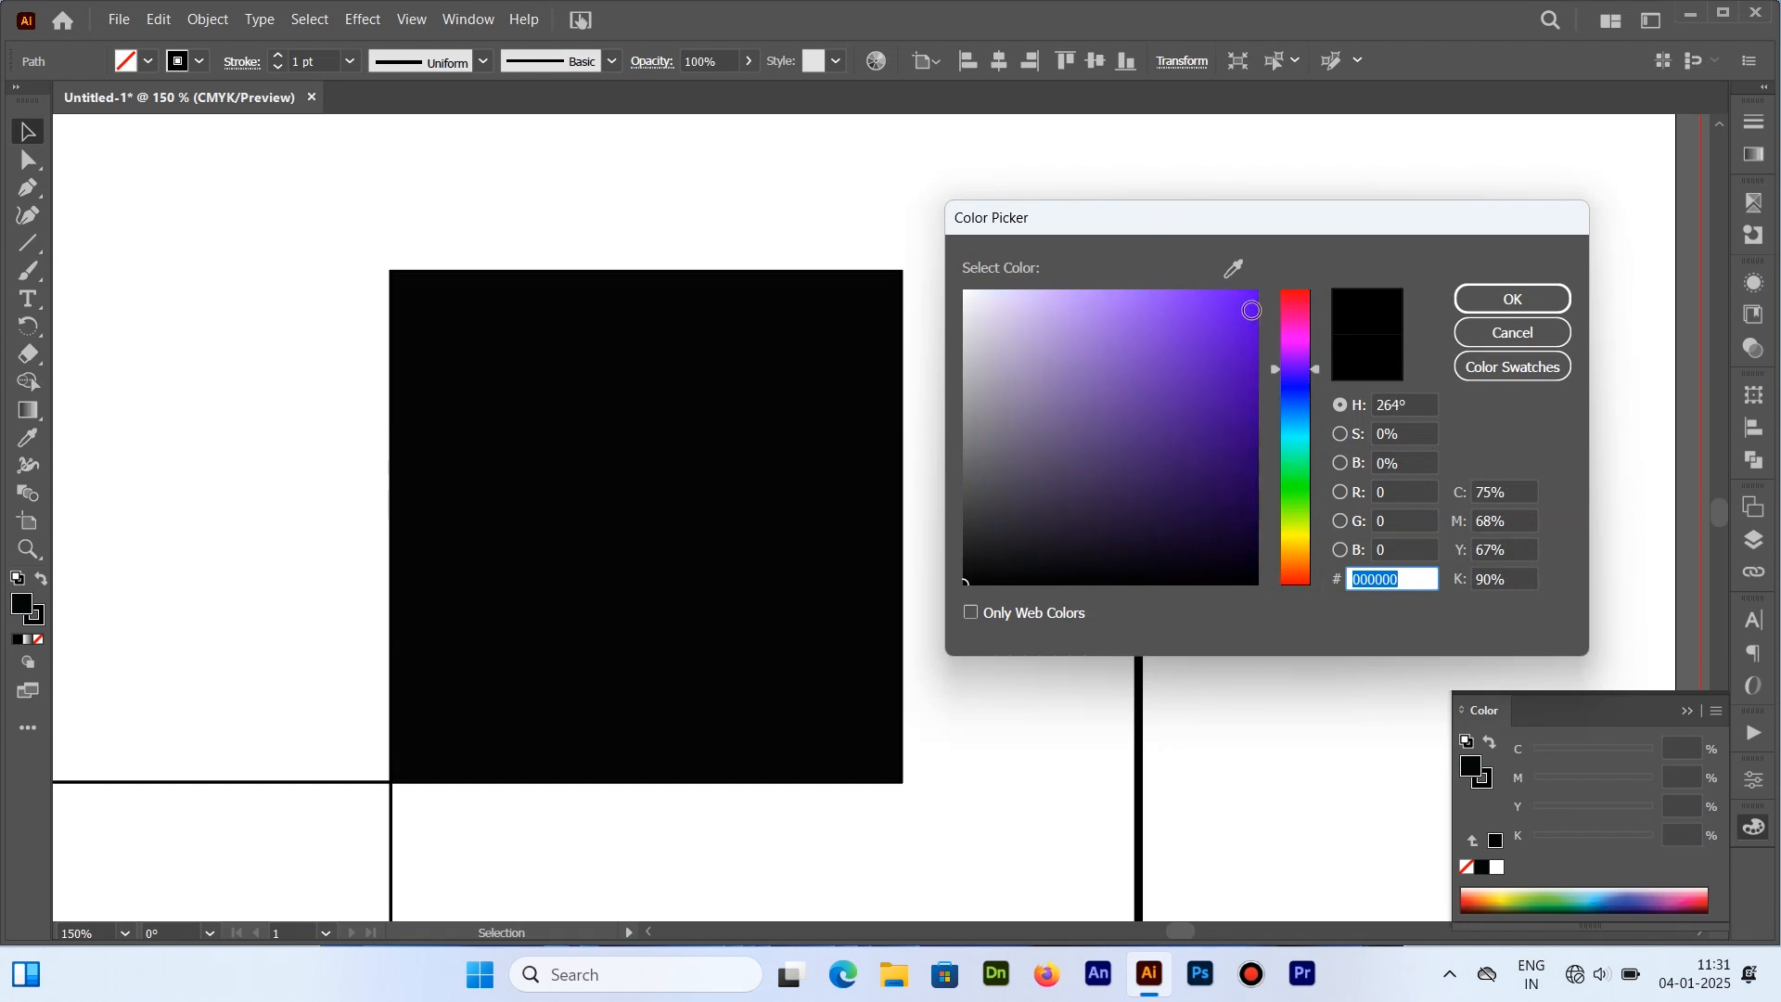
click(1252, 310)
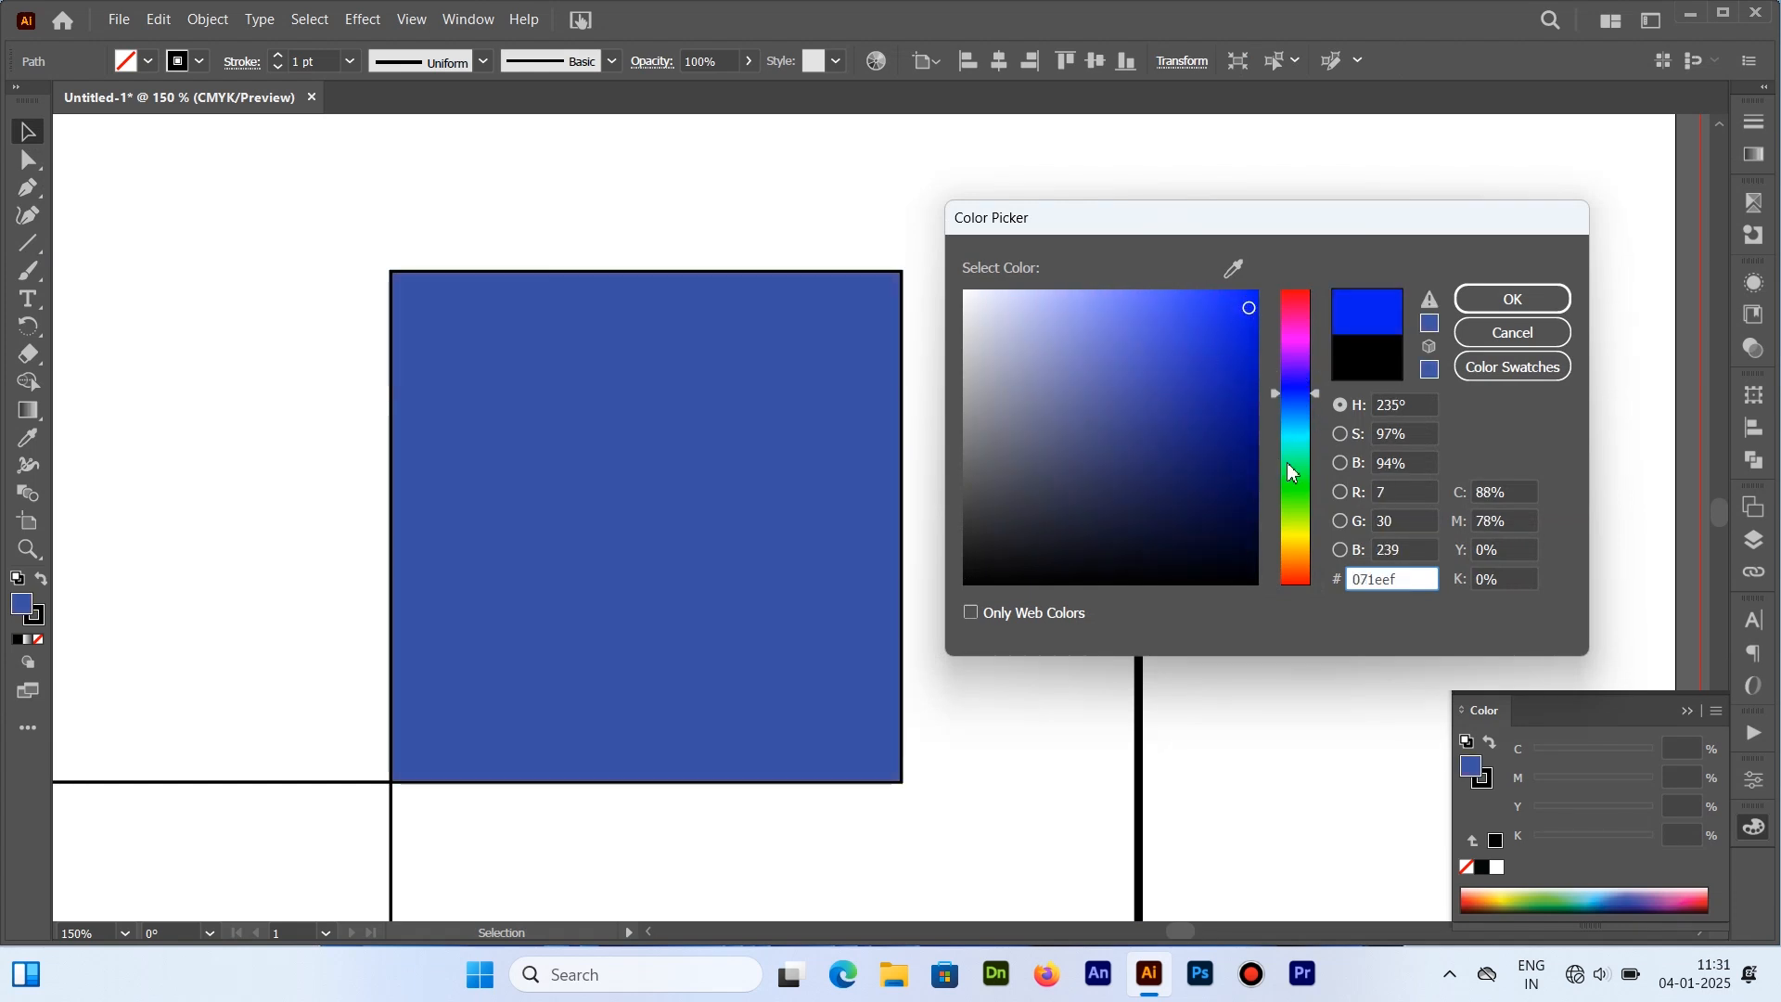
mouse_move(1289, 464)
mouse_down()
mouse_move(1293, 573)
mouse_move(1288, 389)
mouse_move(1286, 447)
mouse_up()
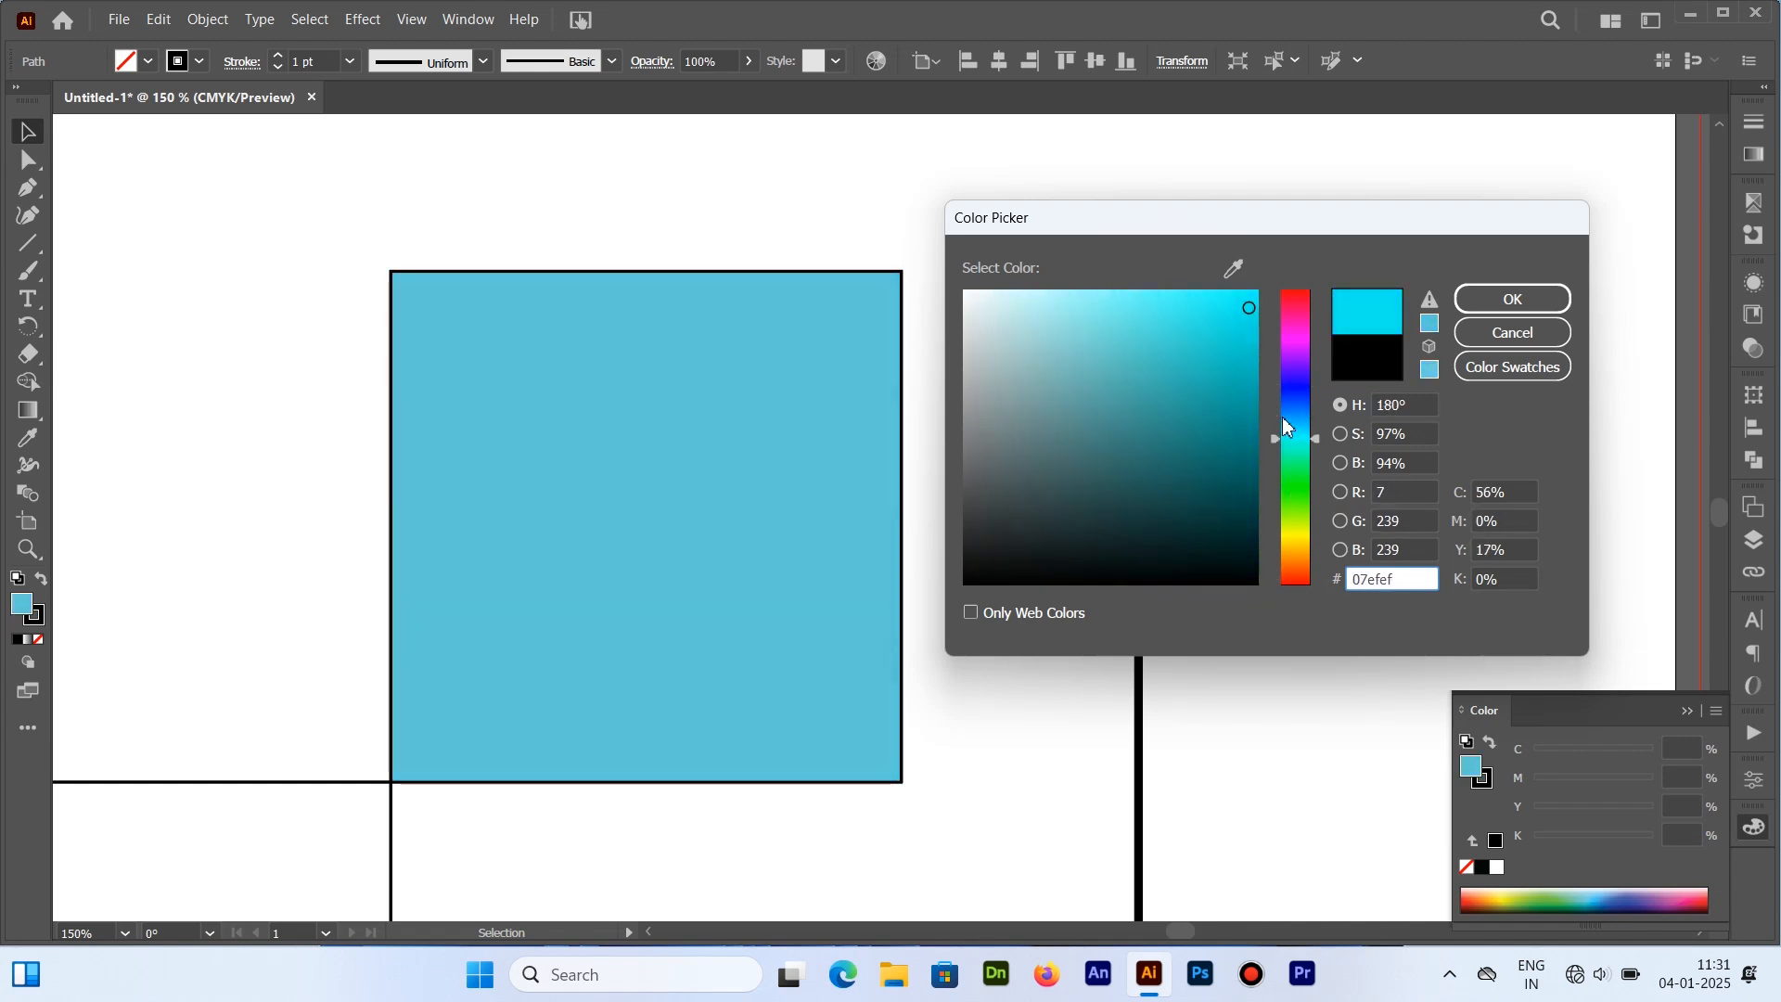
click(1477, 302)
Rotate the vertical line clockwise into a diagonal and move it across the lower-right part of the blue square
click(1144, 324)
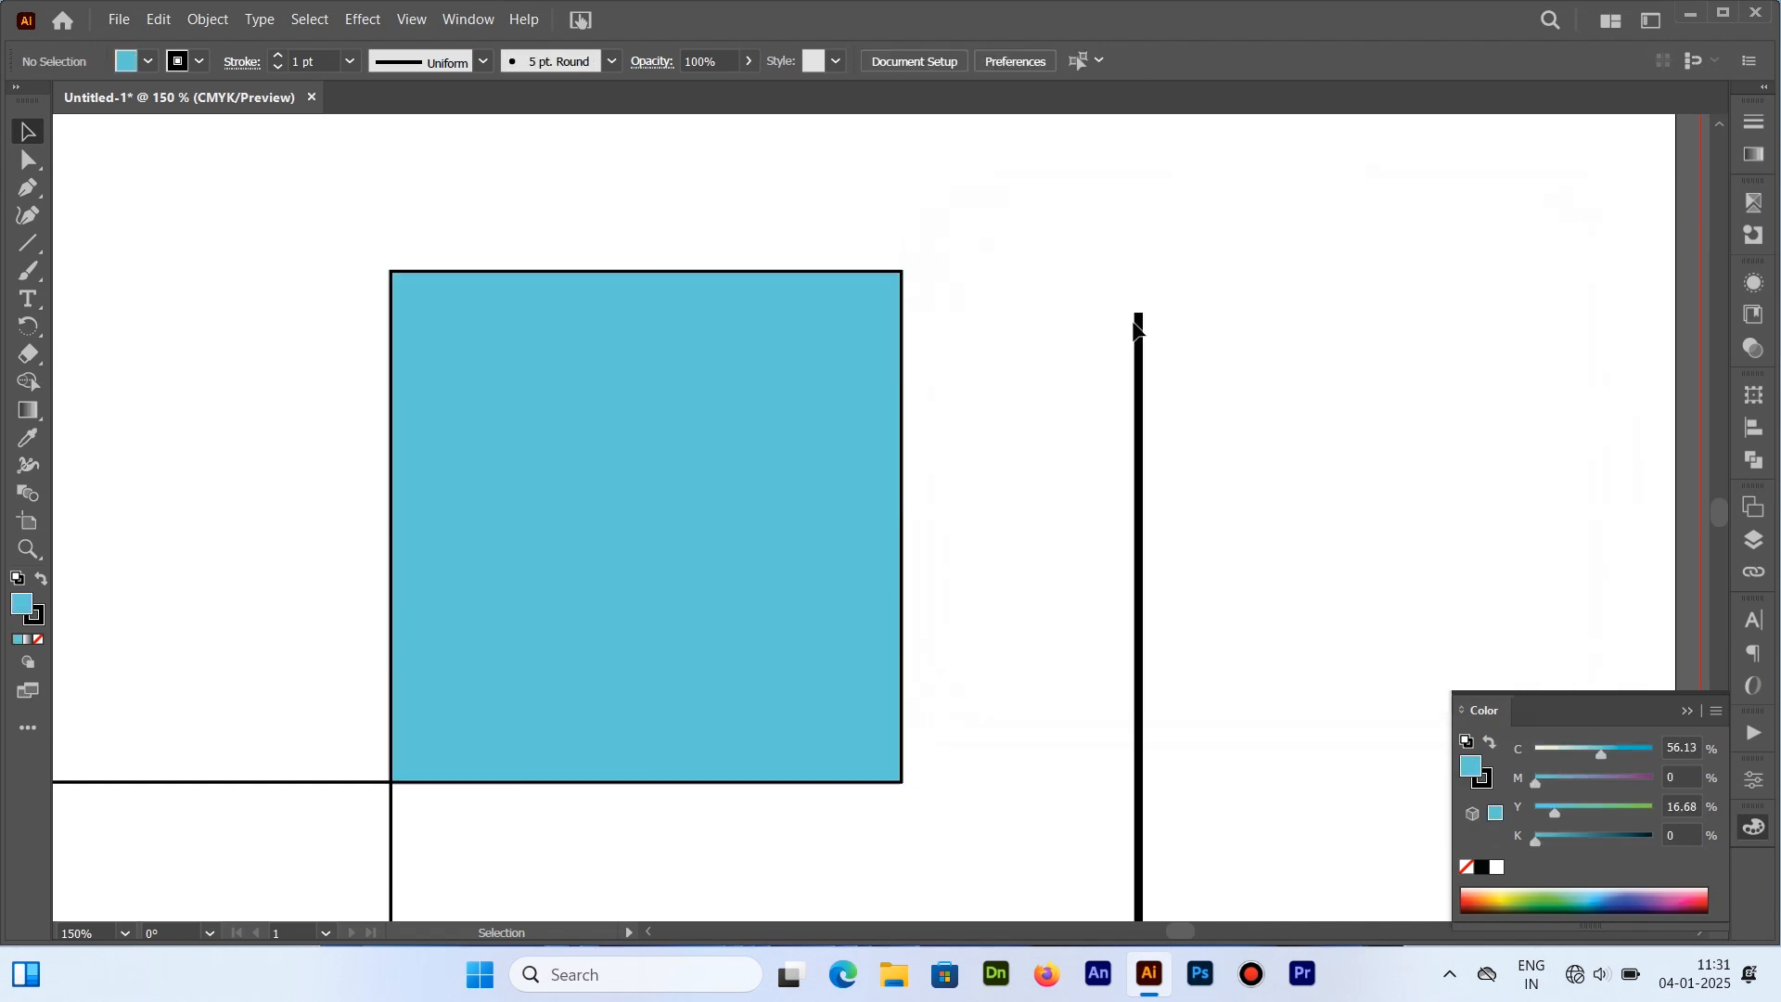
drag(1139, 310, 1421, 388)
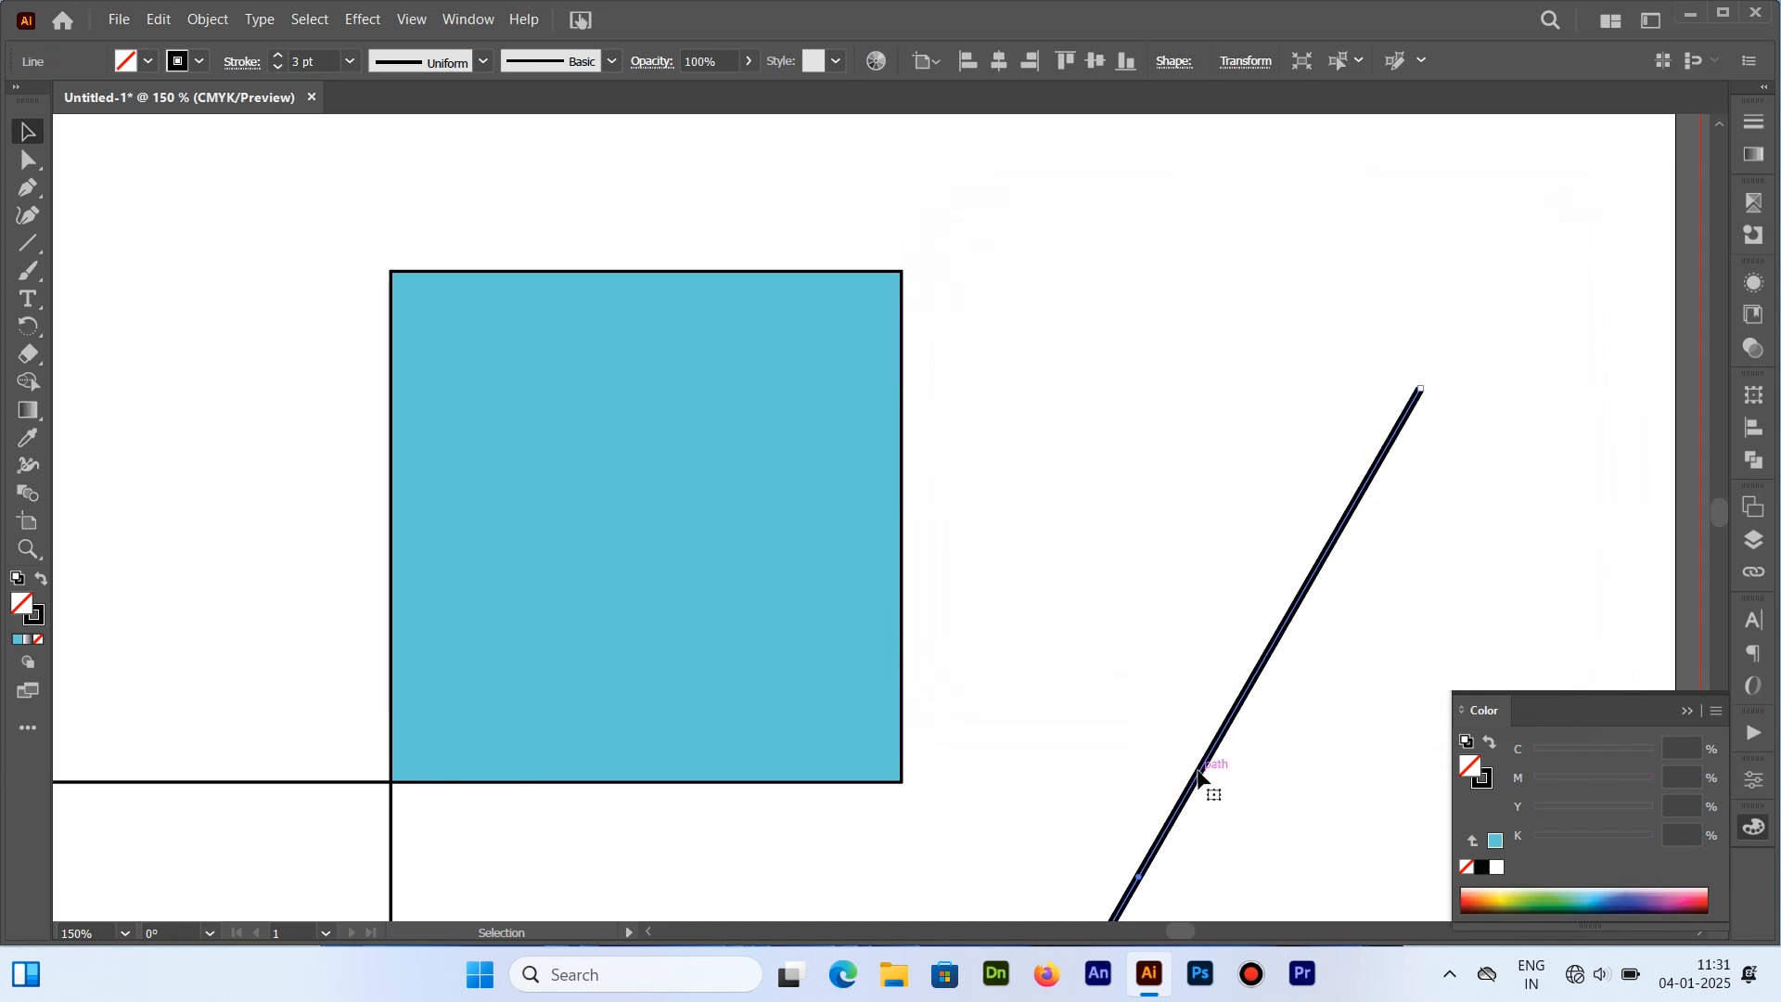
key(ctrl+equal)
key(space)
drag(869, 674, 436, 413)
key(space)
drag(624, 382, 1169, 708)
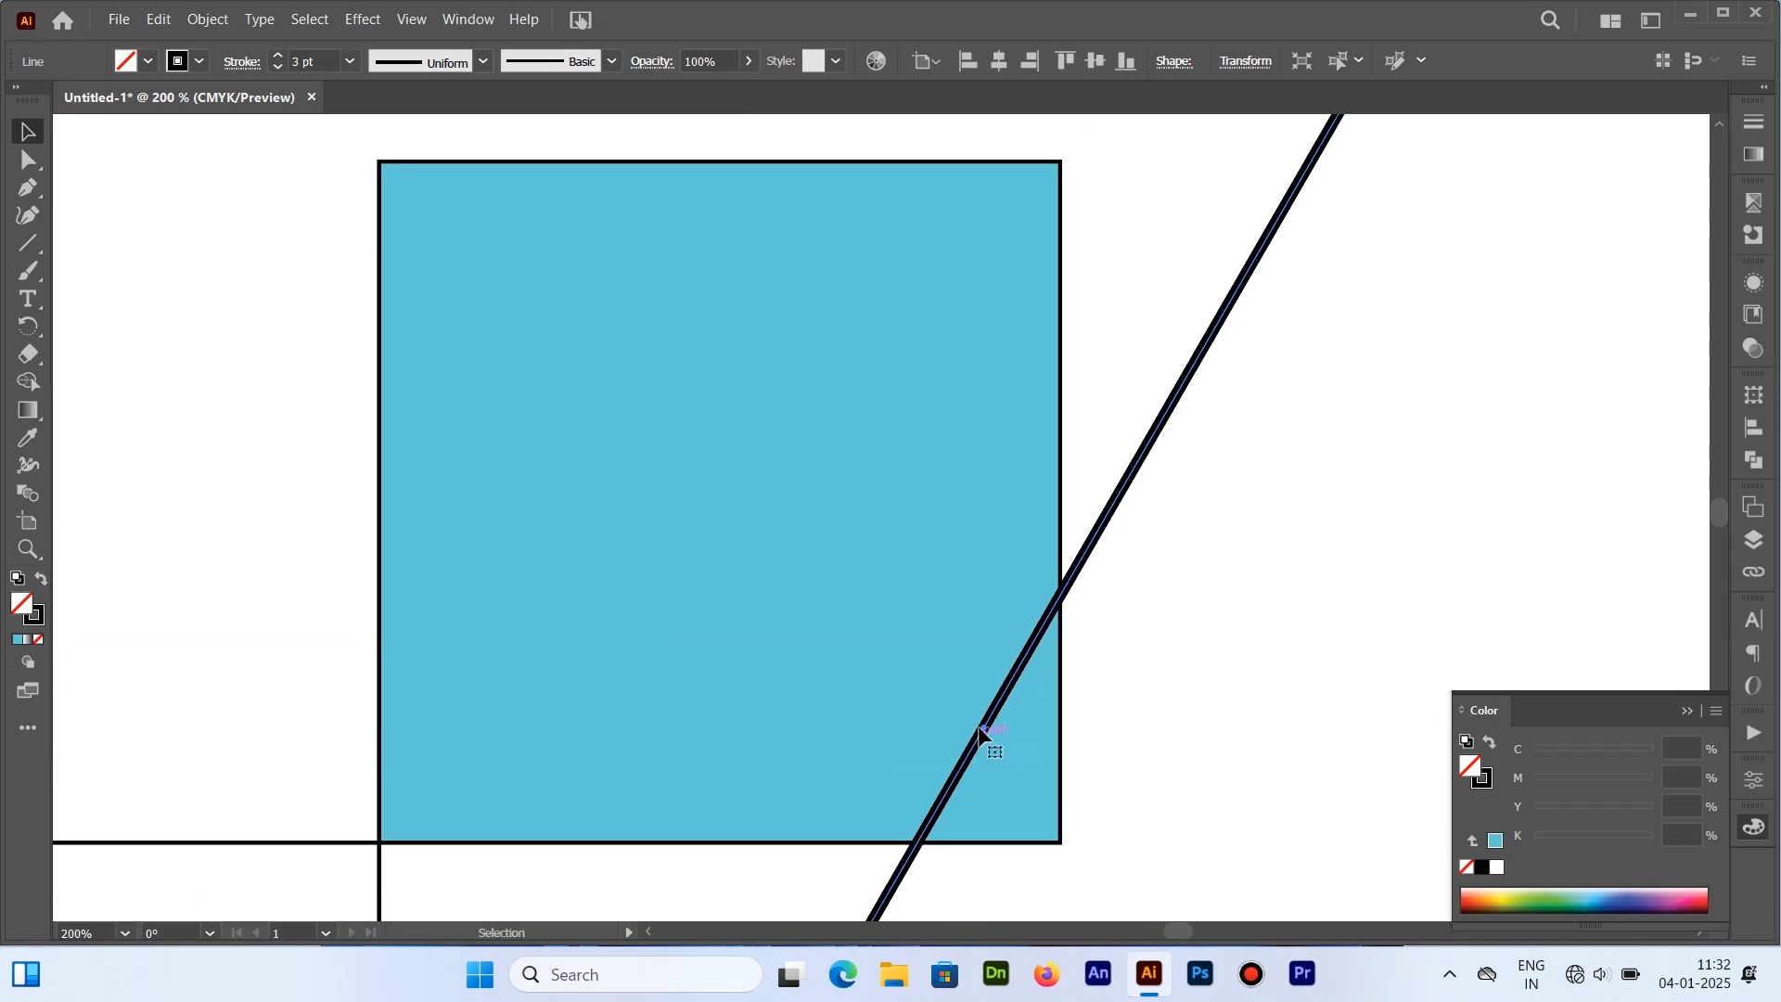
Position the diagonal line through the blue square's lower-right corner, with a duplicate of it through the upper-left corner
click(958, 708)
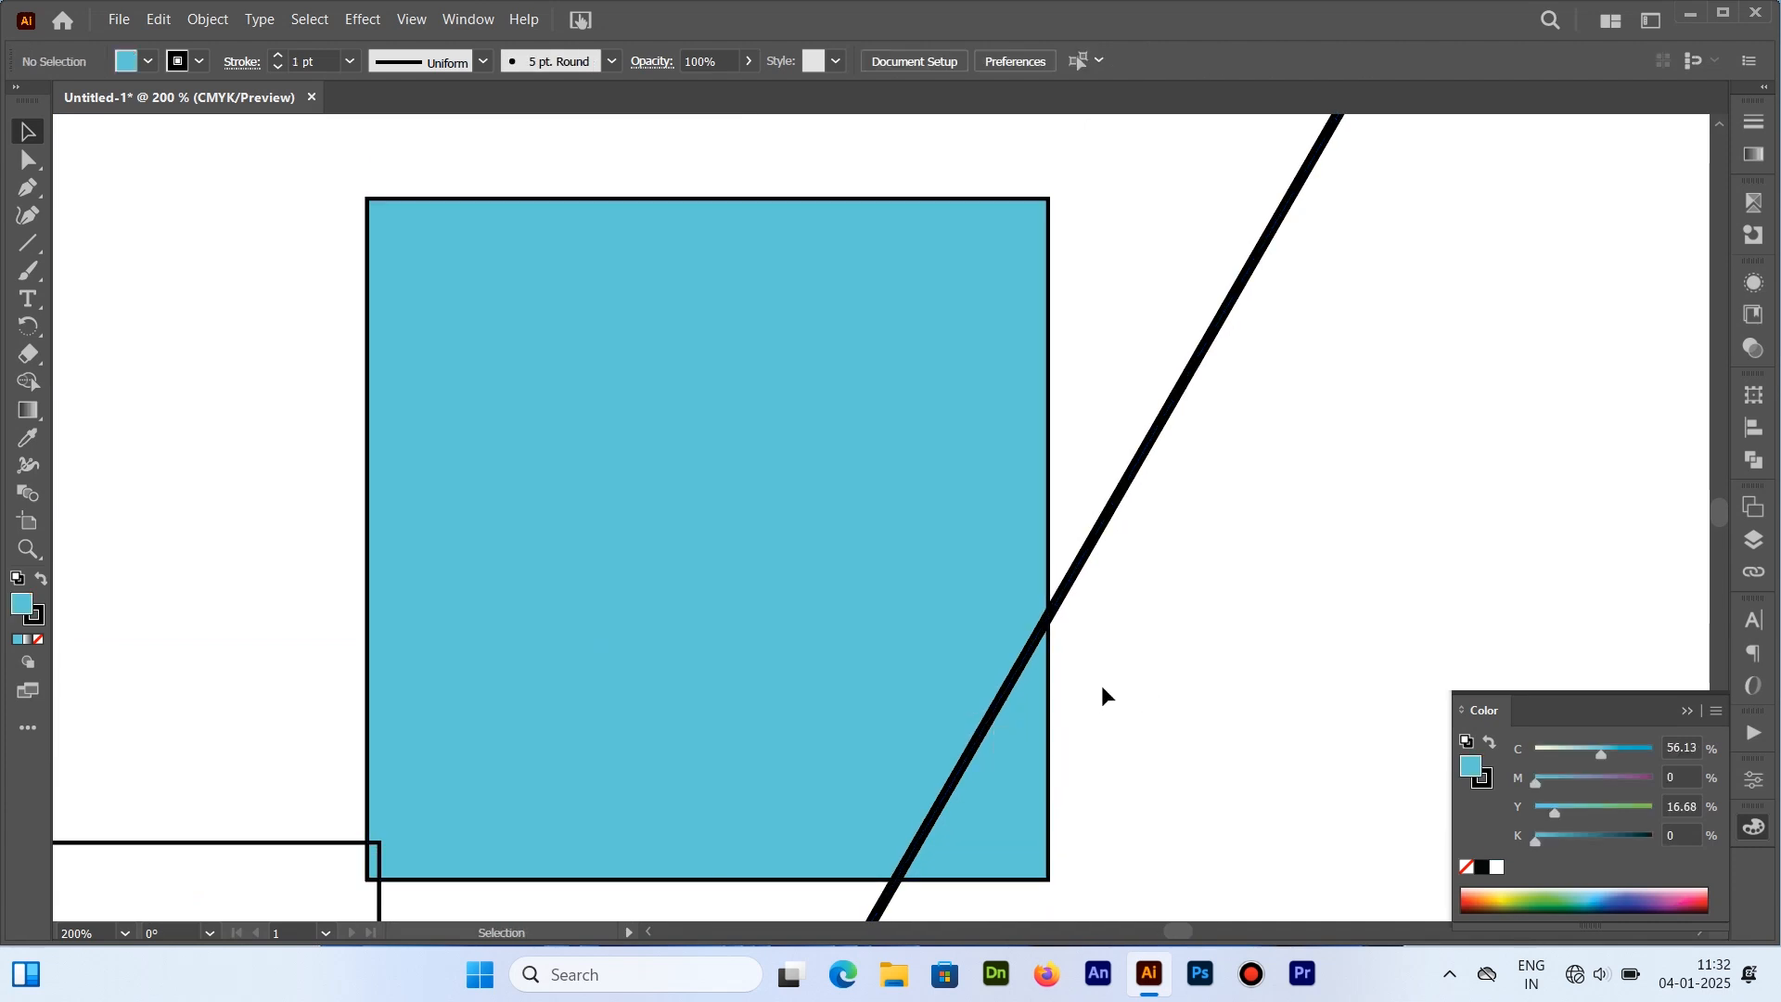
click(1011, 680)
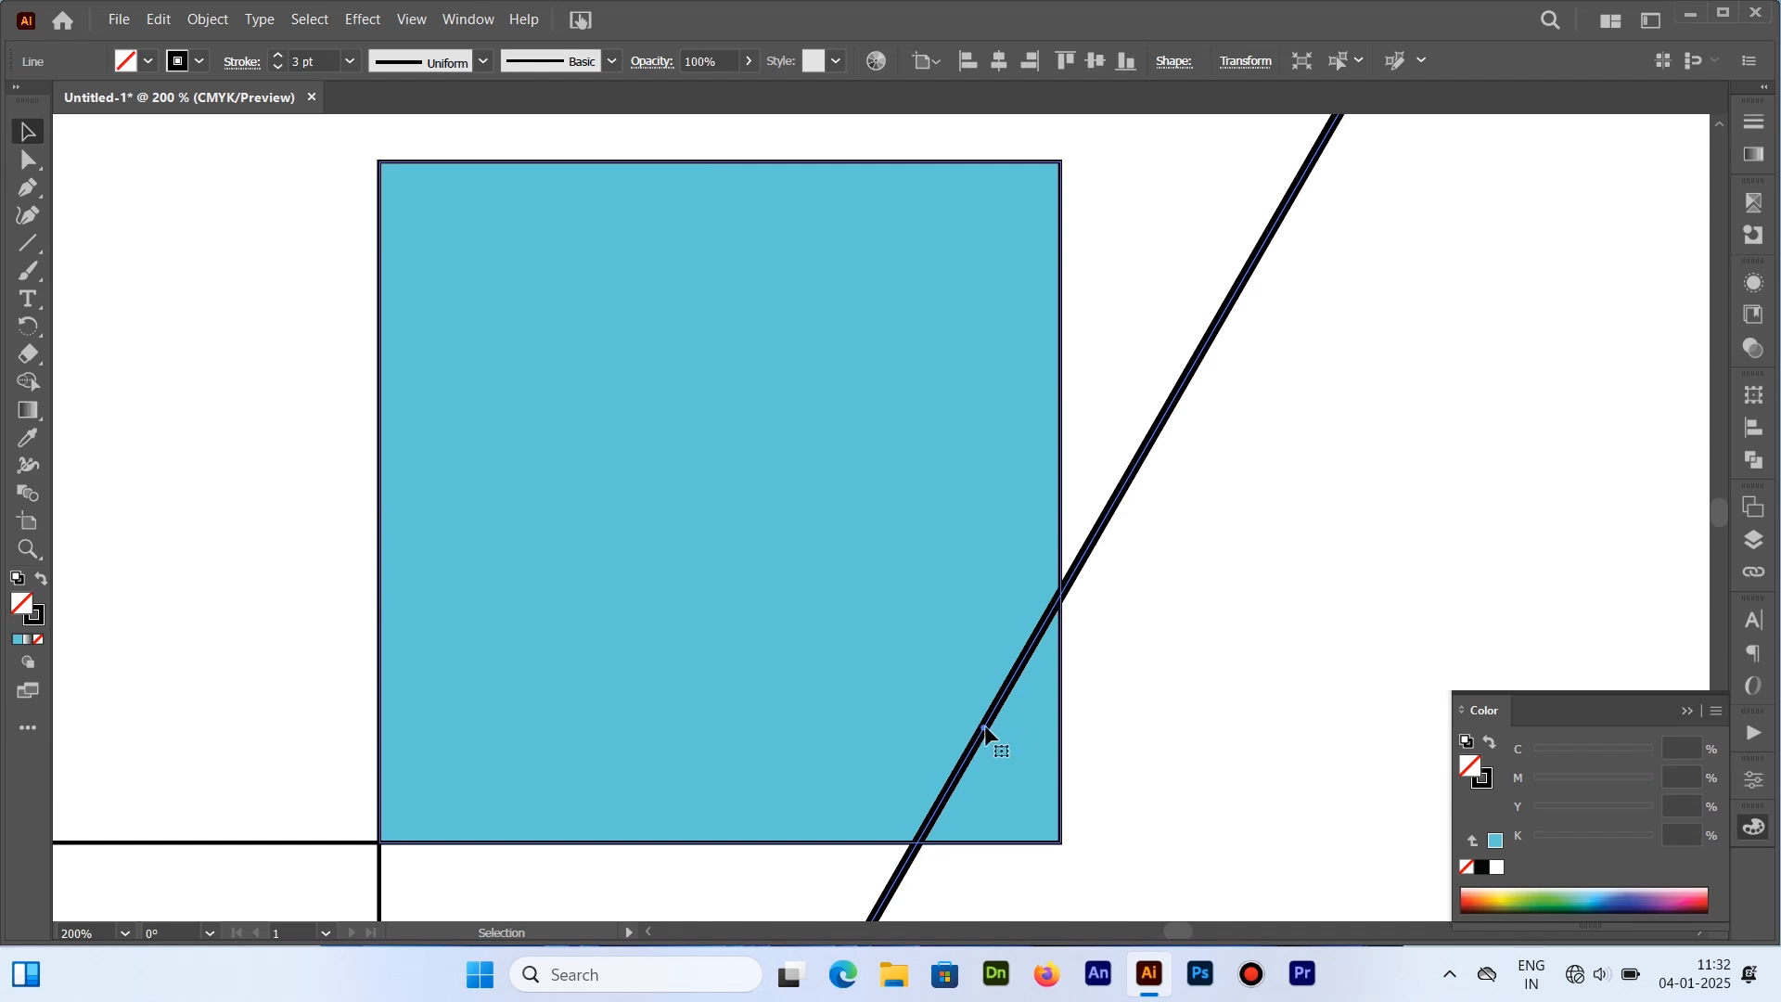
drag(985, 733, 1064, 844)
click(474, 143)
click(390, 155)
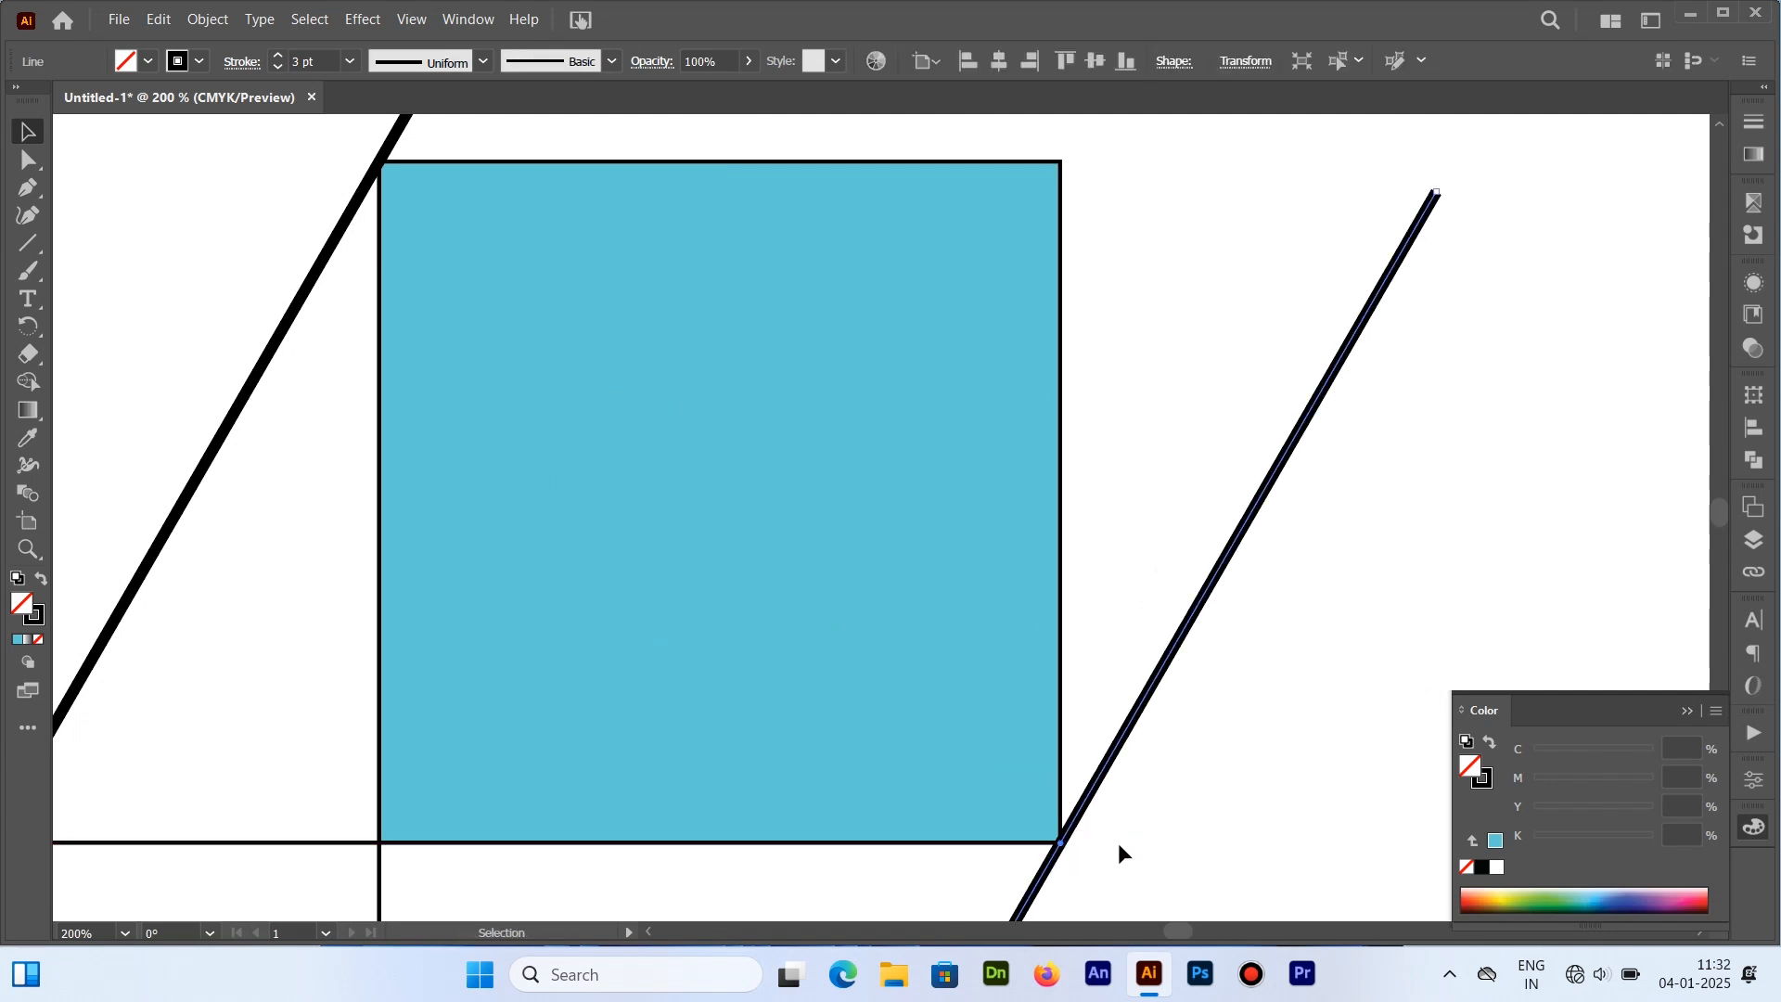
Select both diagonal lines together without the blue square
shift+click(257, 387)
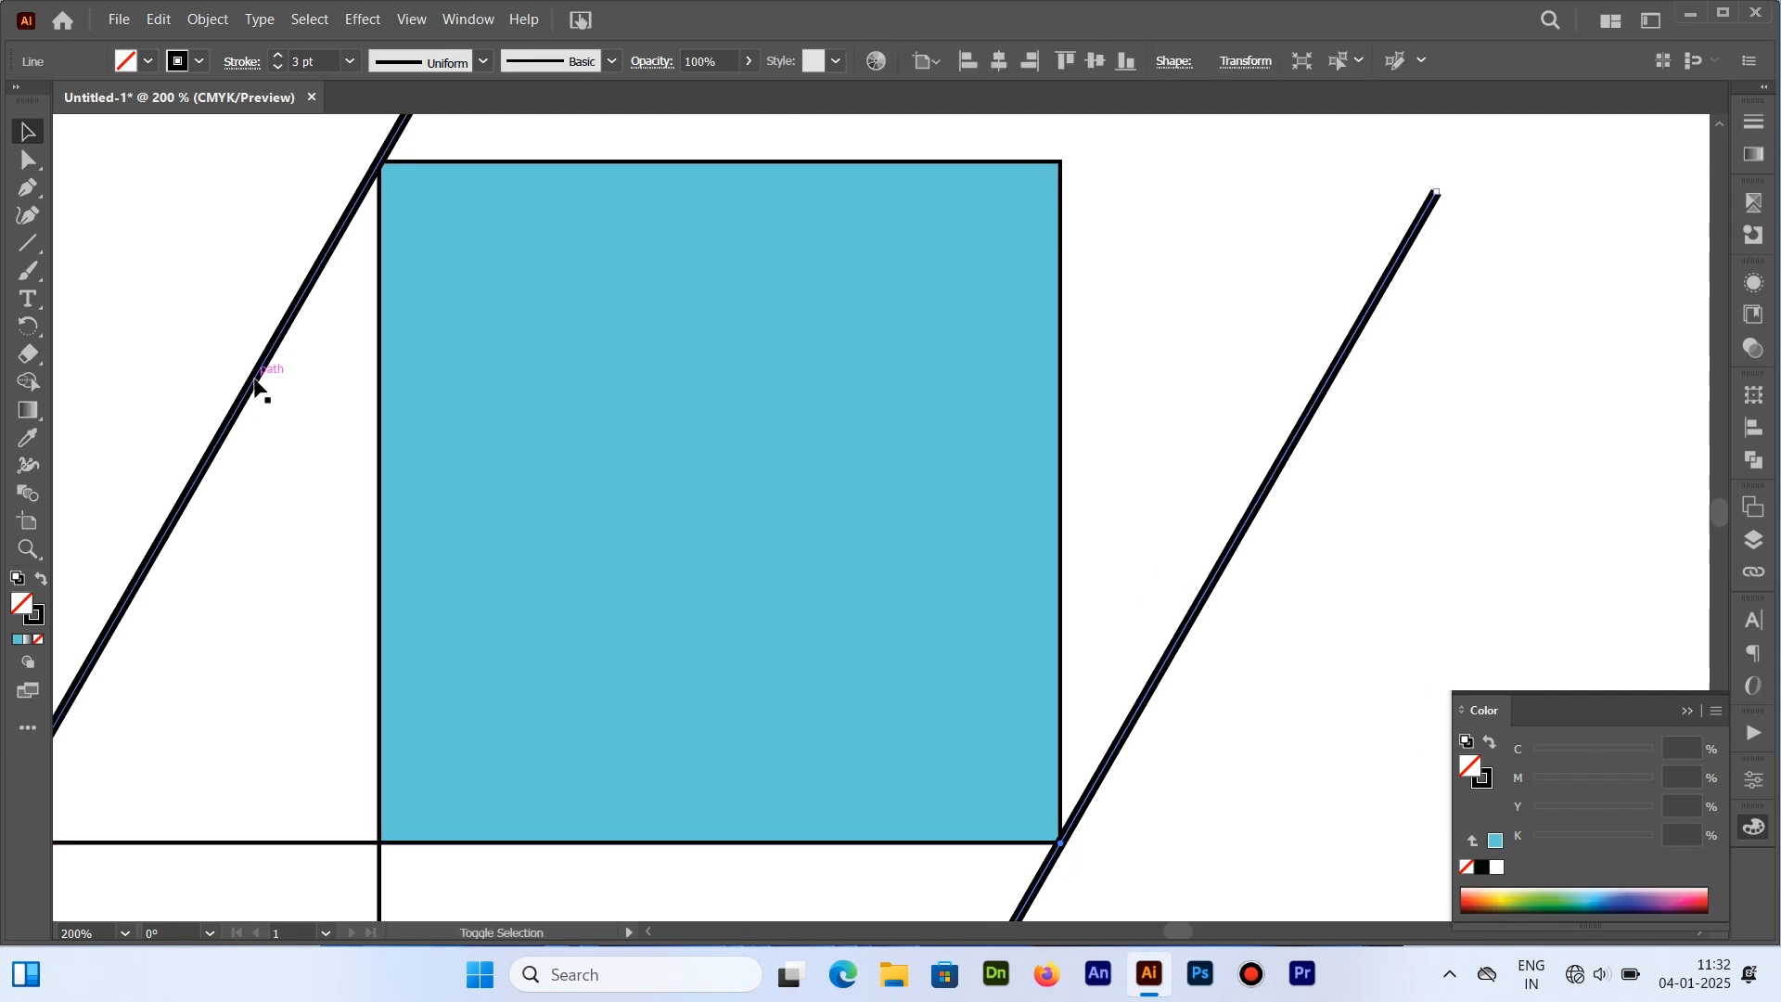
shift+click(1037, 890)
key(ctrl+minus)
drag(1101, 413, 831, 192)
shift+click(1309, 479)
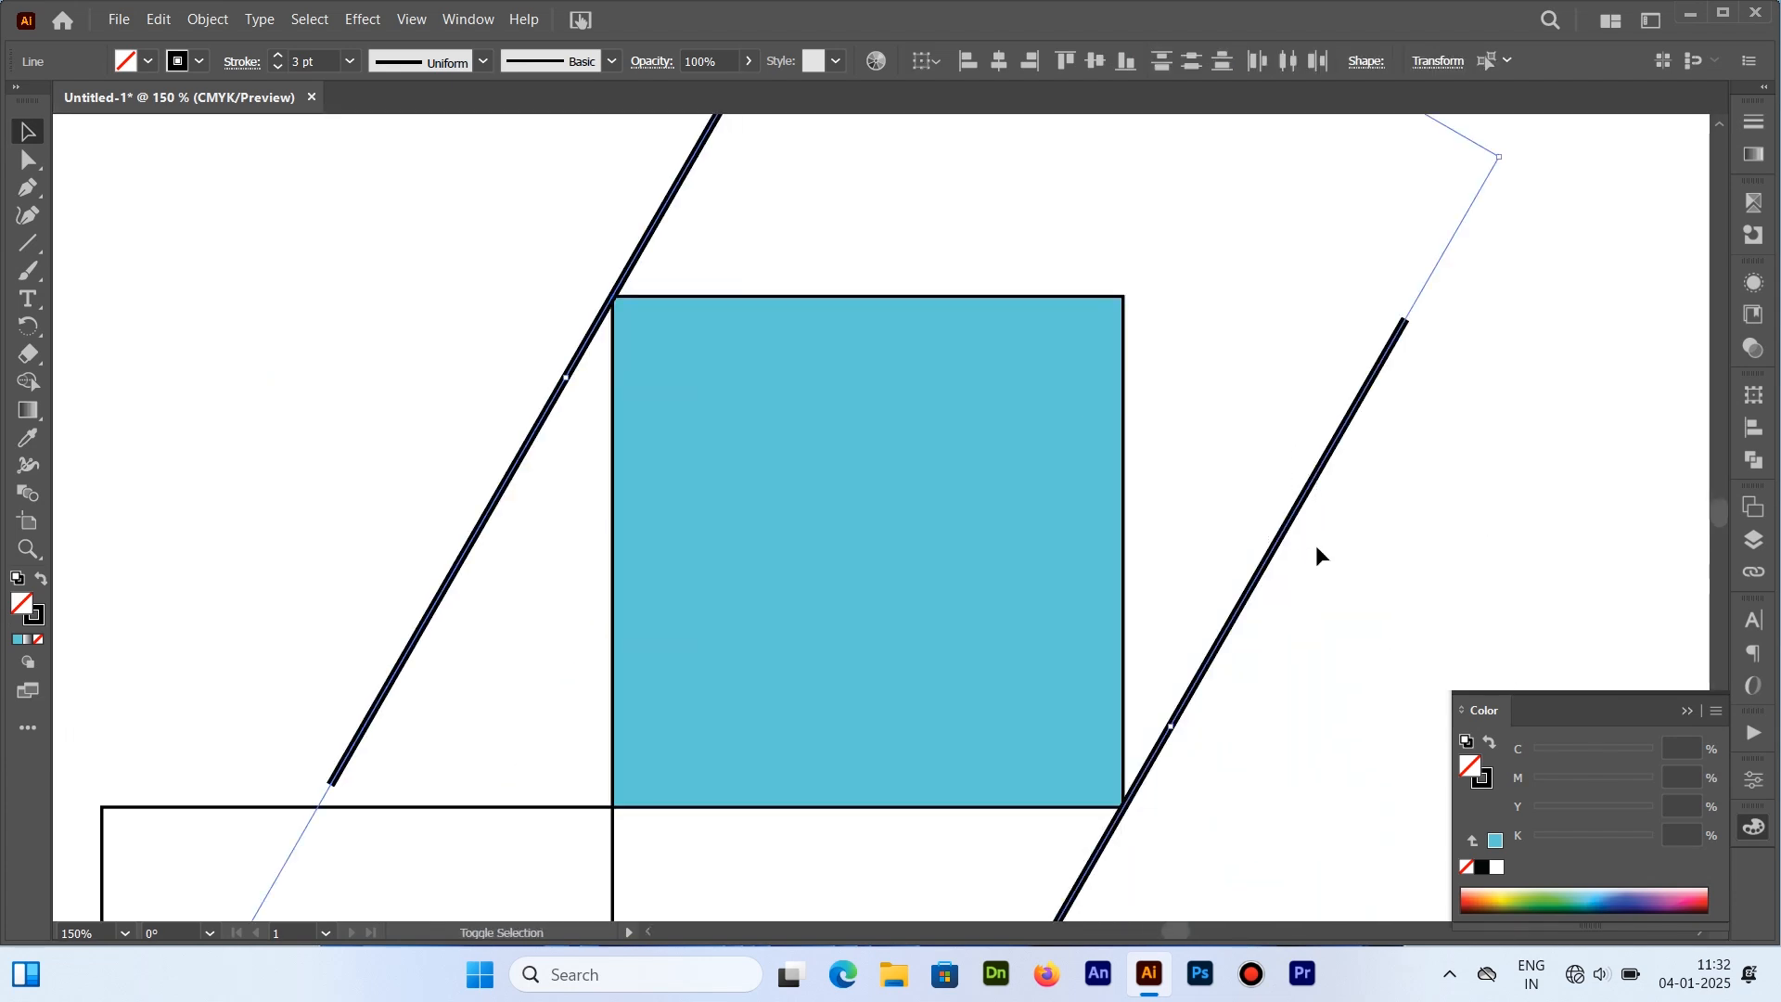
click(208, 18)
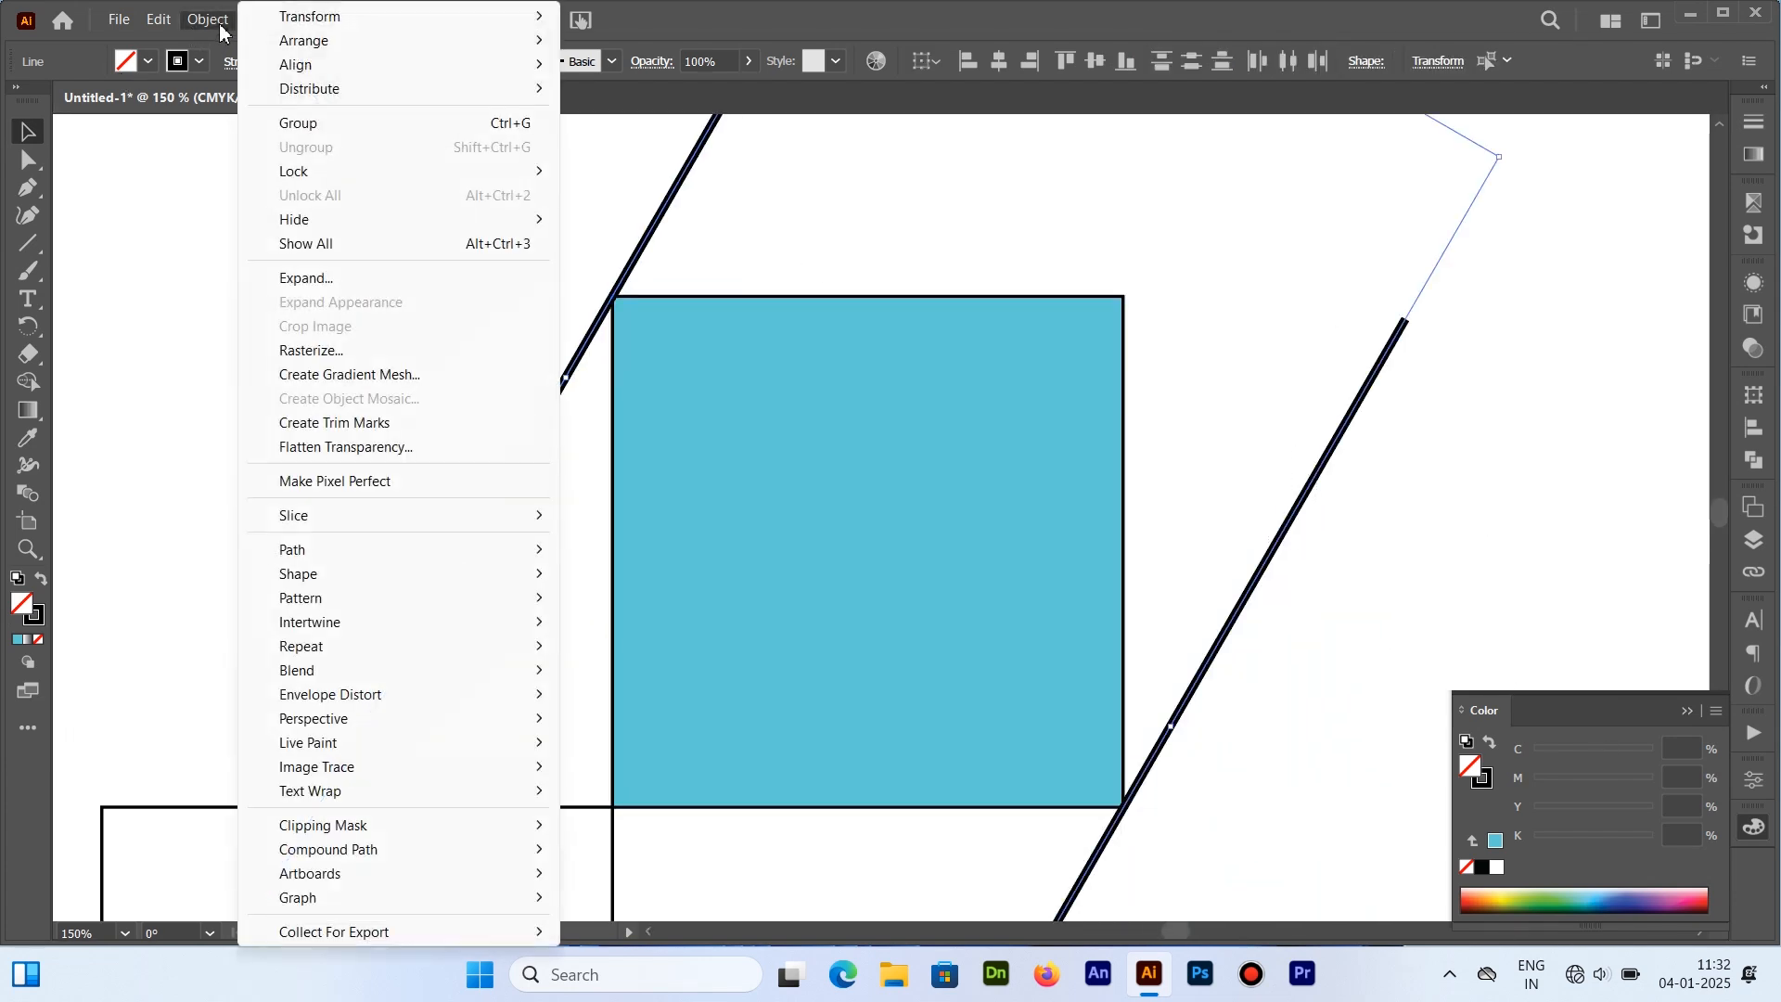
mouse_move(297, 669)
click(571, 730)
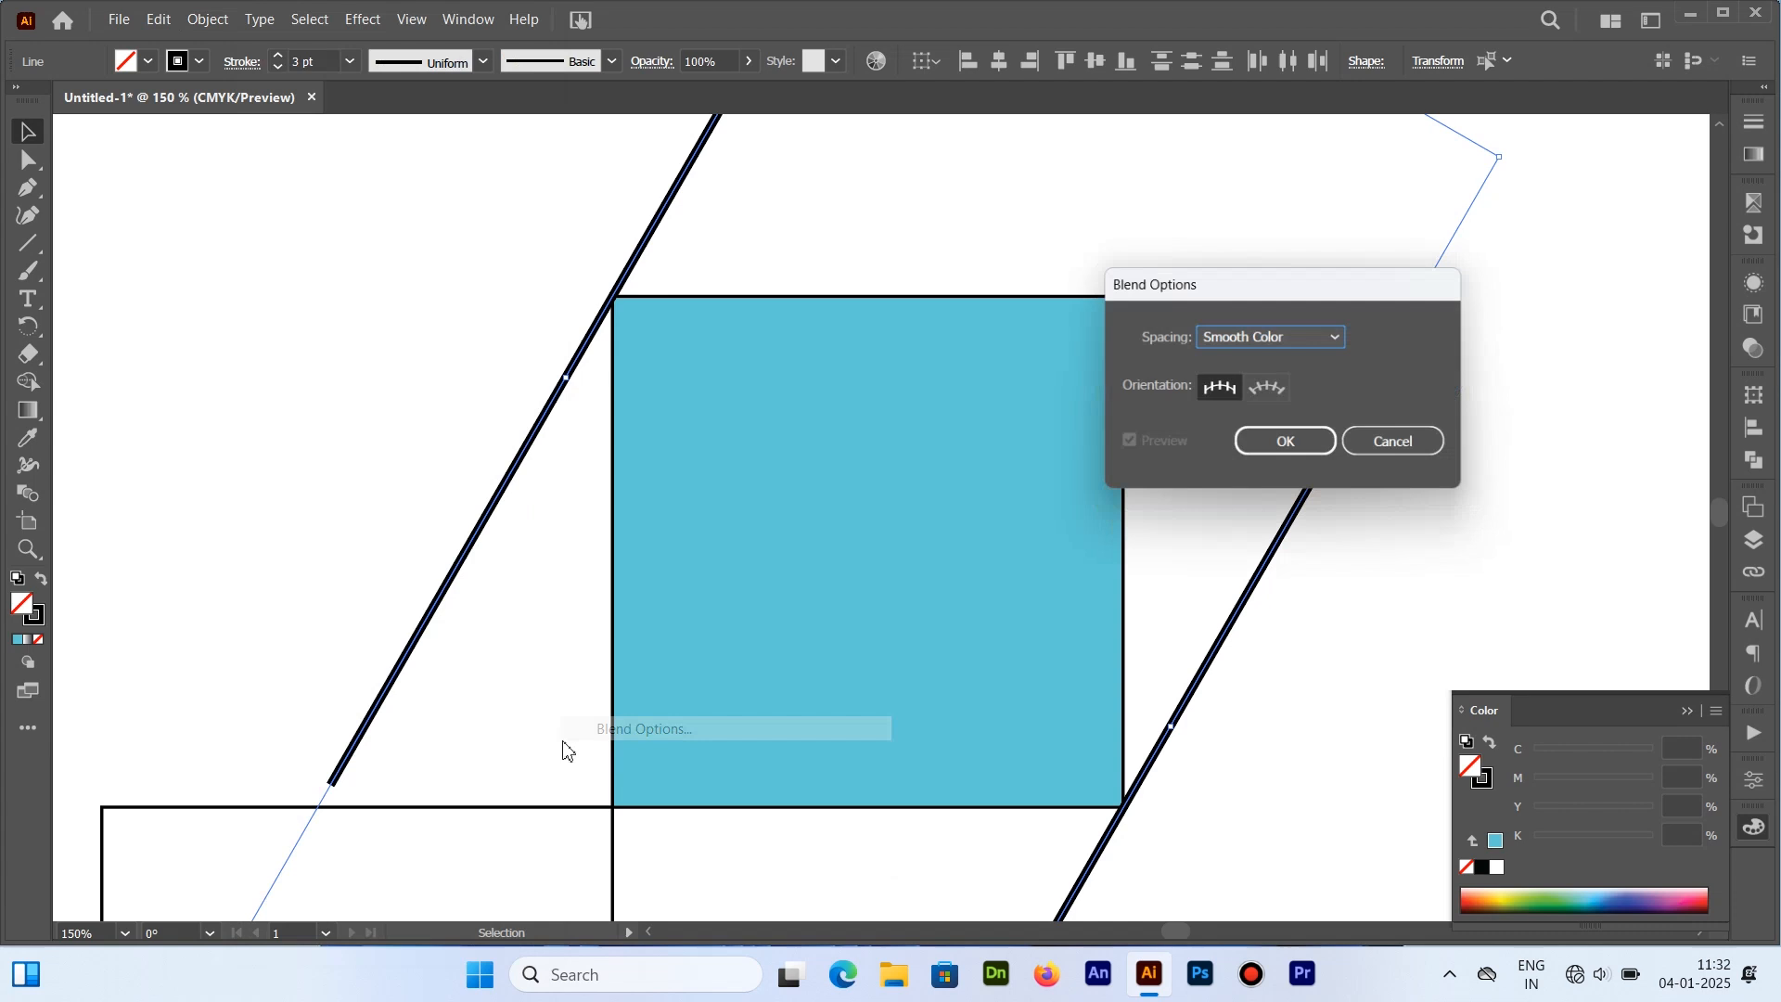
click(1336, 336)
click(1262, 388)
key(Down)
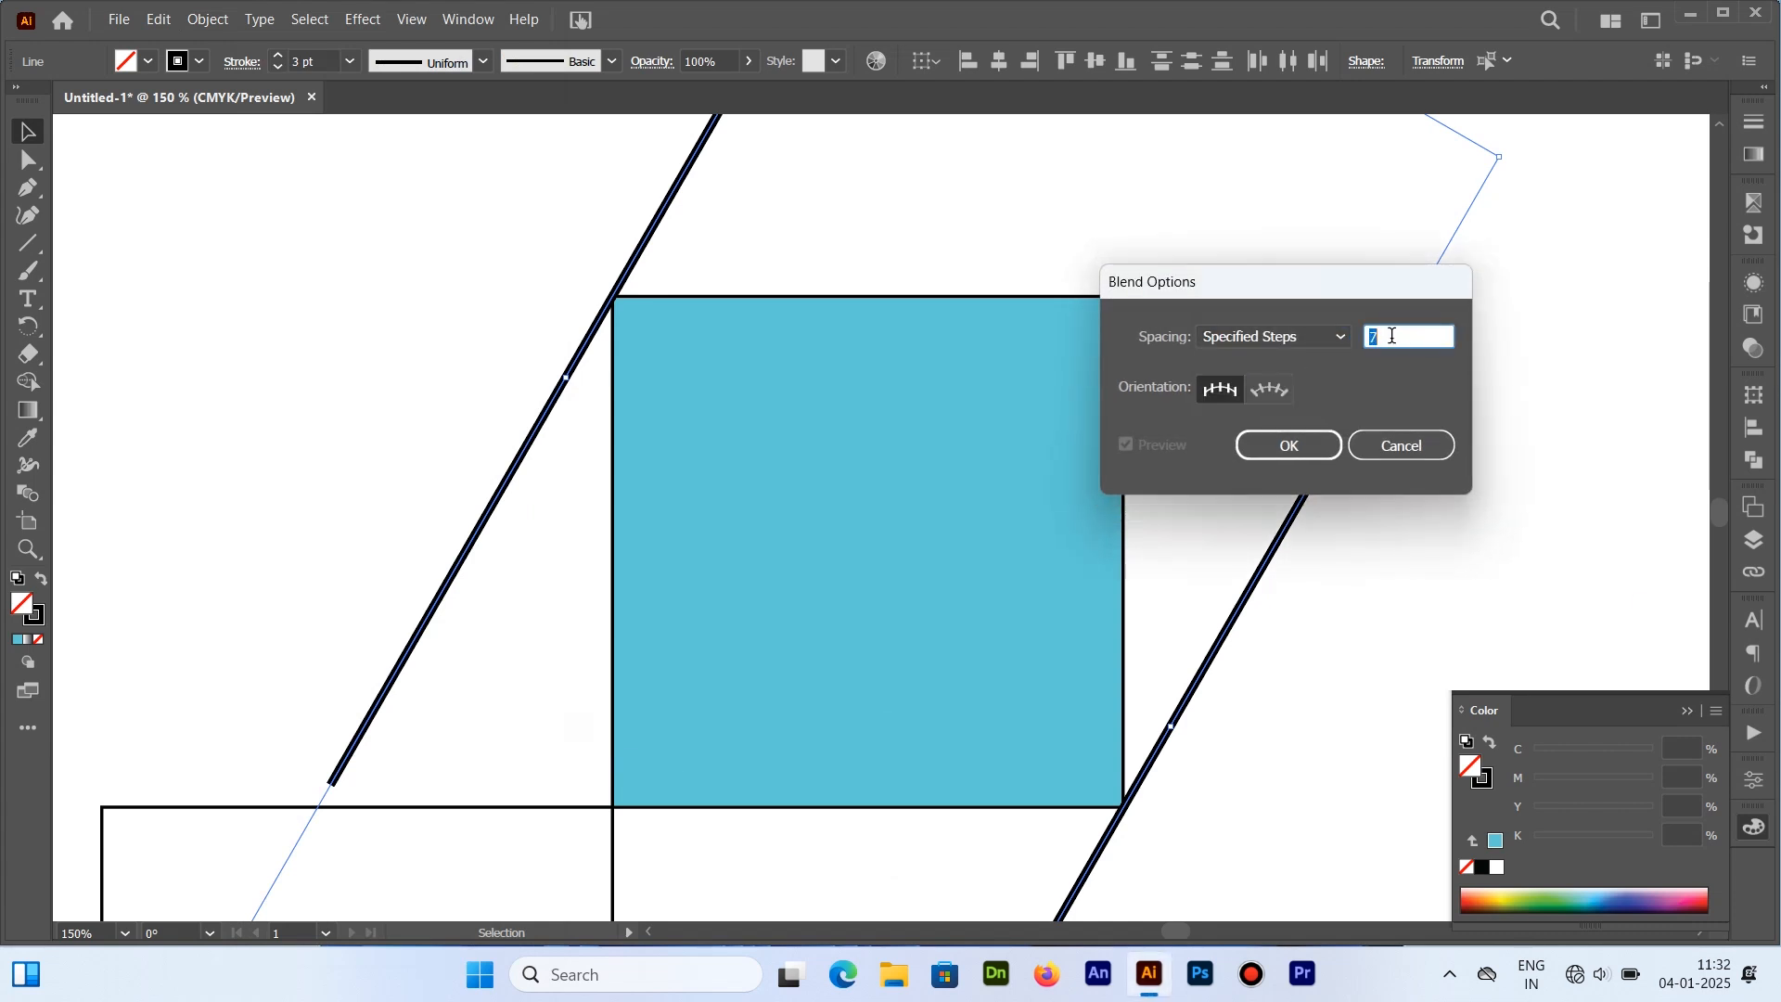
click(1401, 445)
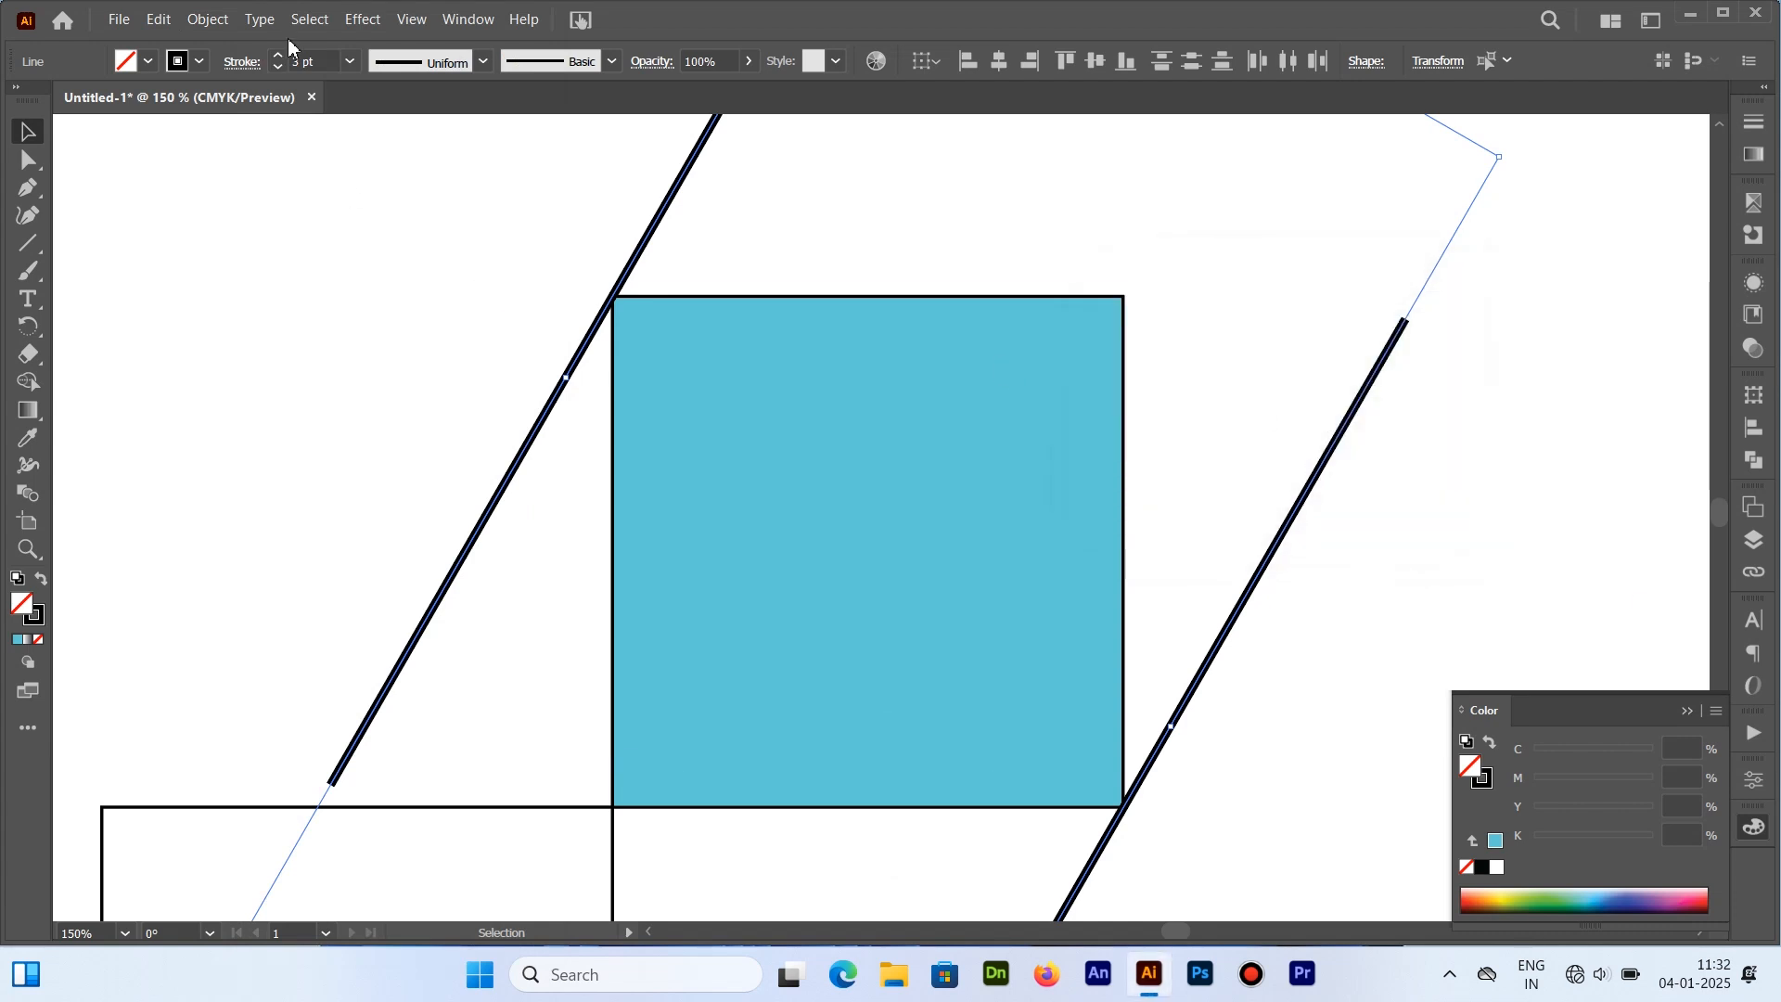
Make a blend between the two selected diagonal lines
click(208, 19)
mouse_move(330, 669)
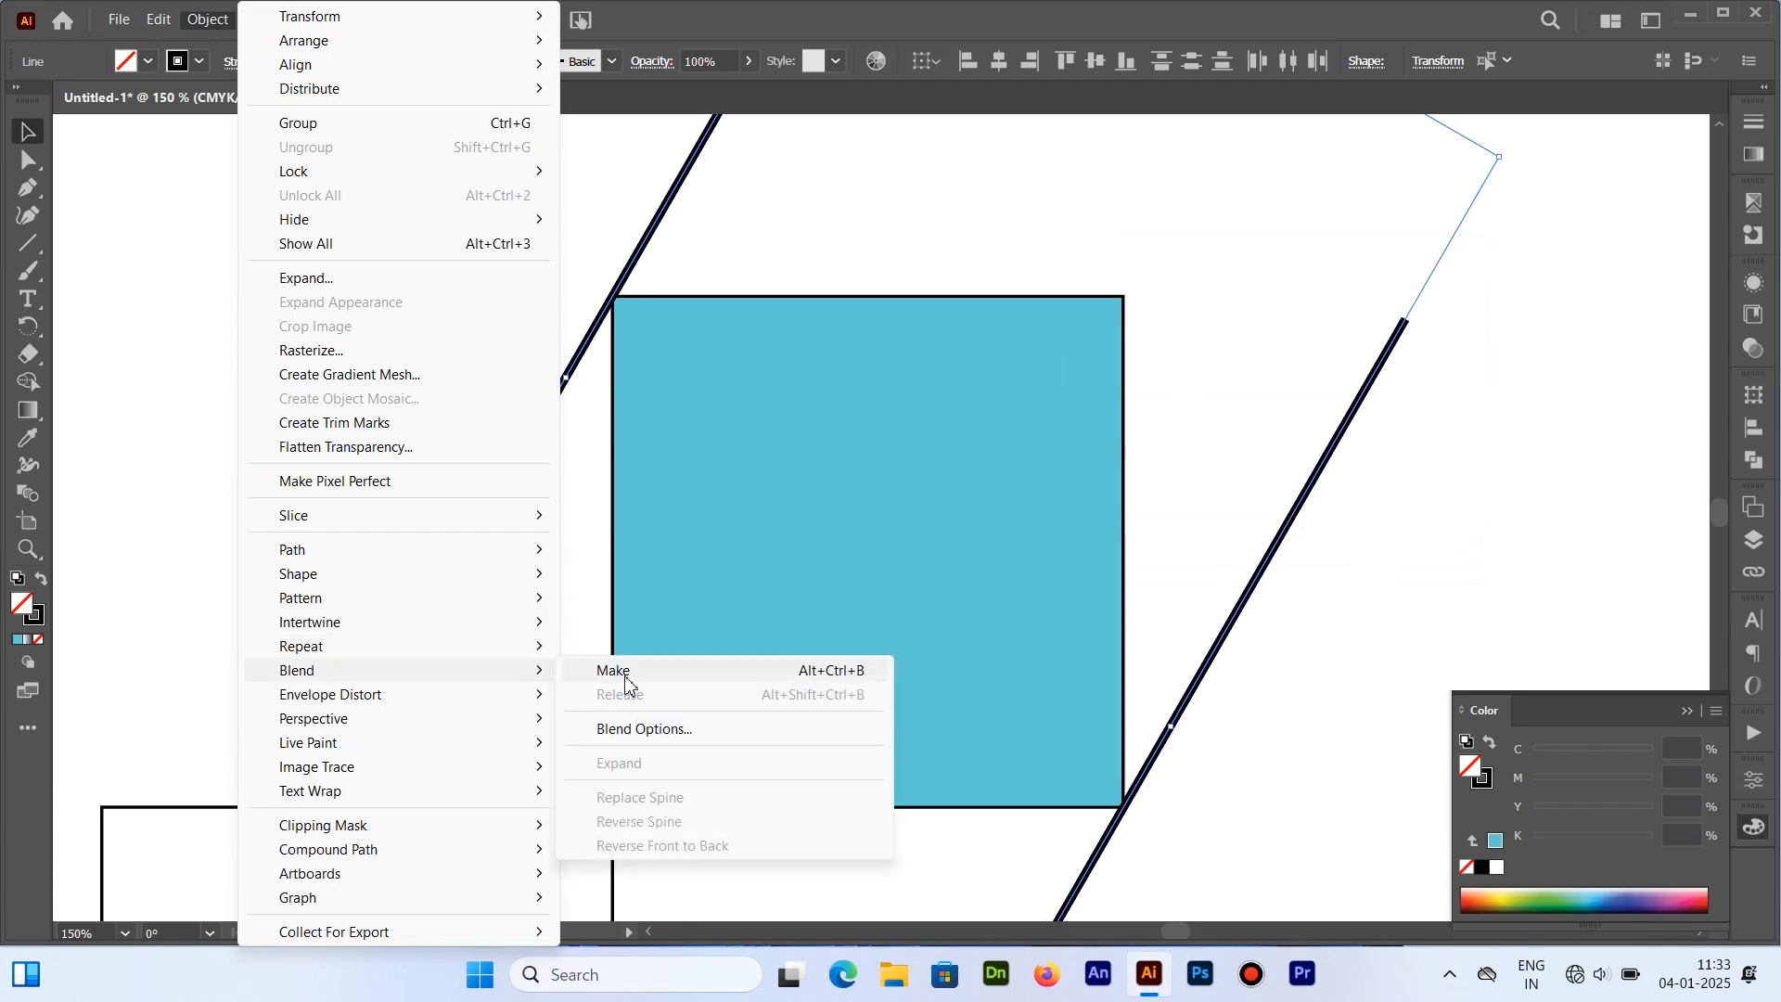
click(598, 670)
Set the blend of the two diagonal lines to 15 specified steps
click(195, 19)
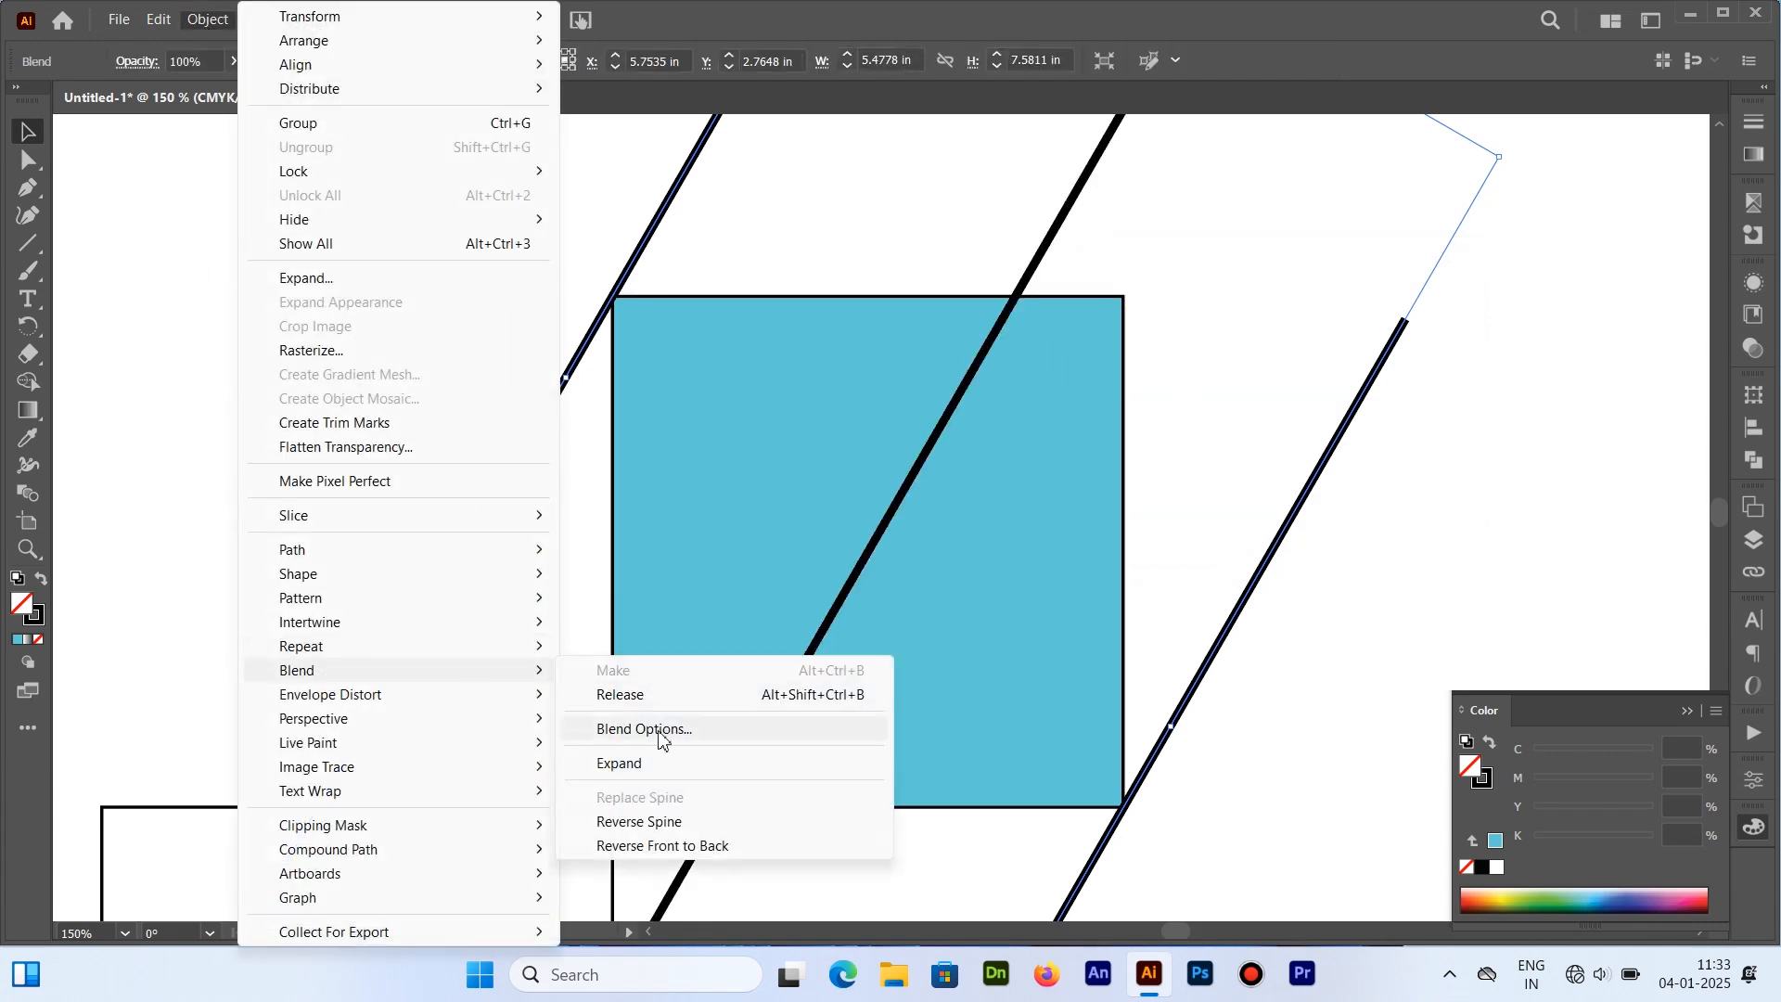
click(705, 729)
click(1347, 338)
click(1261, 388)
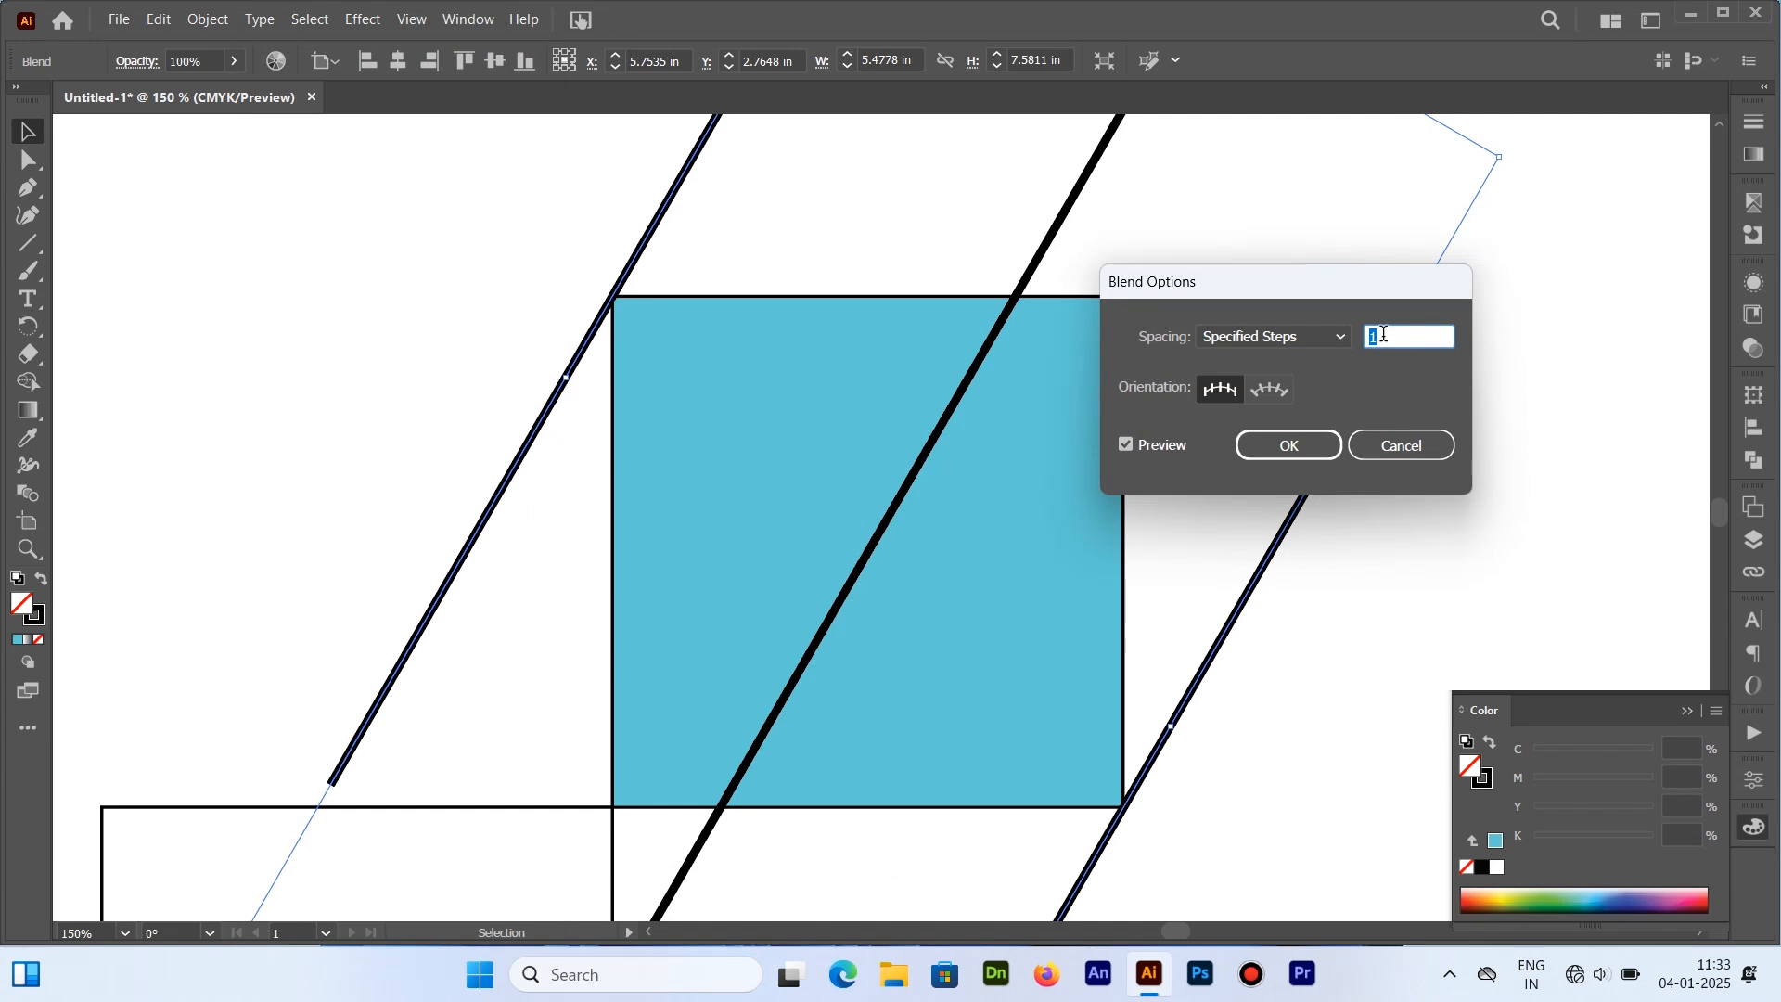
key(Up)
key(Up)
key(Up)
key(Up)
key(Up)
key(Up)
key(Up)
key(Up)
key(Up)
key(Up)
key(Up)
key(Up)
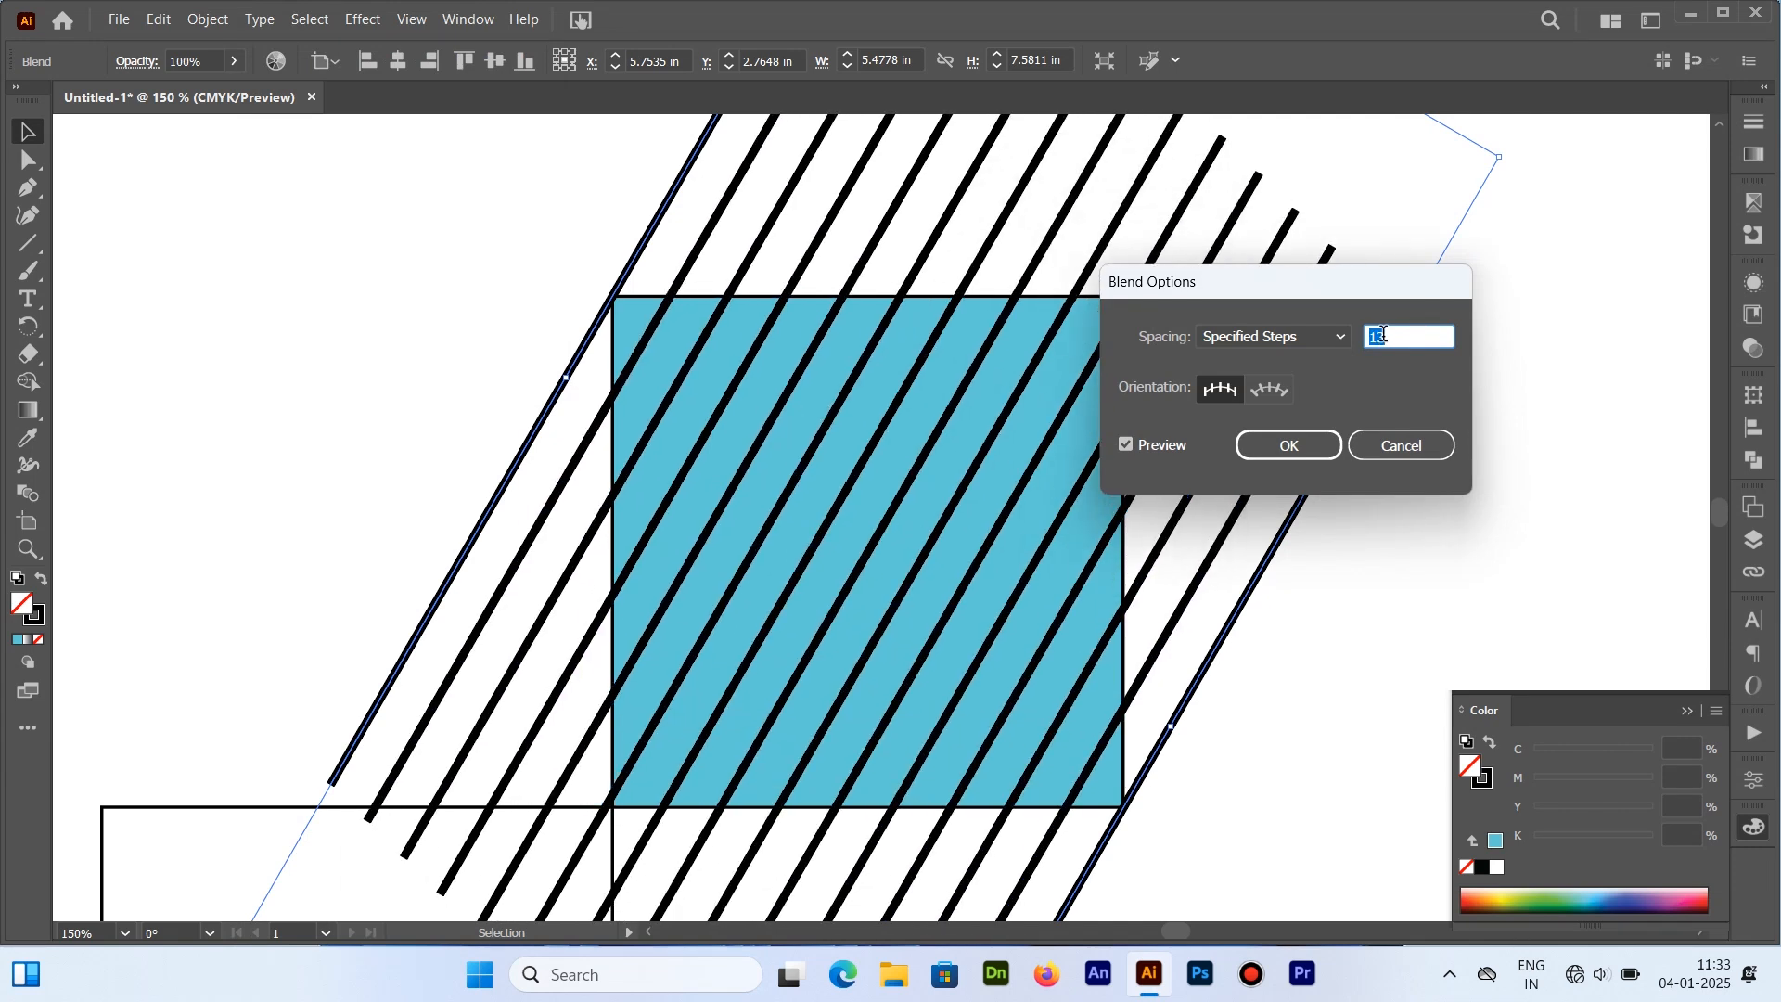
key(Up)
key(Up)
click(1267, 446)
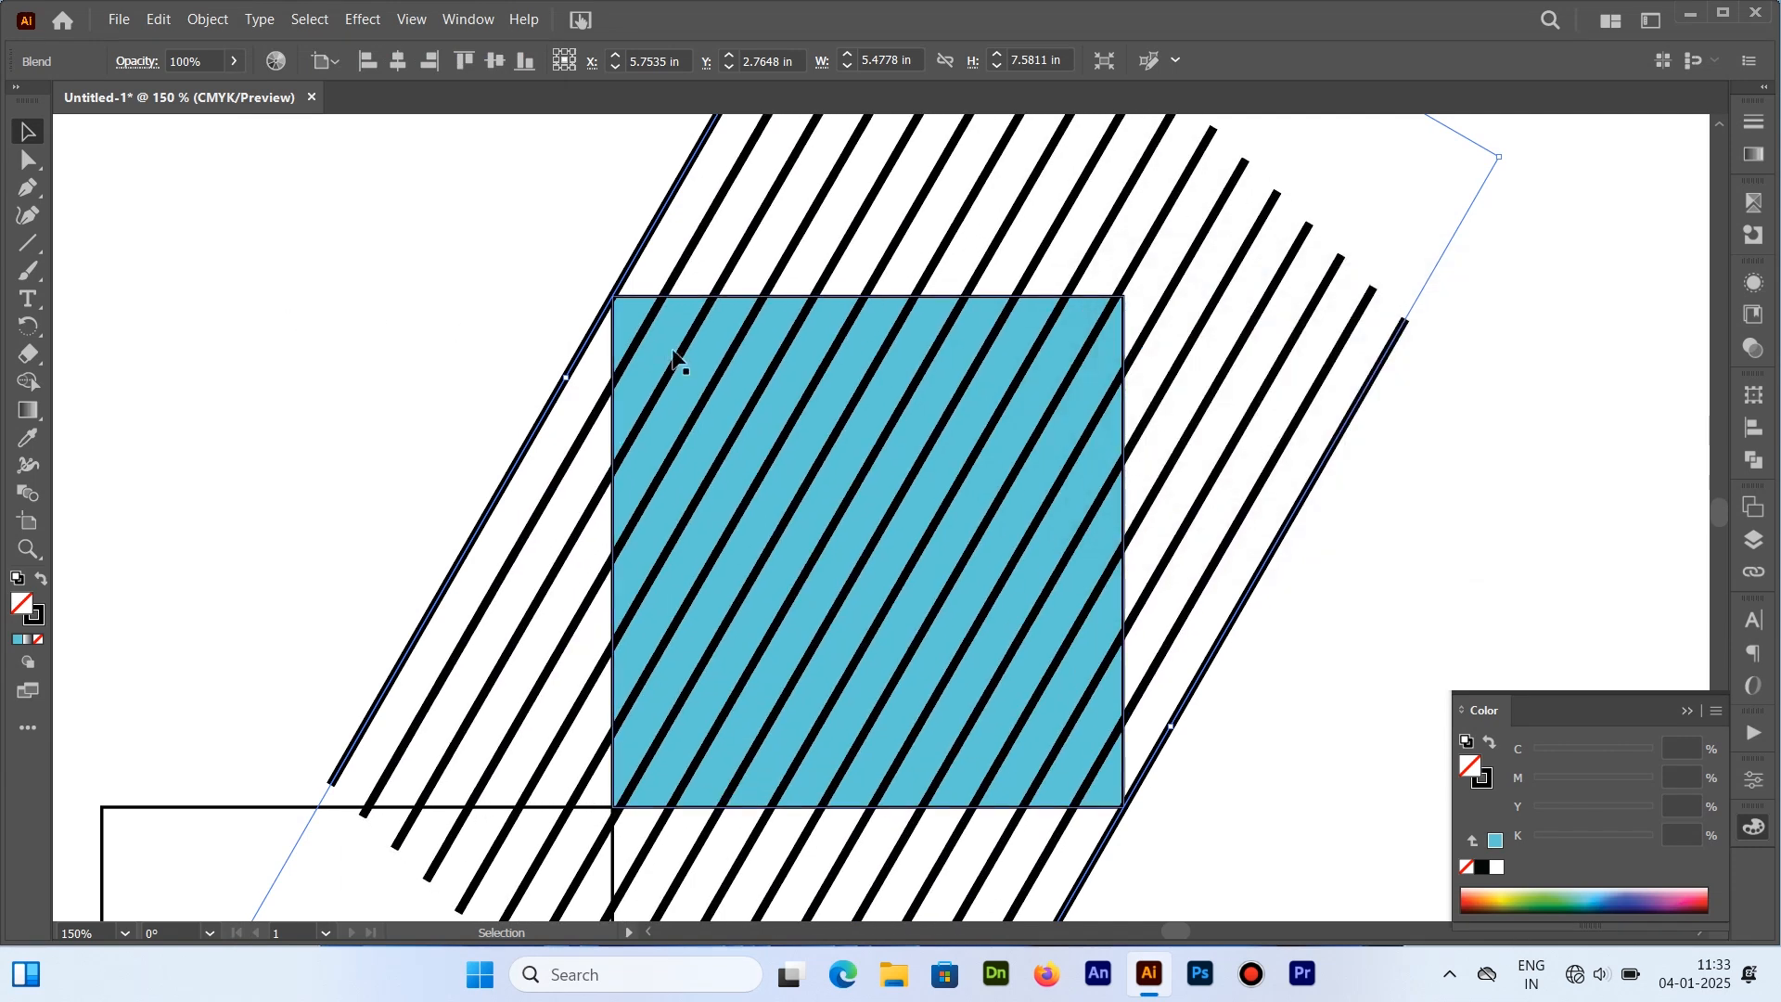
Expand the blend and ungroup the resulting diagonal lines
key(ctrl+minus)
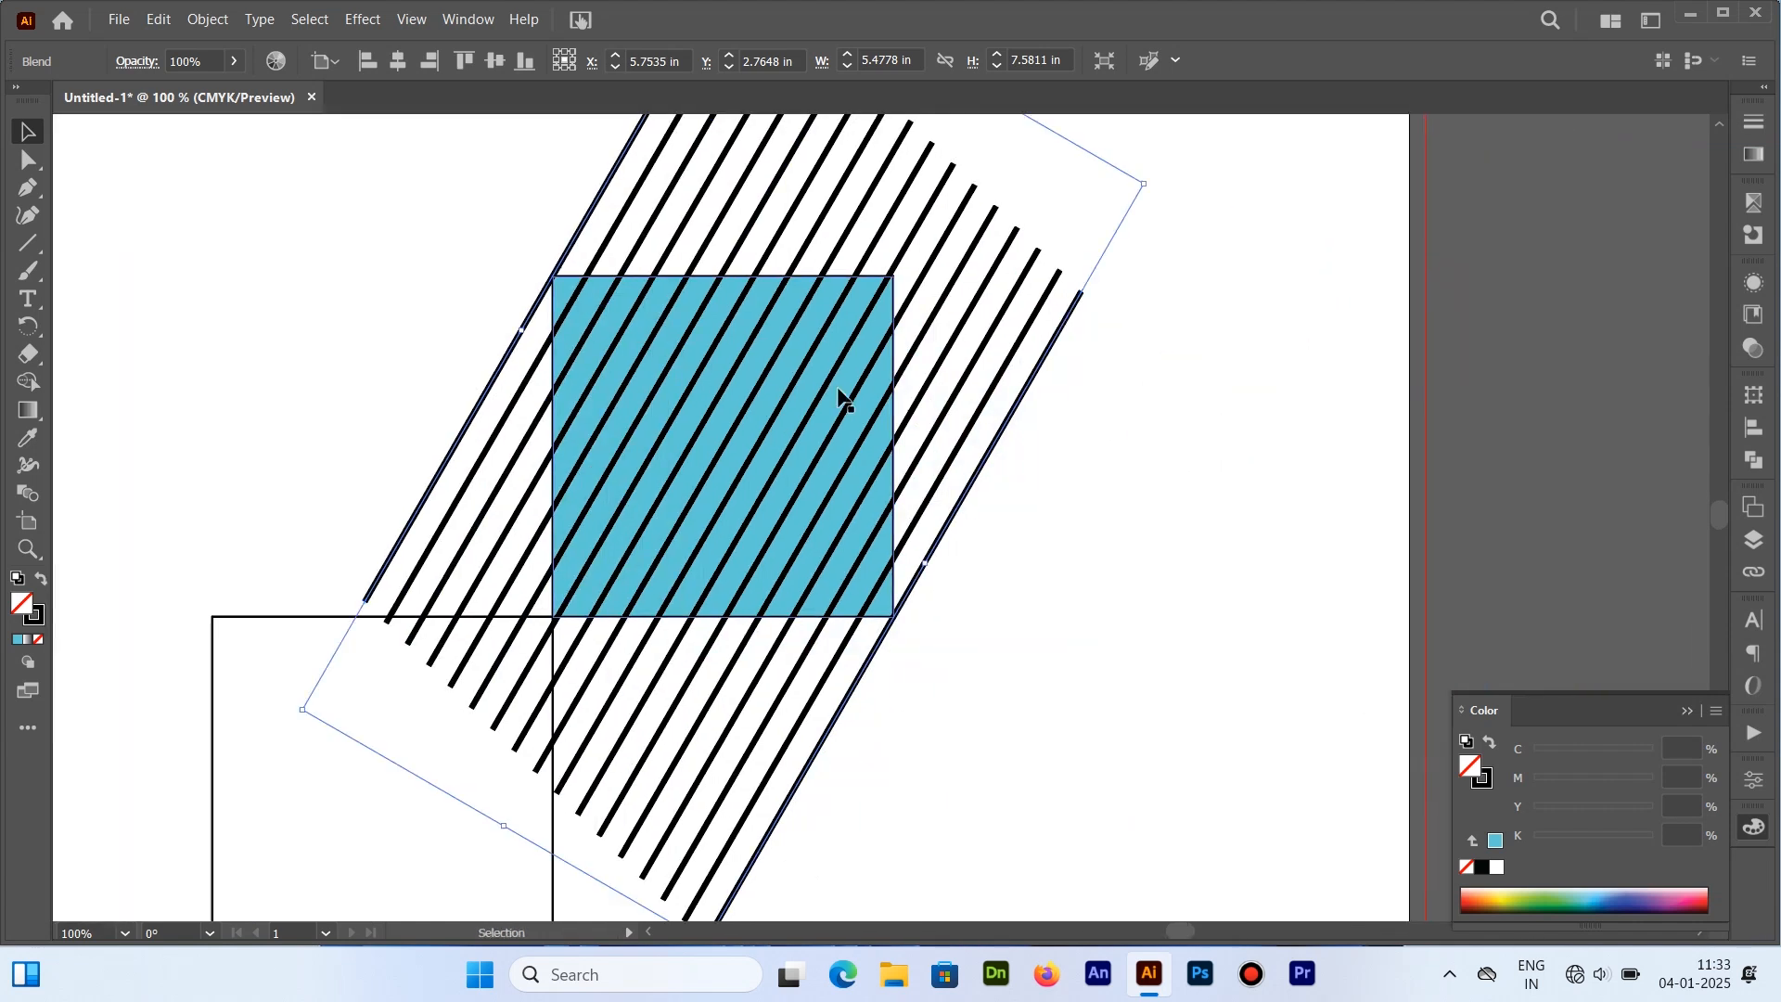
click(208, 19)
mouse_move(376, 669)
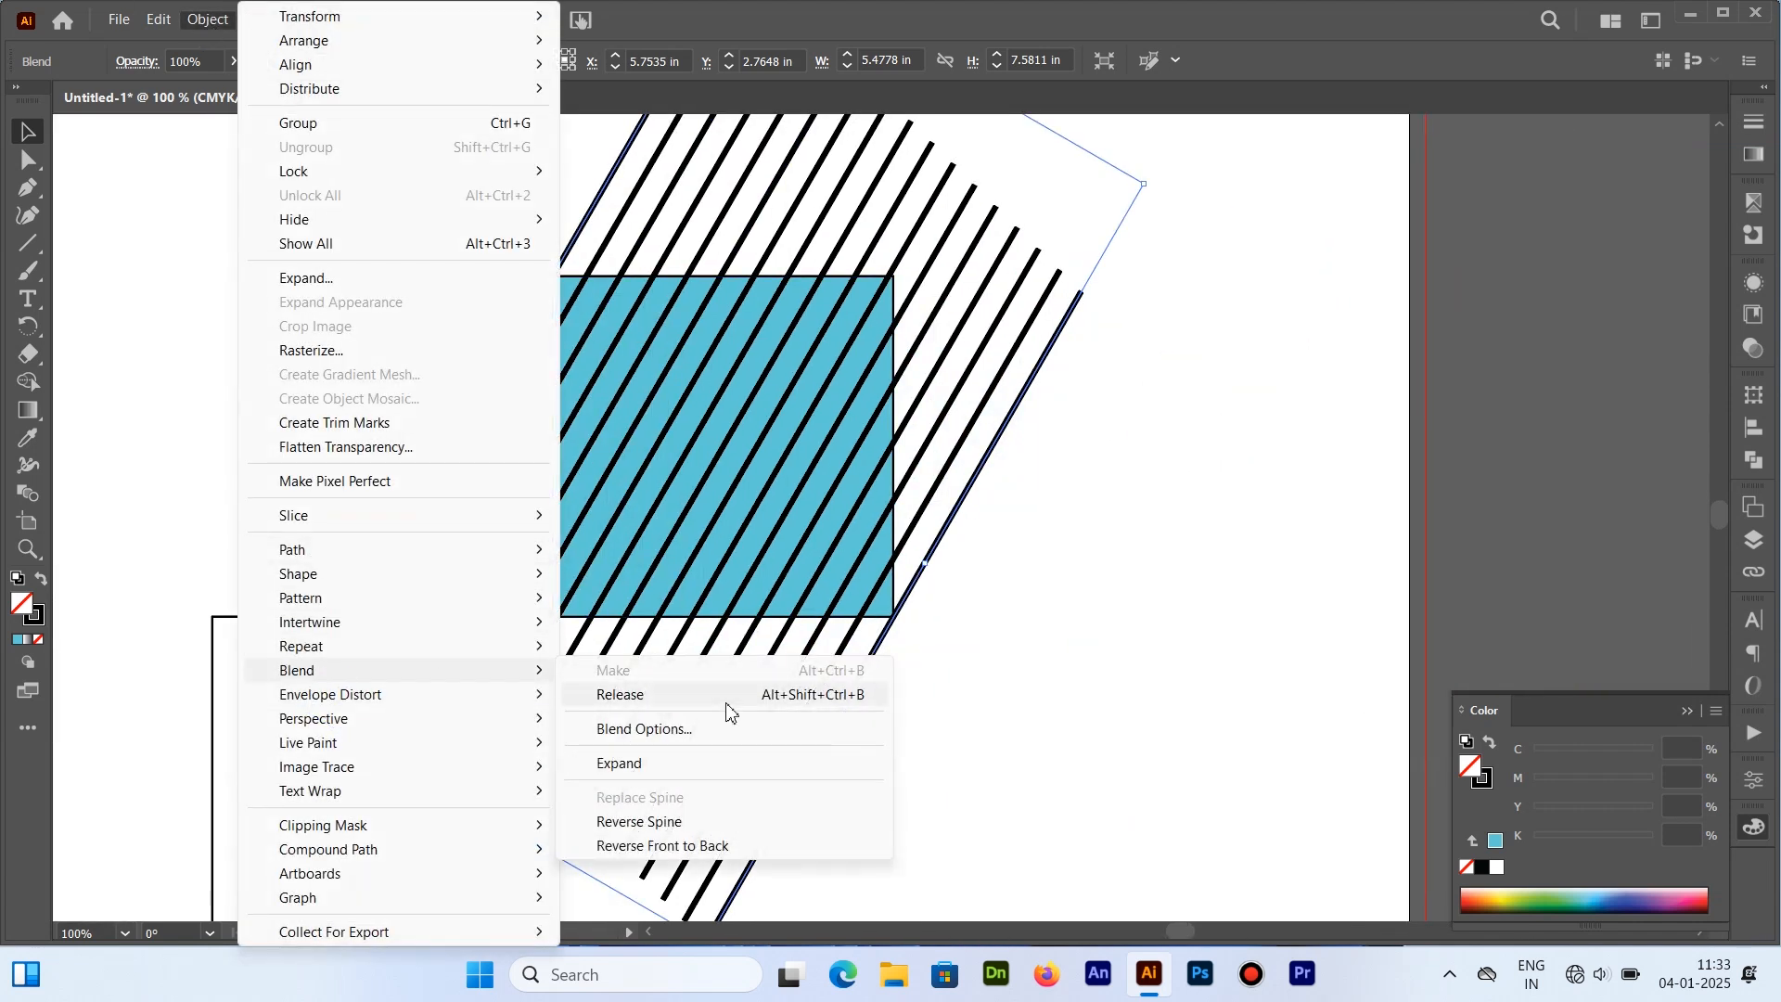
click(663, 692)
right_click(828, 371)
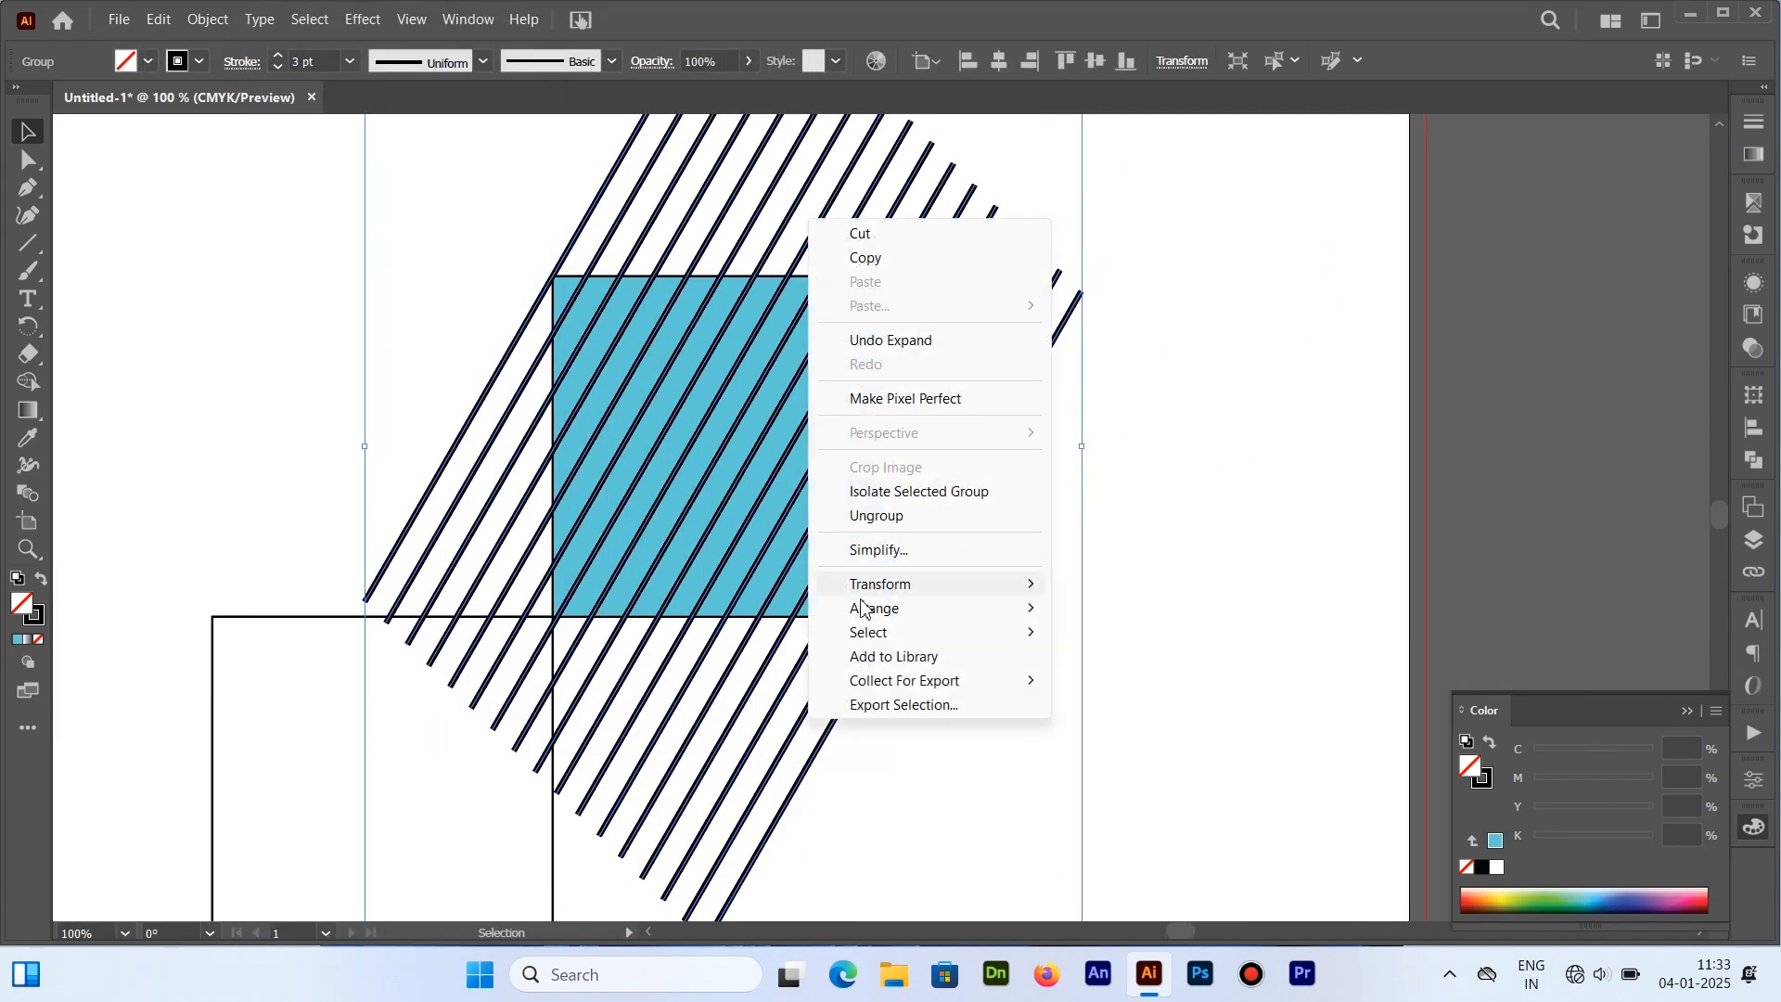
click(890, 515)
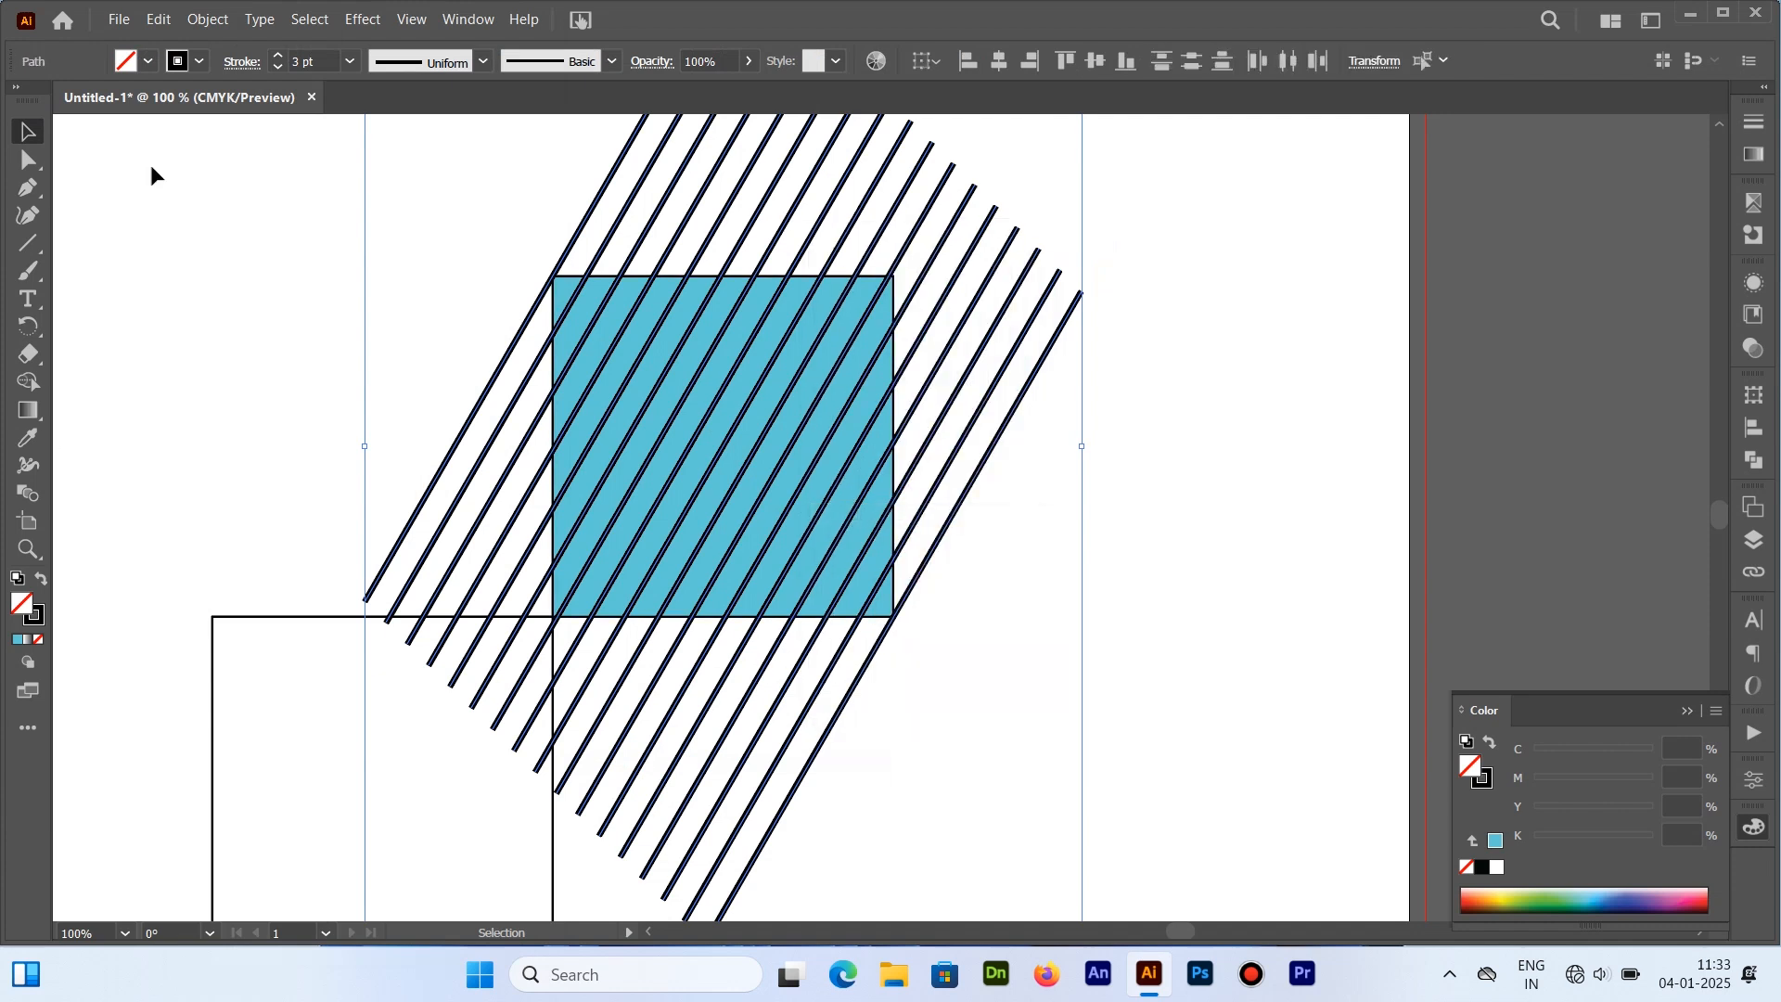
click(443, 248)
Select every object with the same fill color as the blue square
click(27, 160)
click(554, 288)
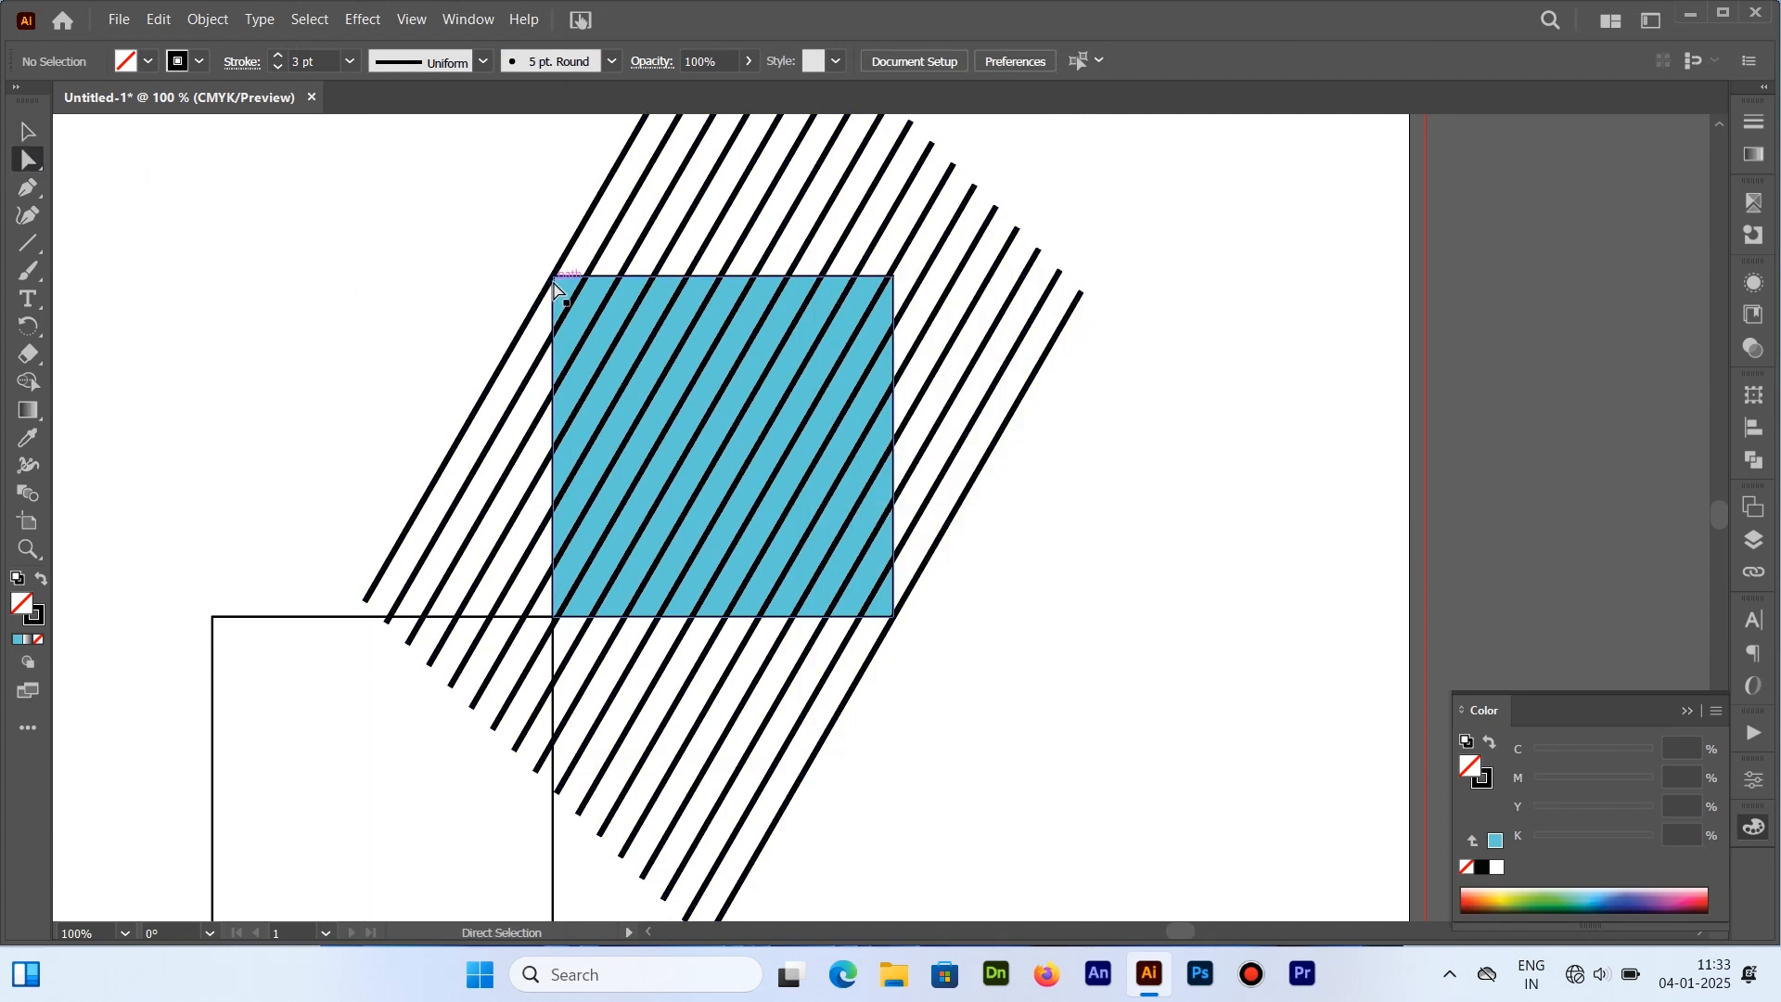
click(309, 20)
mouse_move(345, 234)
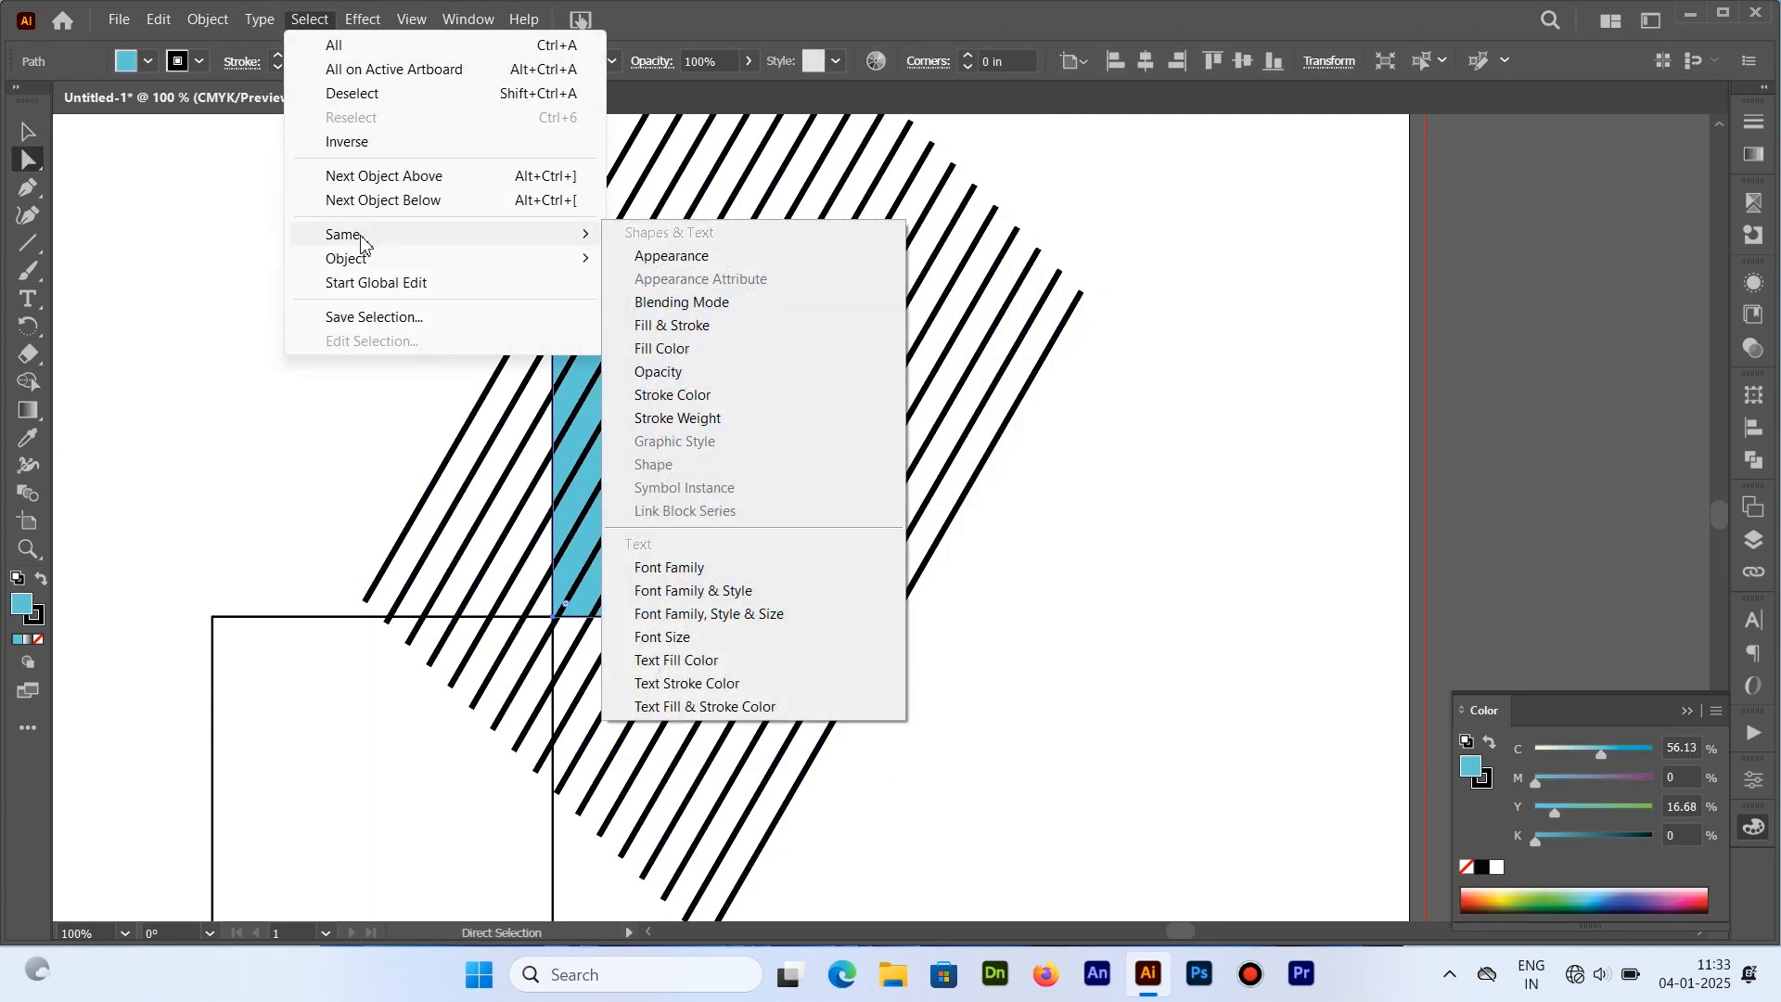
click(656, 349)
click(28, 131)
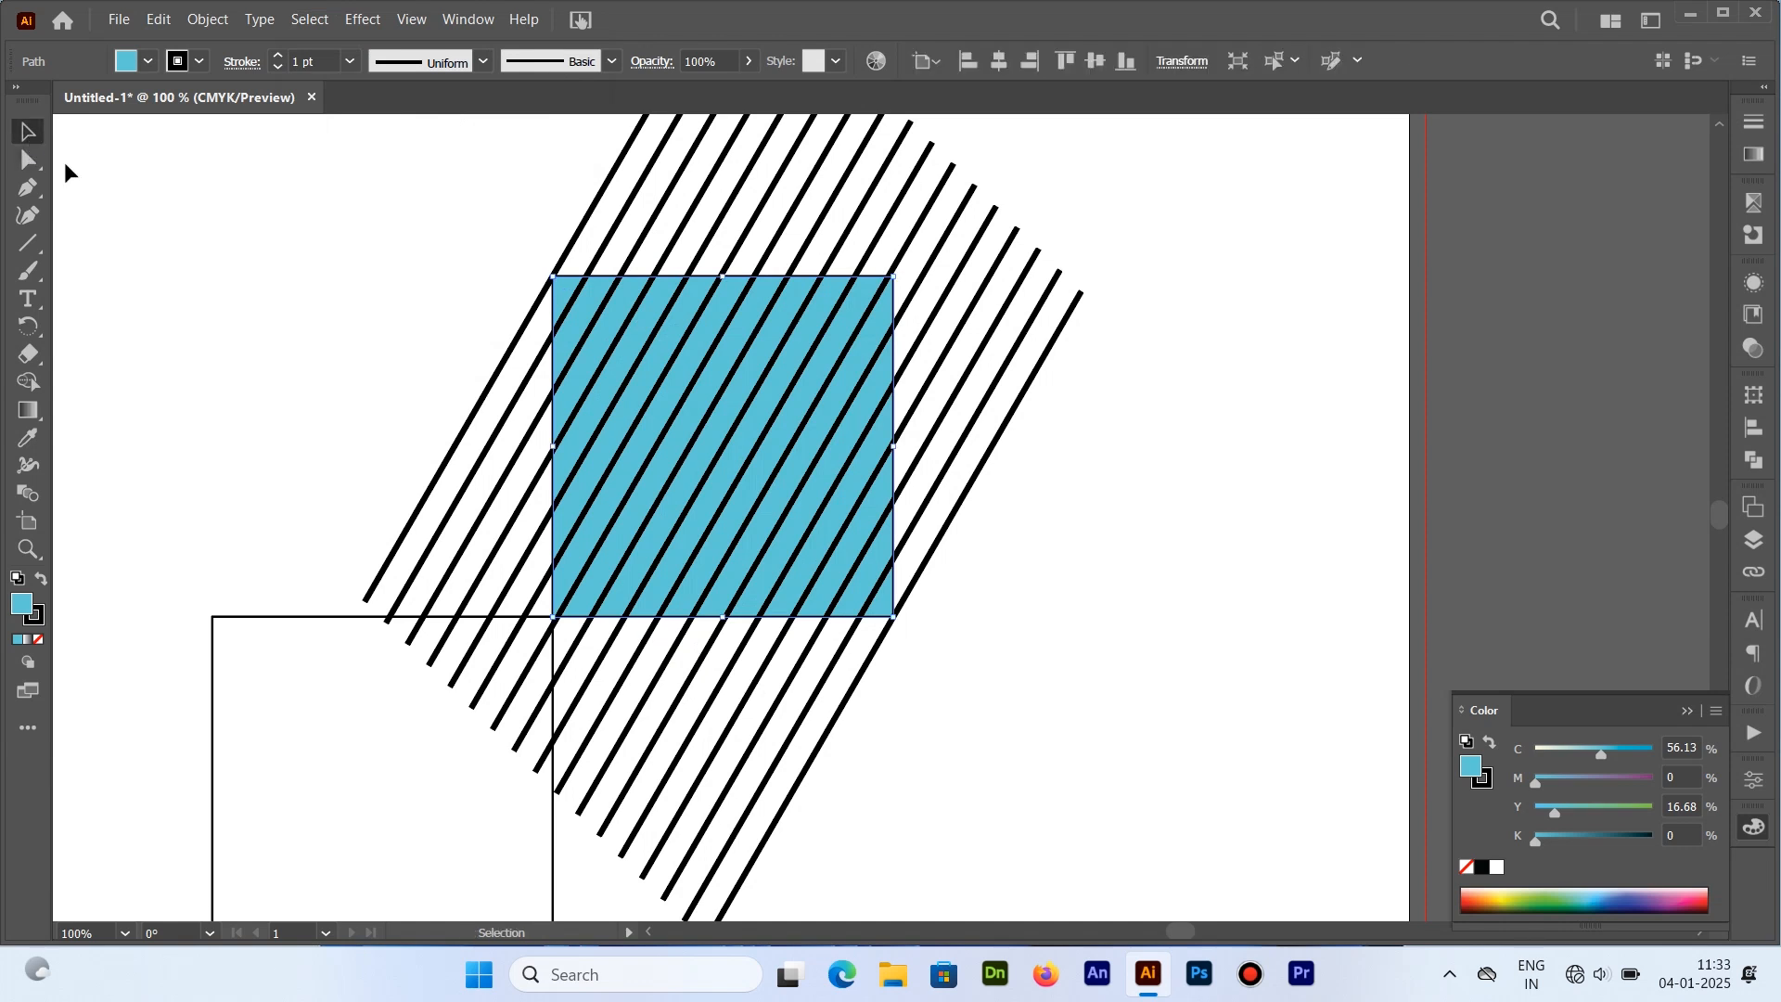
Select the blue square together with all the diagonal lines and apply the Divide pathfinder
click(427, 513)
click(427, 513)
click(452, 521)
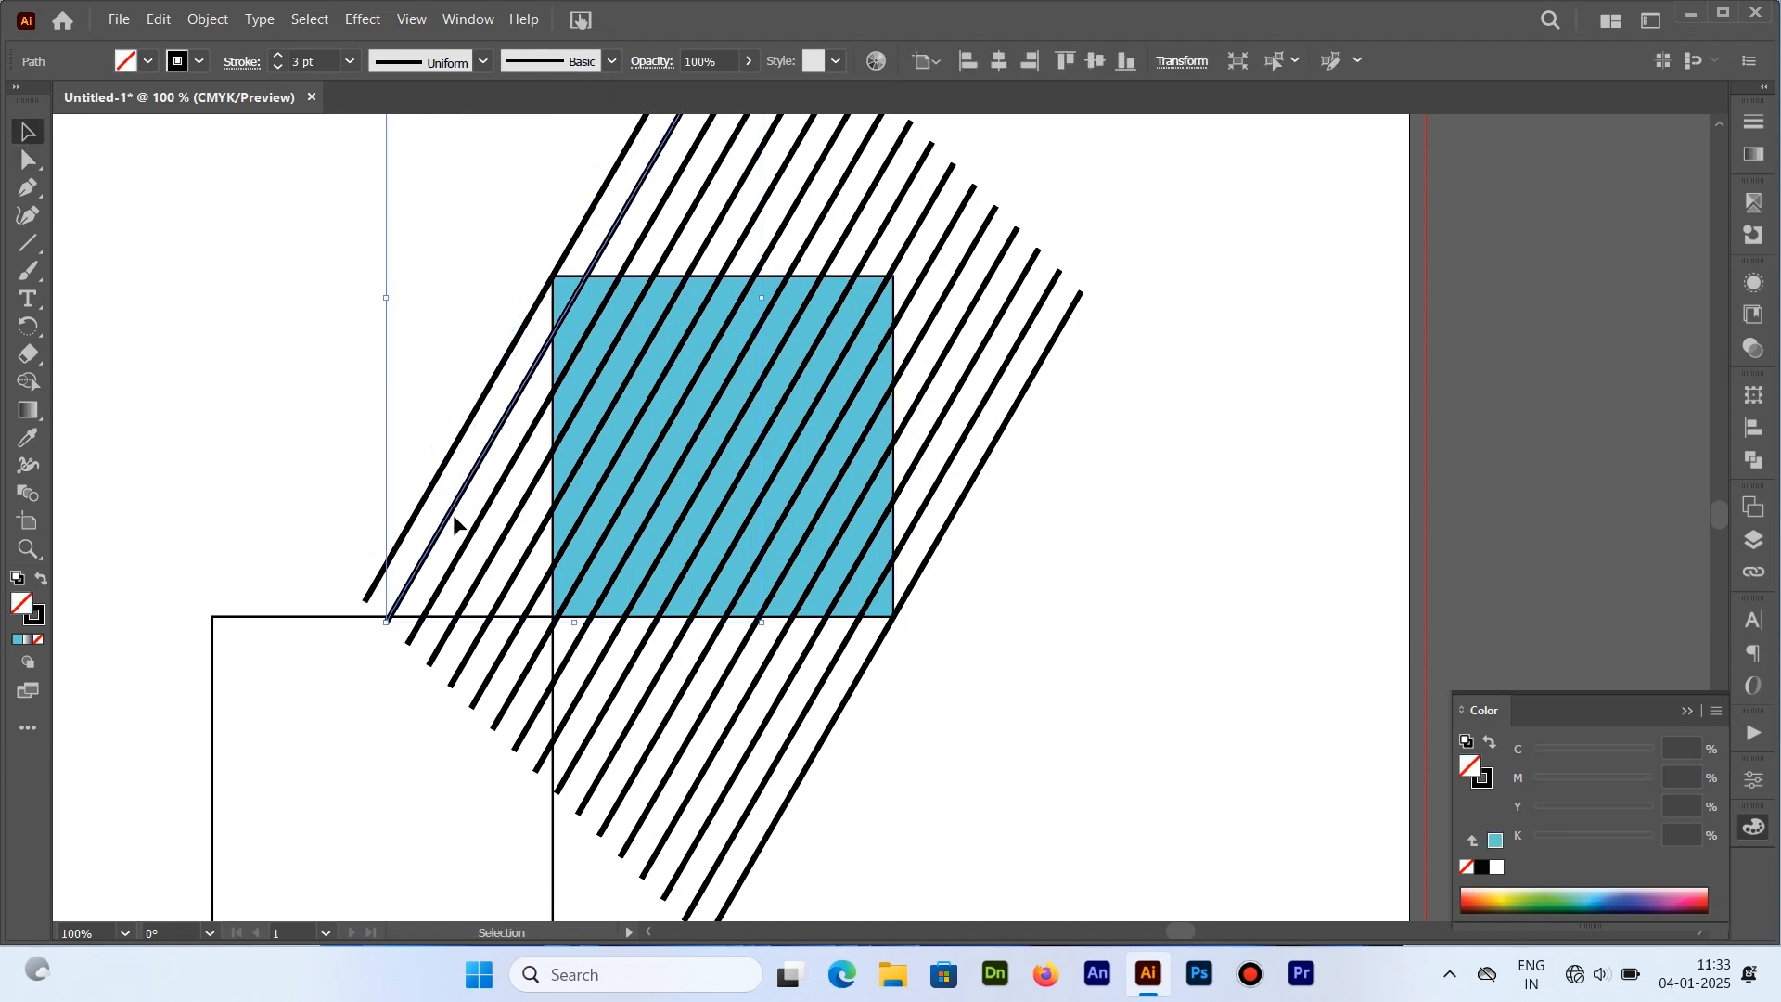
drag(279, 247, 1084, 580)
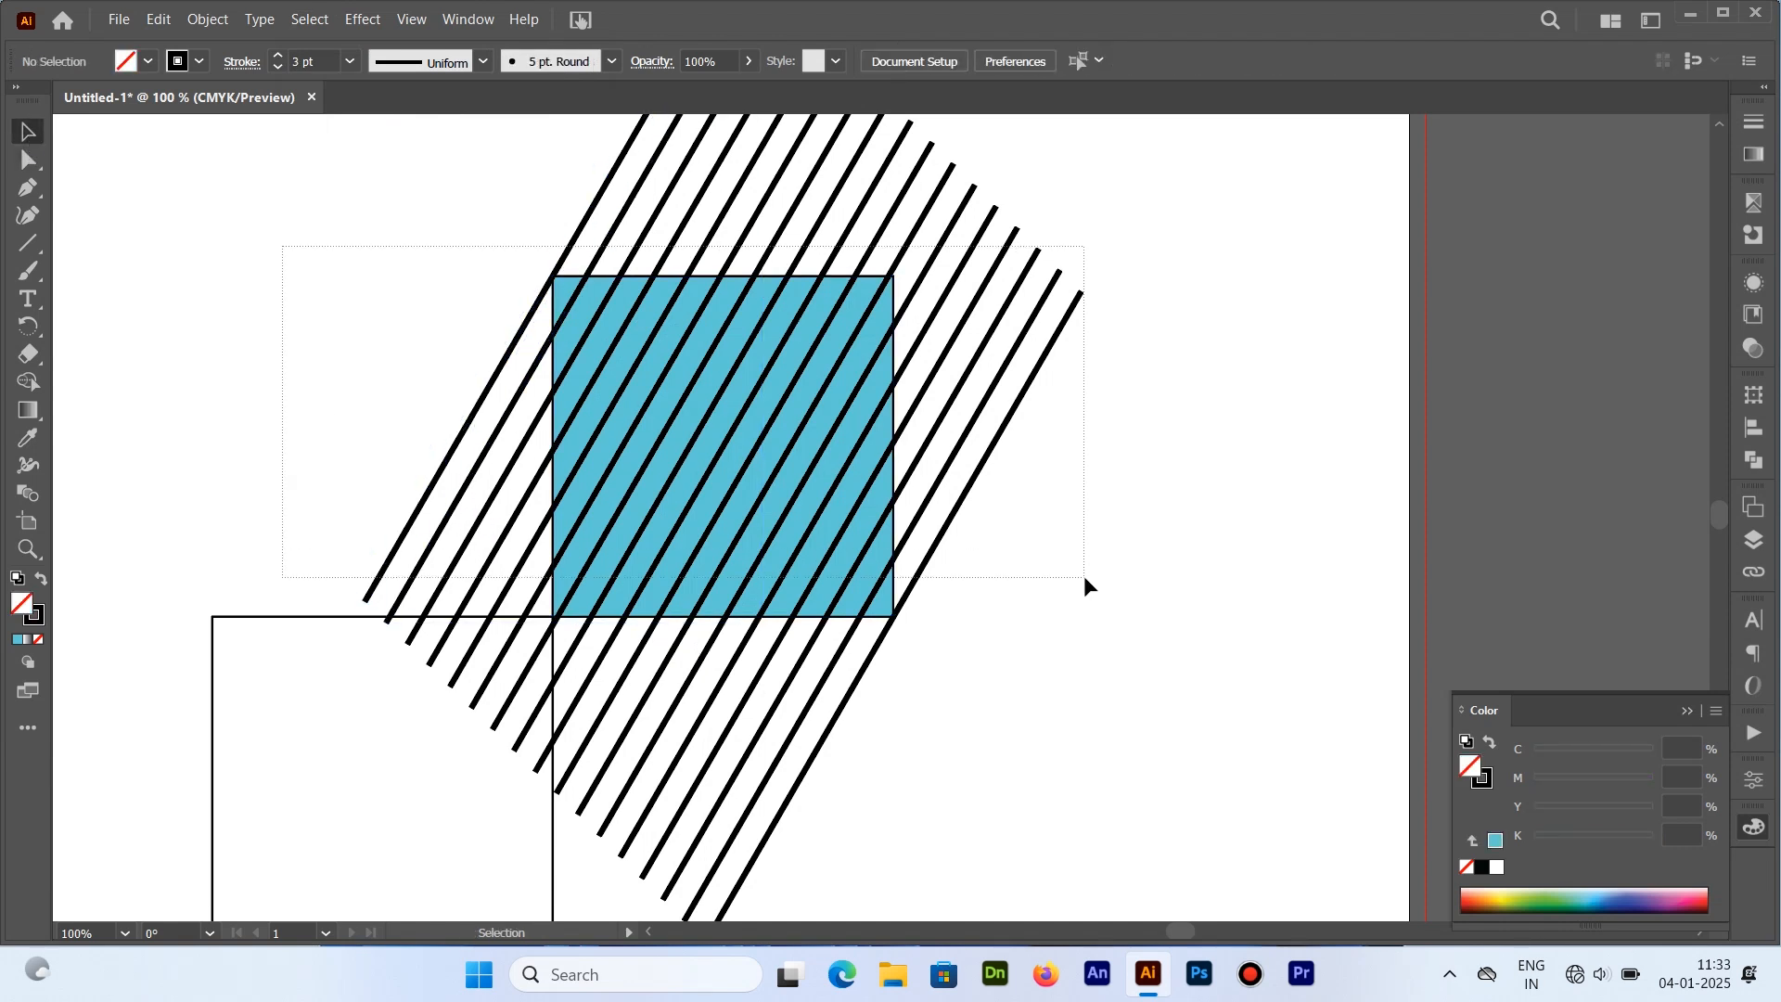
click(1753, 461)
click(1485, 507)
click(1127, 545)
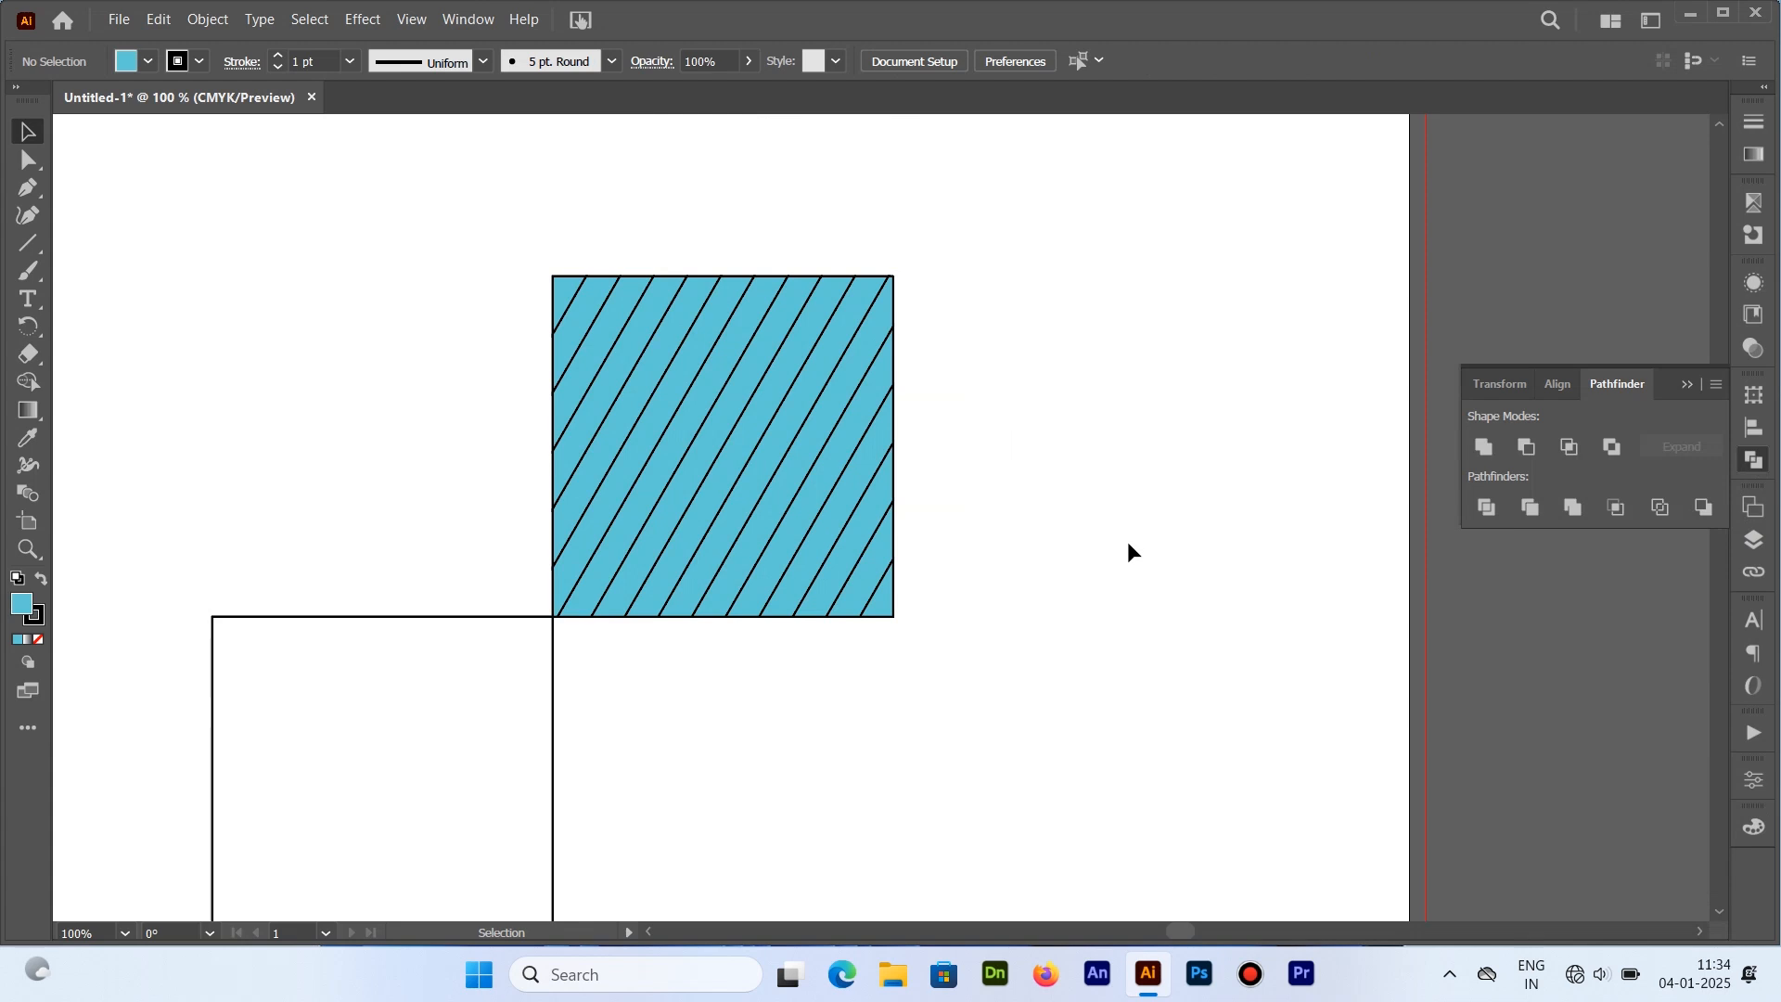
Change the fill of the divided striped square to green
click(554, 277)
click(582, 232)
click(867, 615)
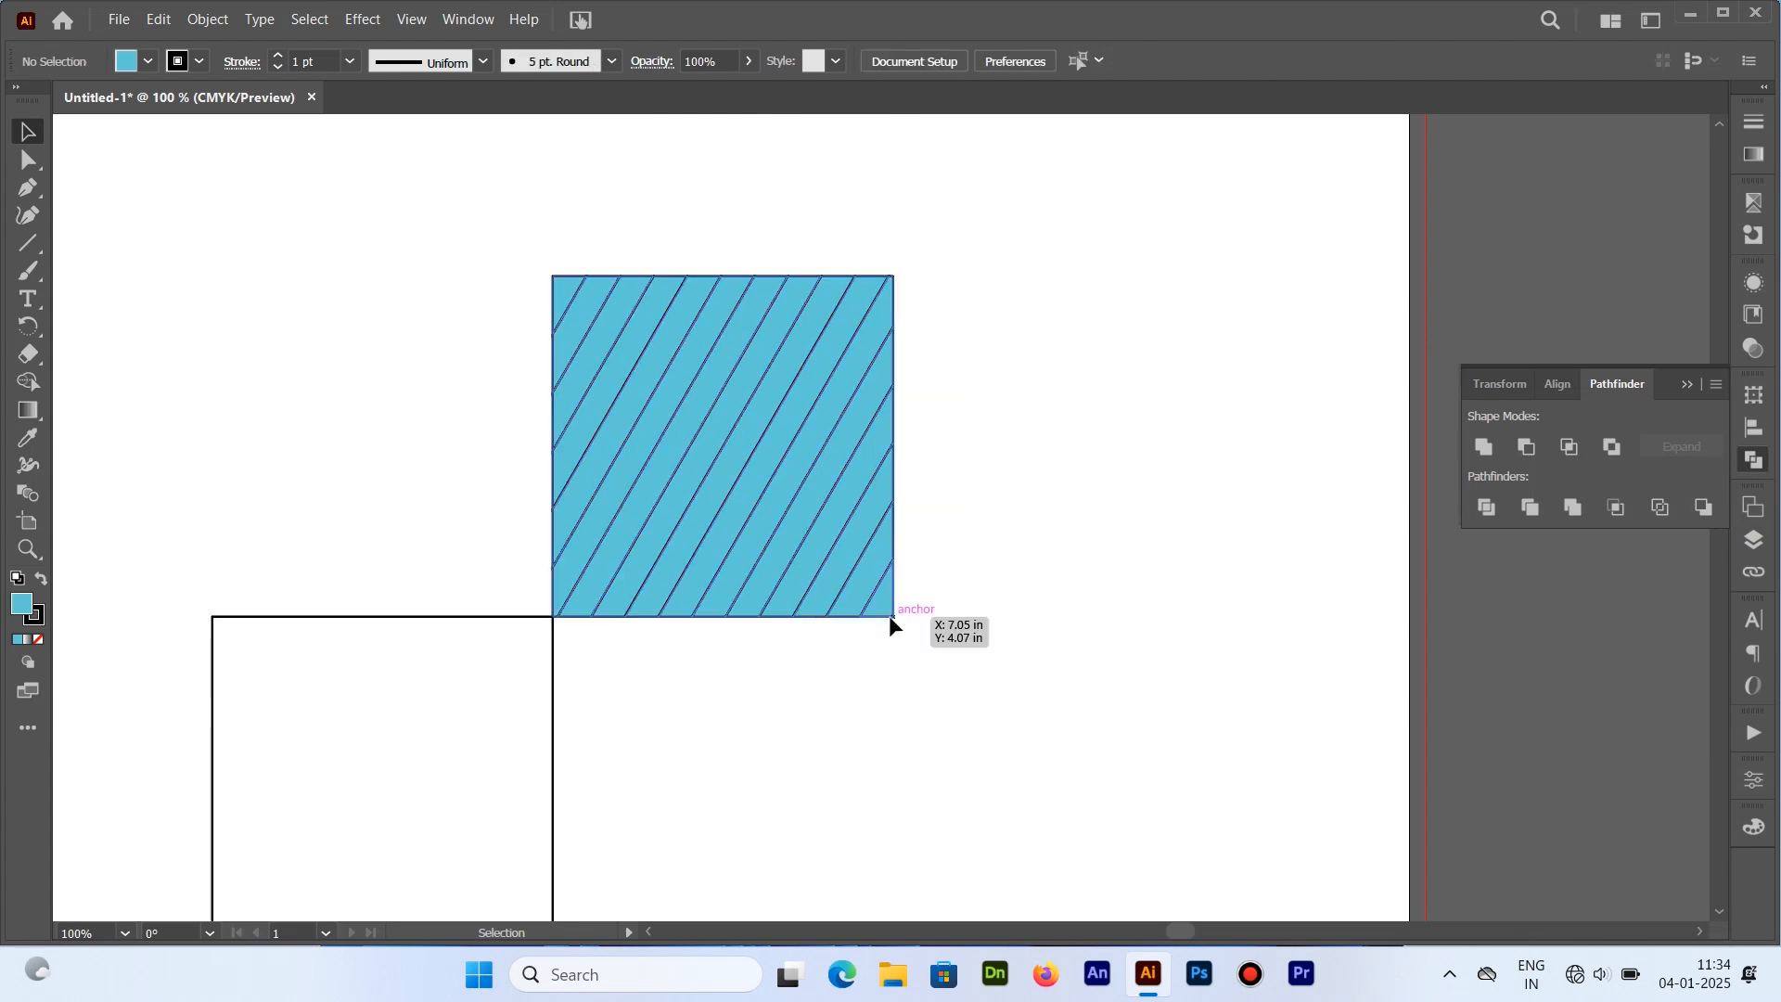
double_click(26, 606)
drag(1295, 399, 1279, 484)
click(1512, 299)
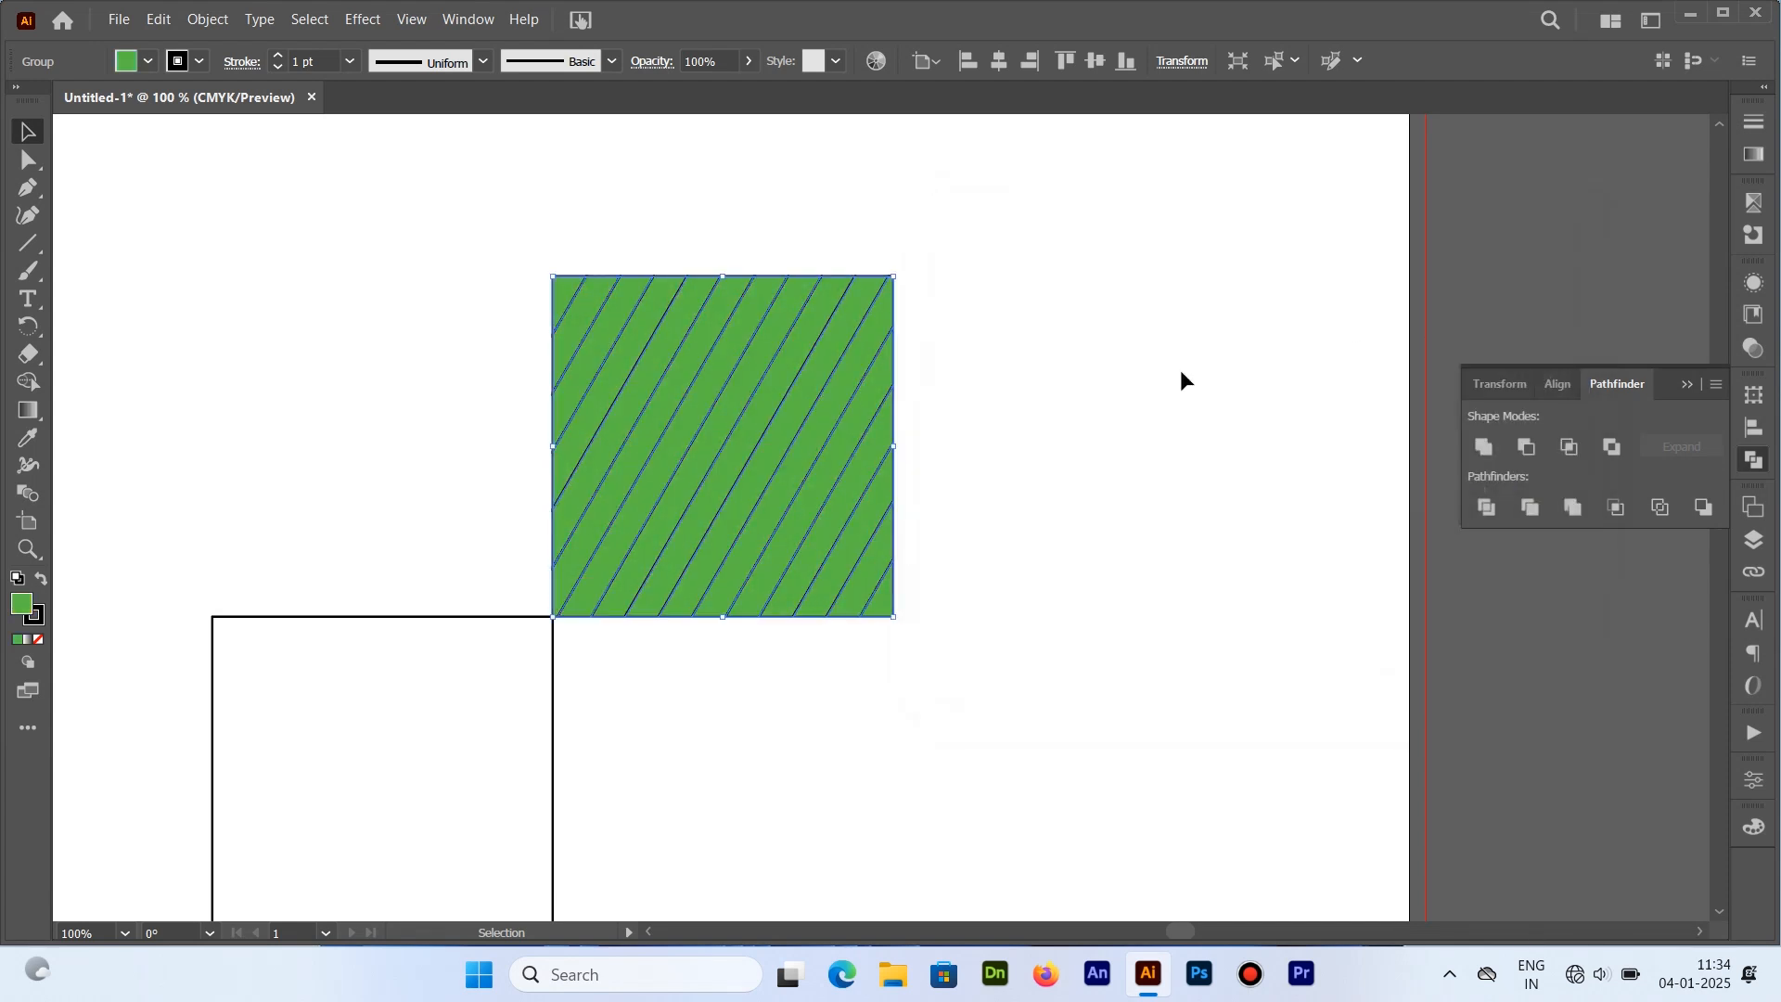
click(1078, 427)
Replace the empty lower-left square with a duplicate of the green striped square
key(ctrl+minus)
drag(972, 603, 1021, 470)
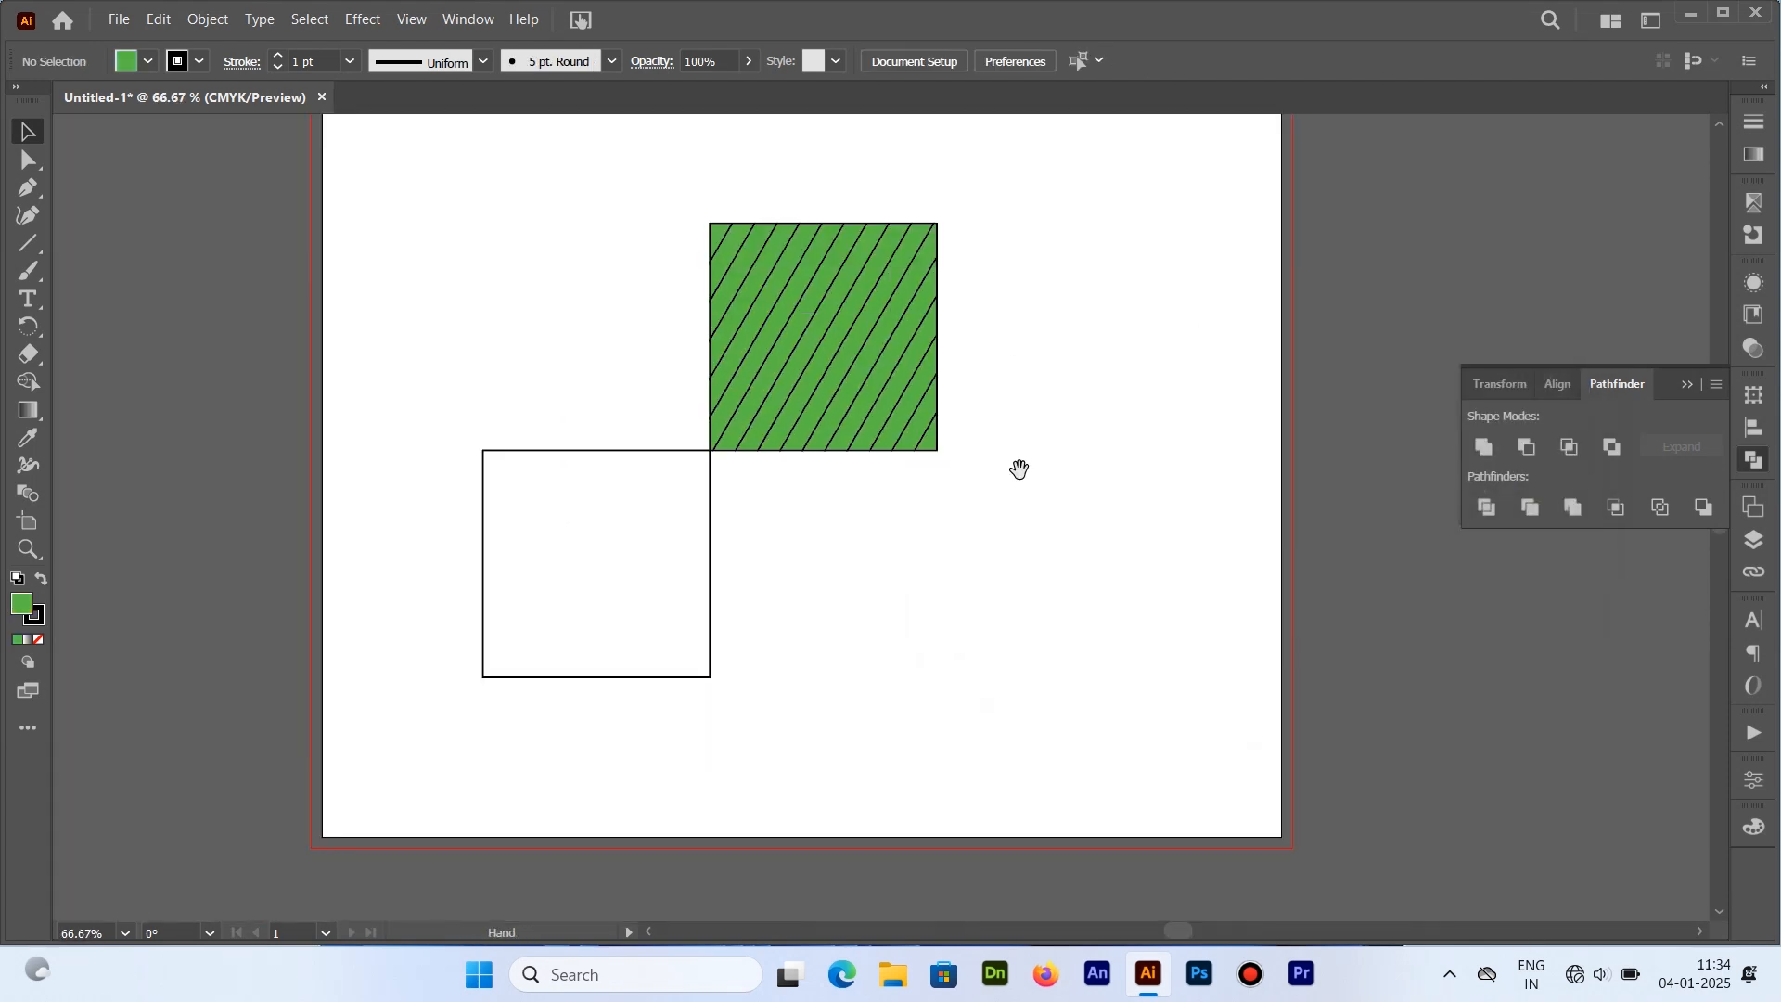
click(710, 519)
key(Delete)
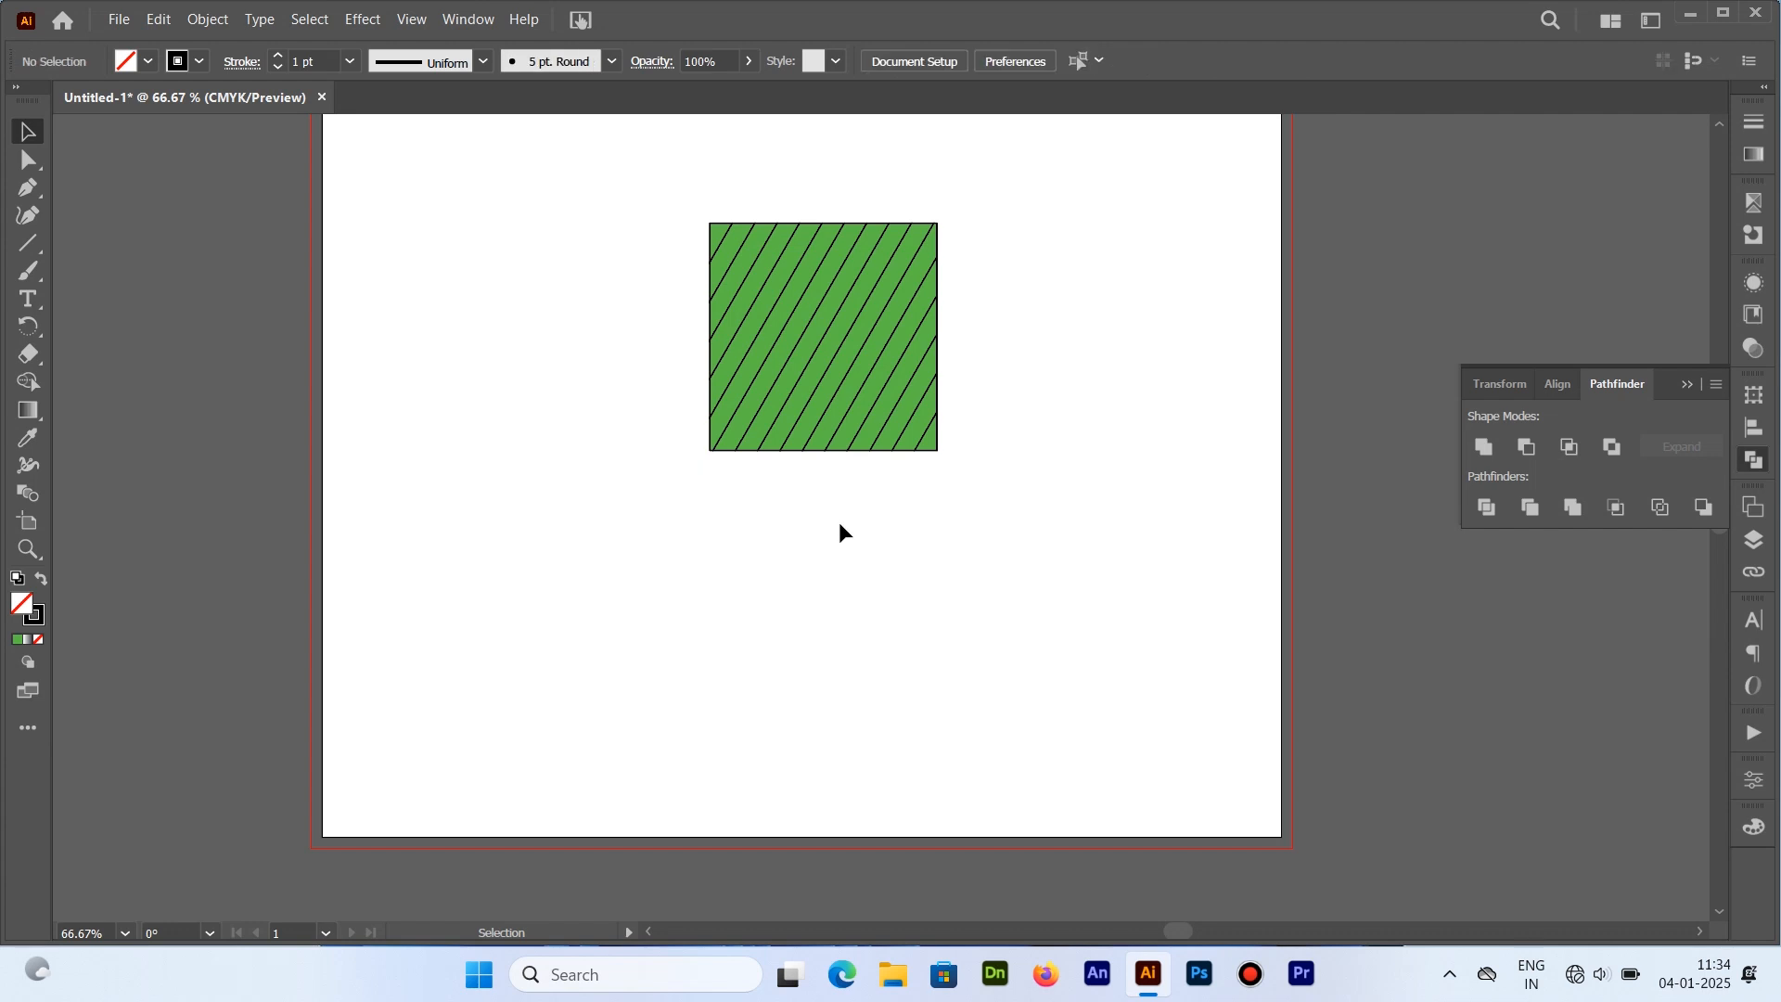
click(740, 445)
drag(803, 417, 535, 664)
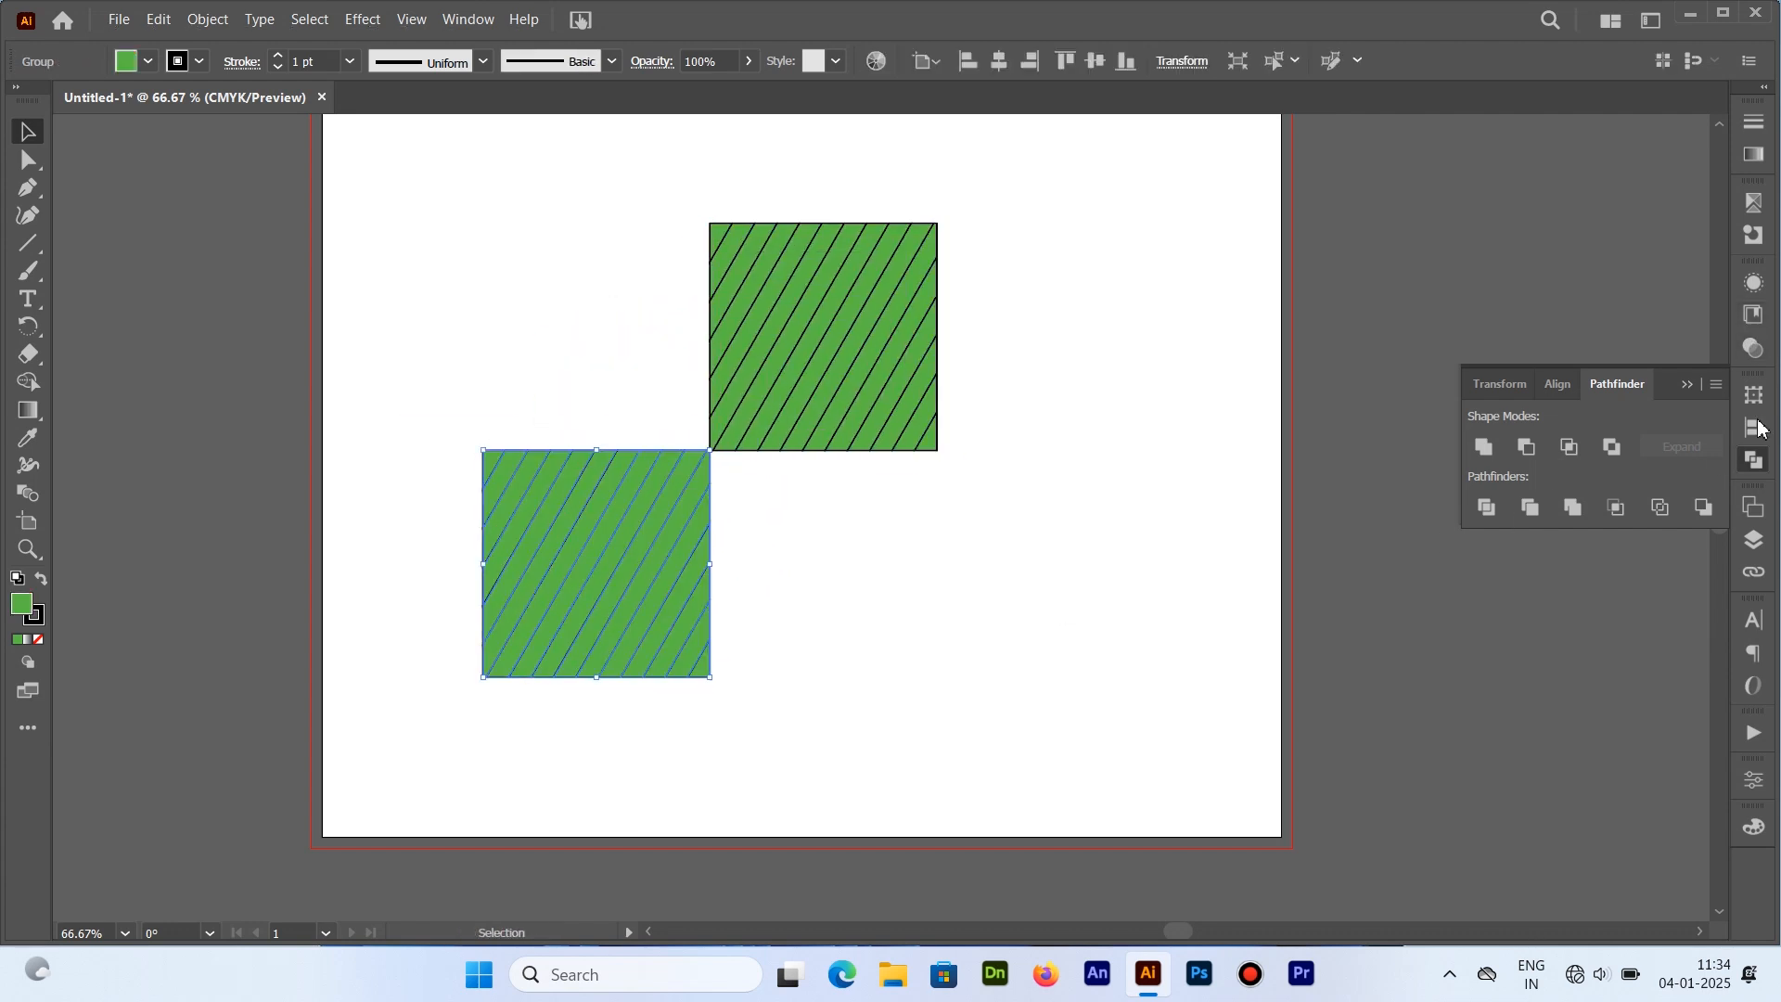
Show the two hidden black squares to complete the two-by-two checkerboard
click(1752, 544)
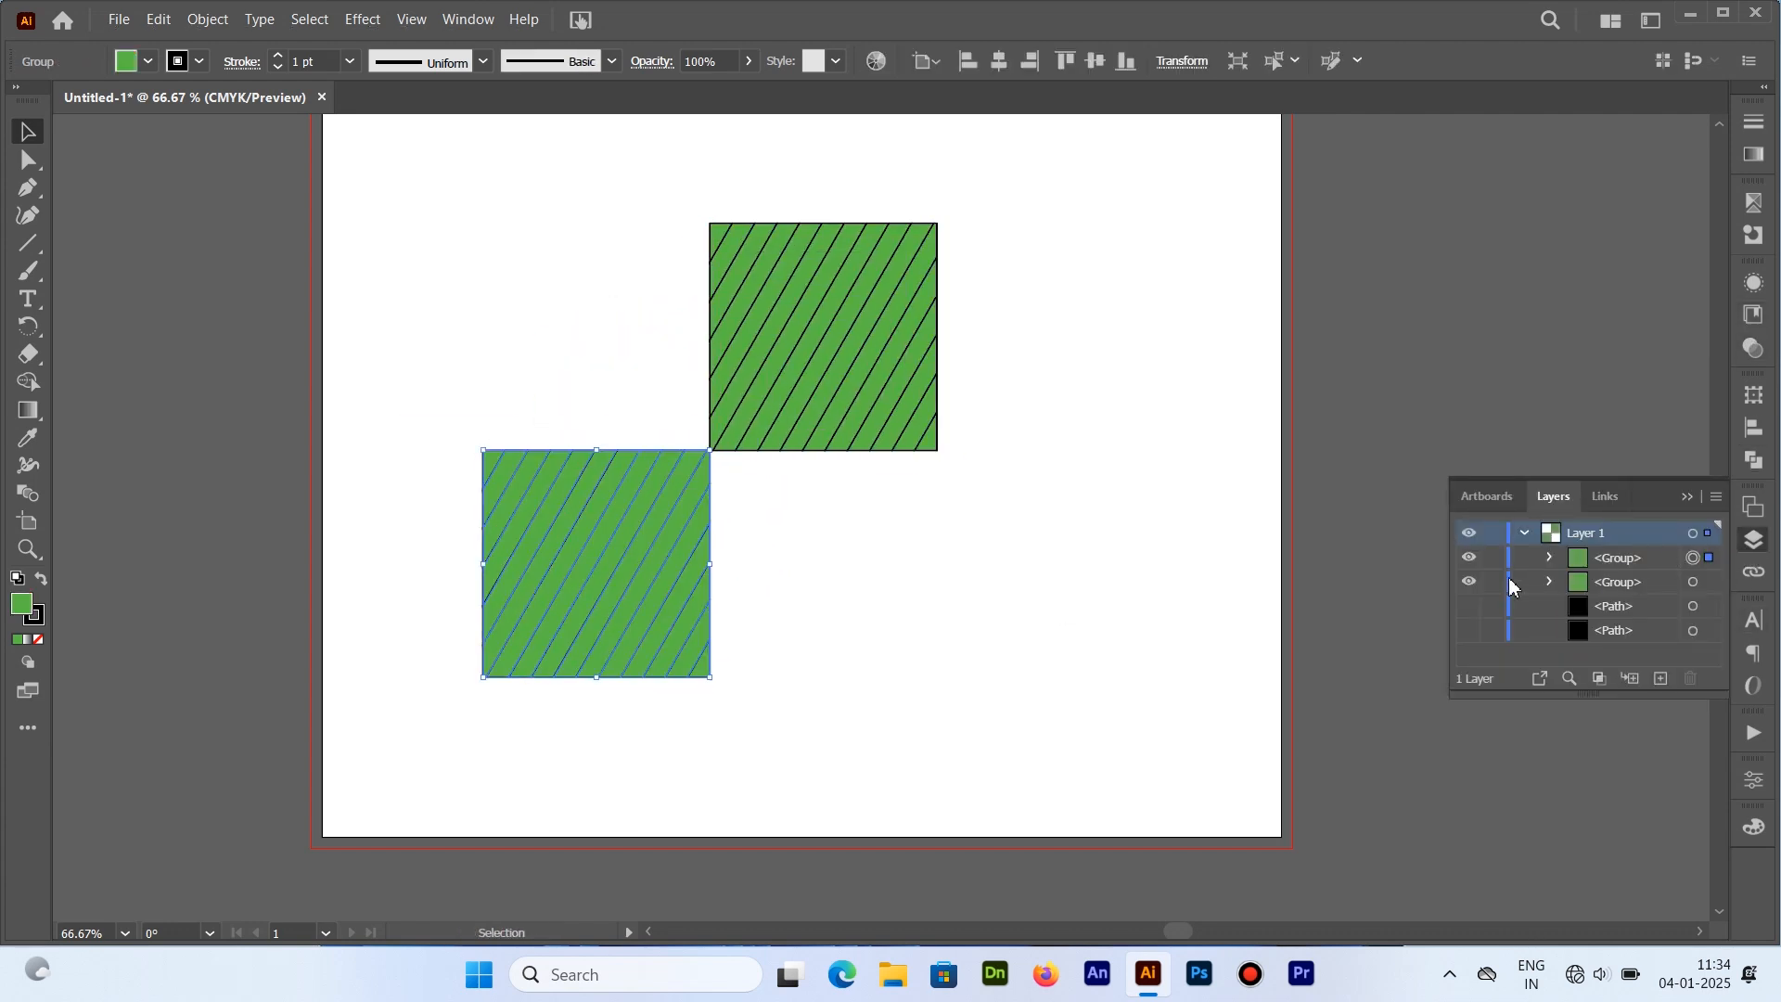
click(1469, 607)
click(1470, 630)
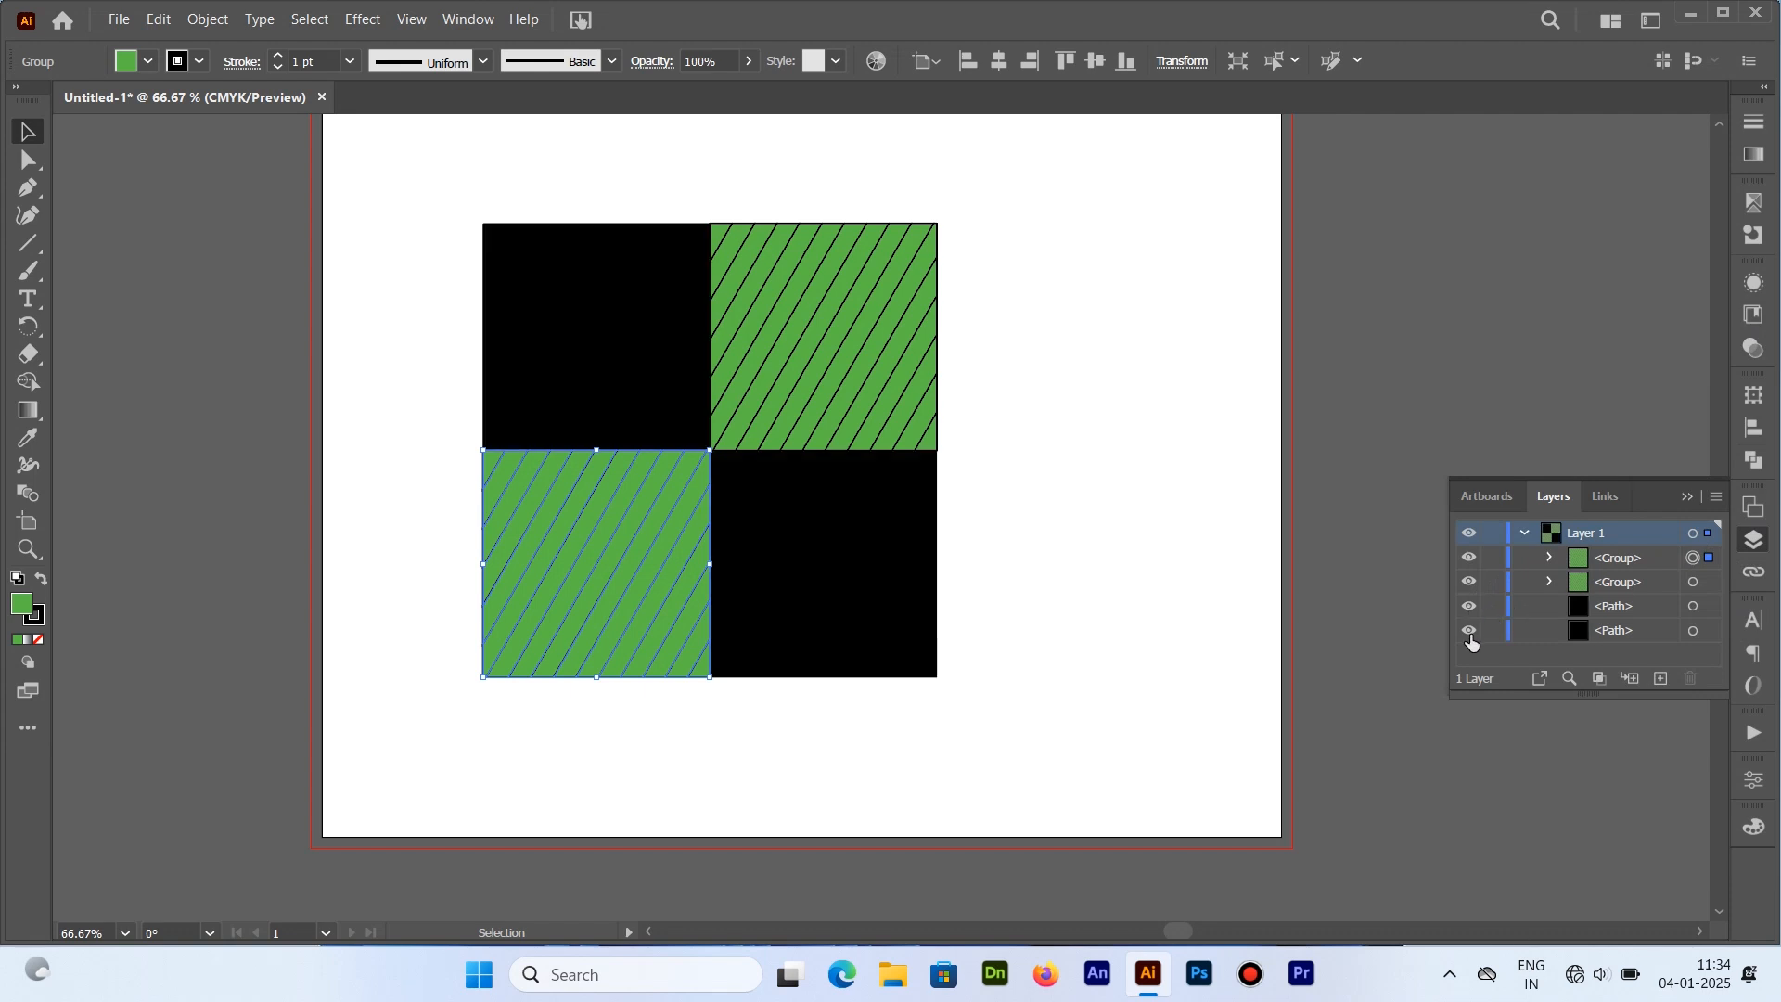
Select all four checkerboard squares and add them to the Swatches as a new pattern
drag(411, 188, 1135, 733)
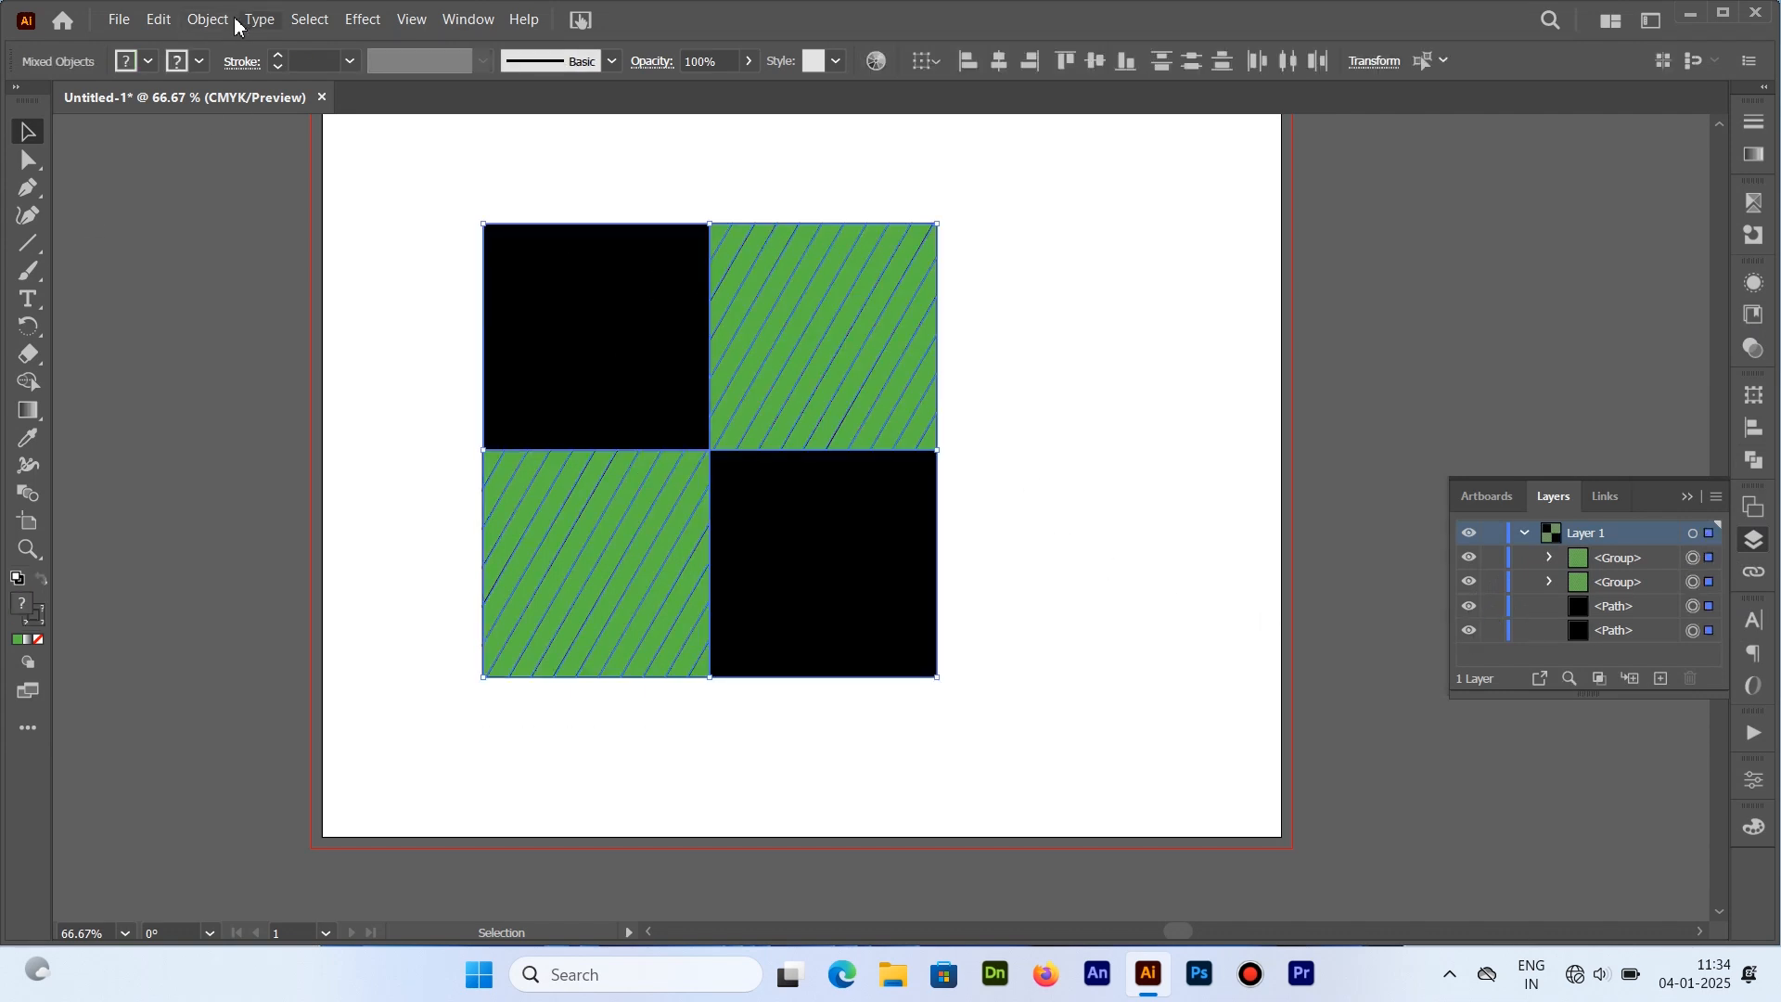
click(469, 19)
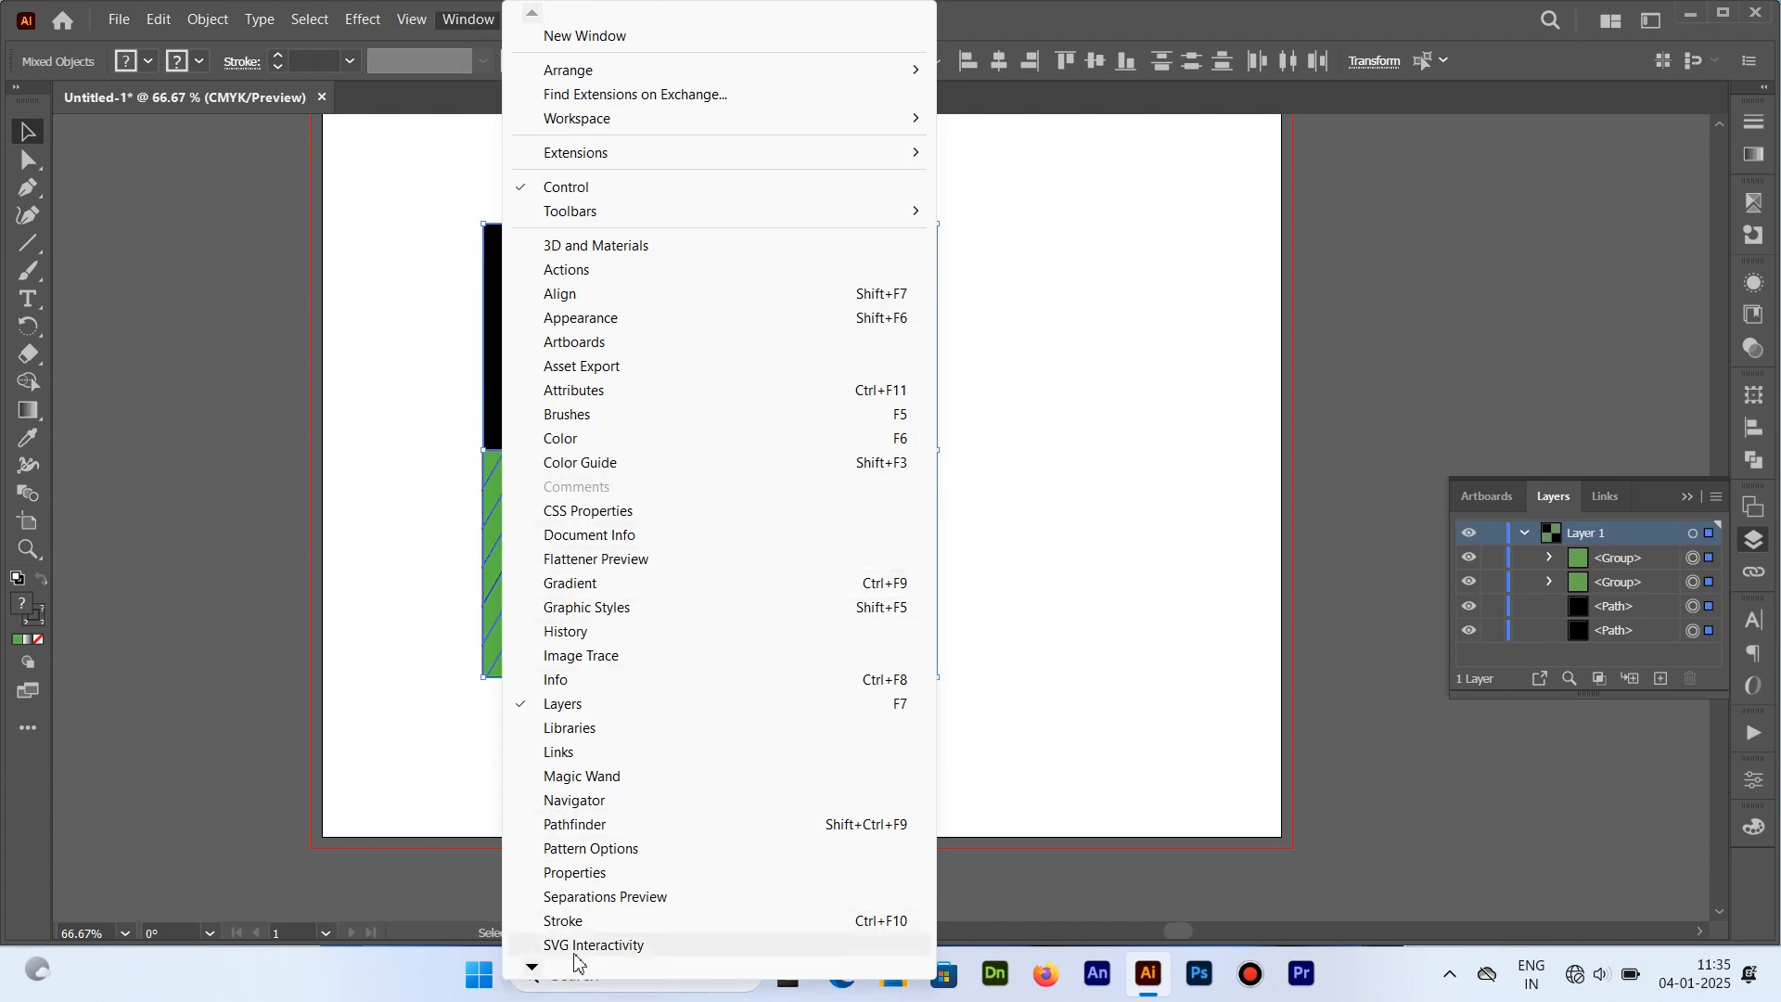
mouse_move(532, 965)
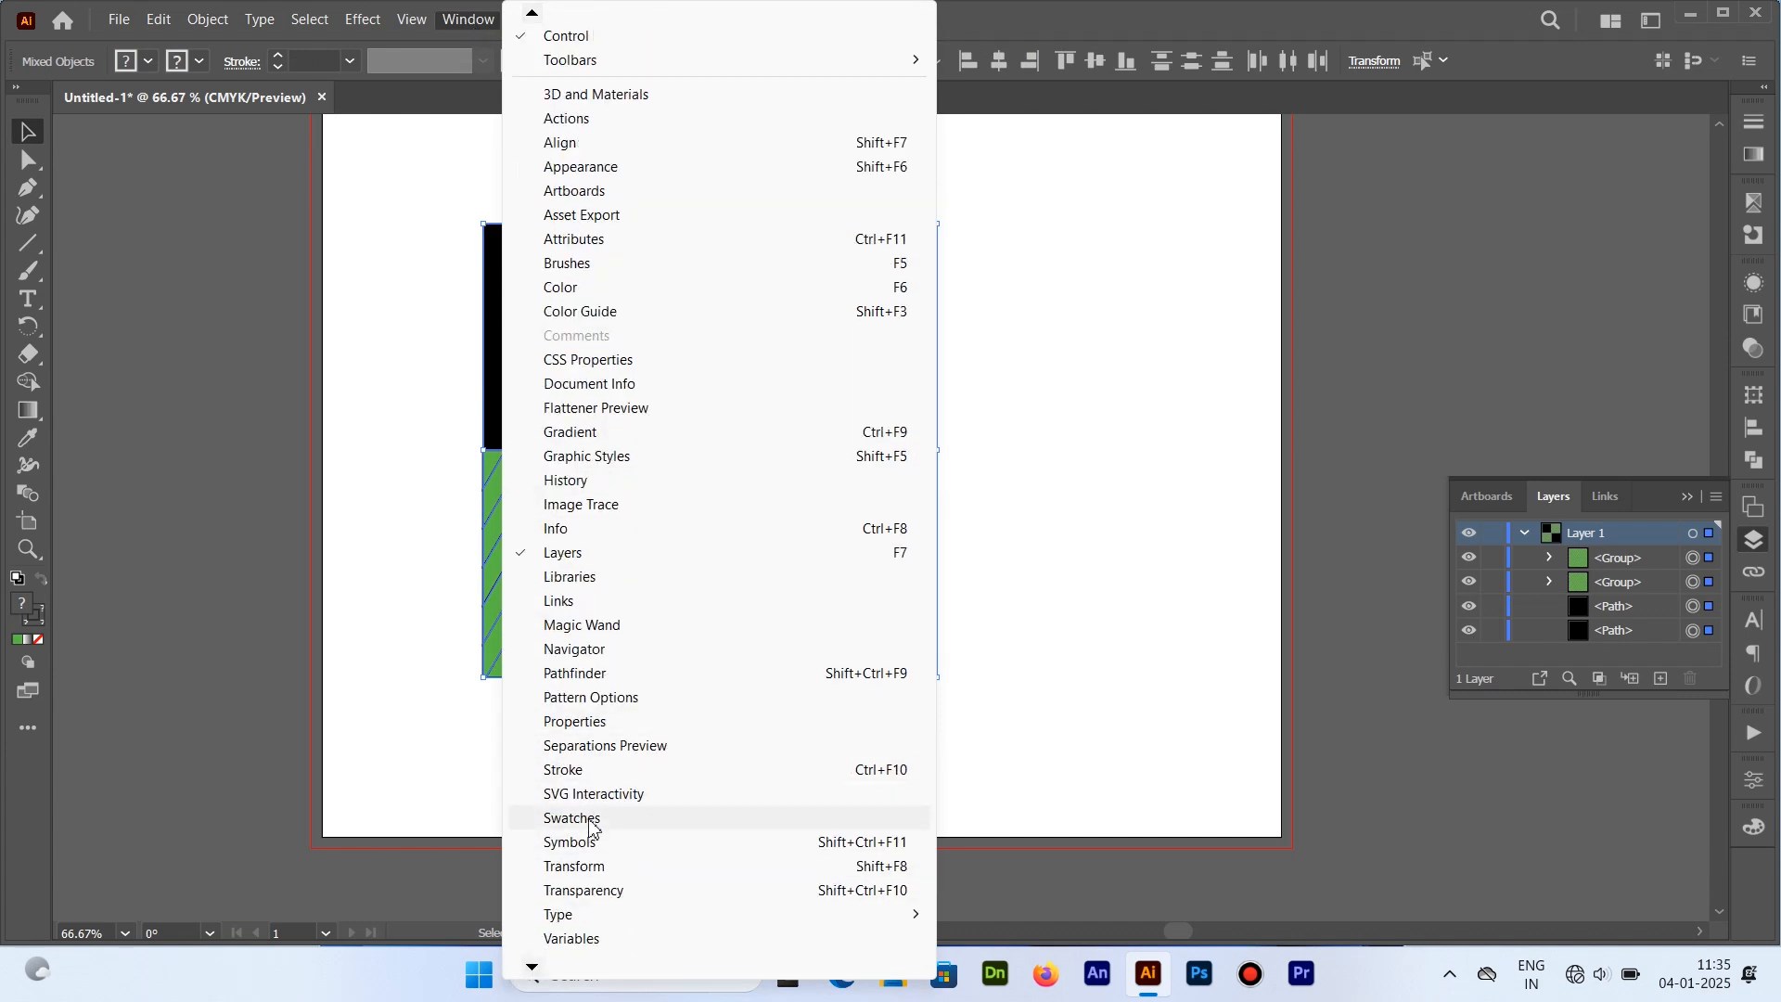
click(589, 818)
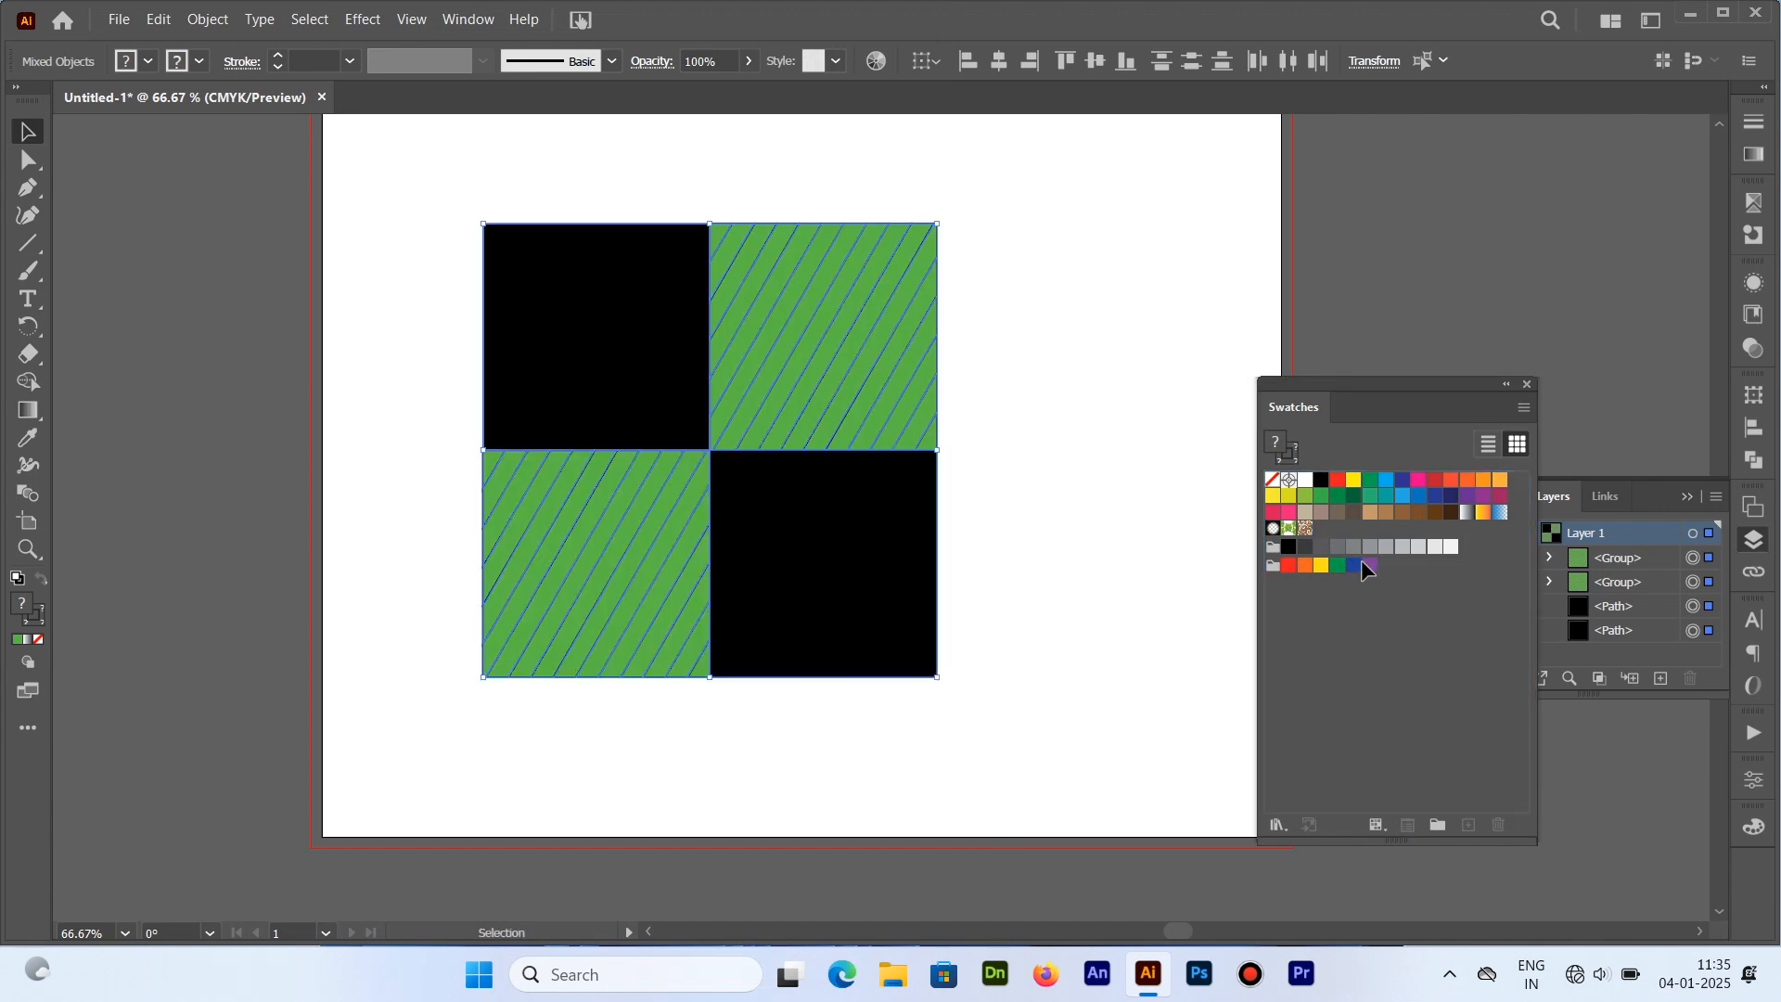
drag(631, 401, 1368, 668)
drag(1419, 412, 1559, 163)
Try deleting the four source squares, undo that deletion, and move them off the artboard to its left side
key(Delete)
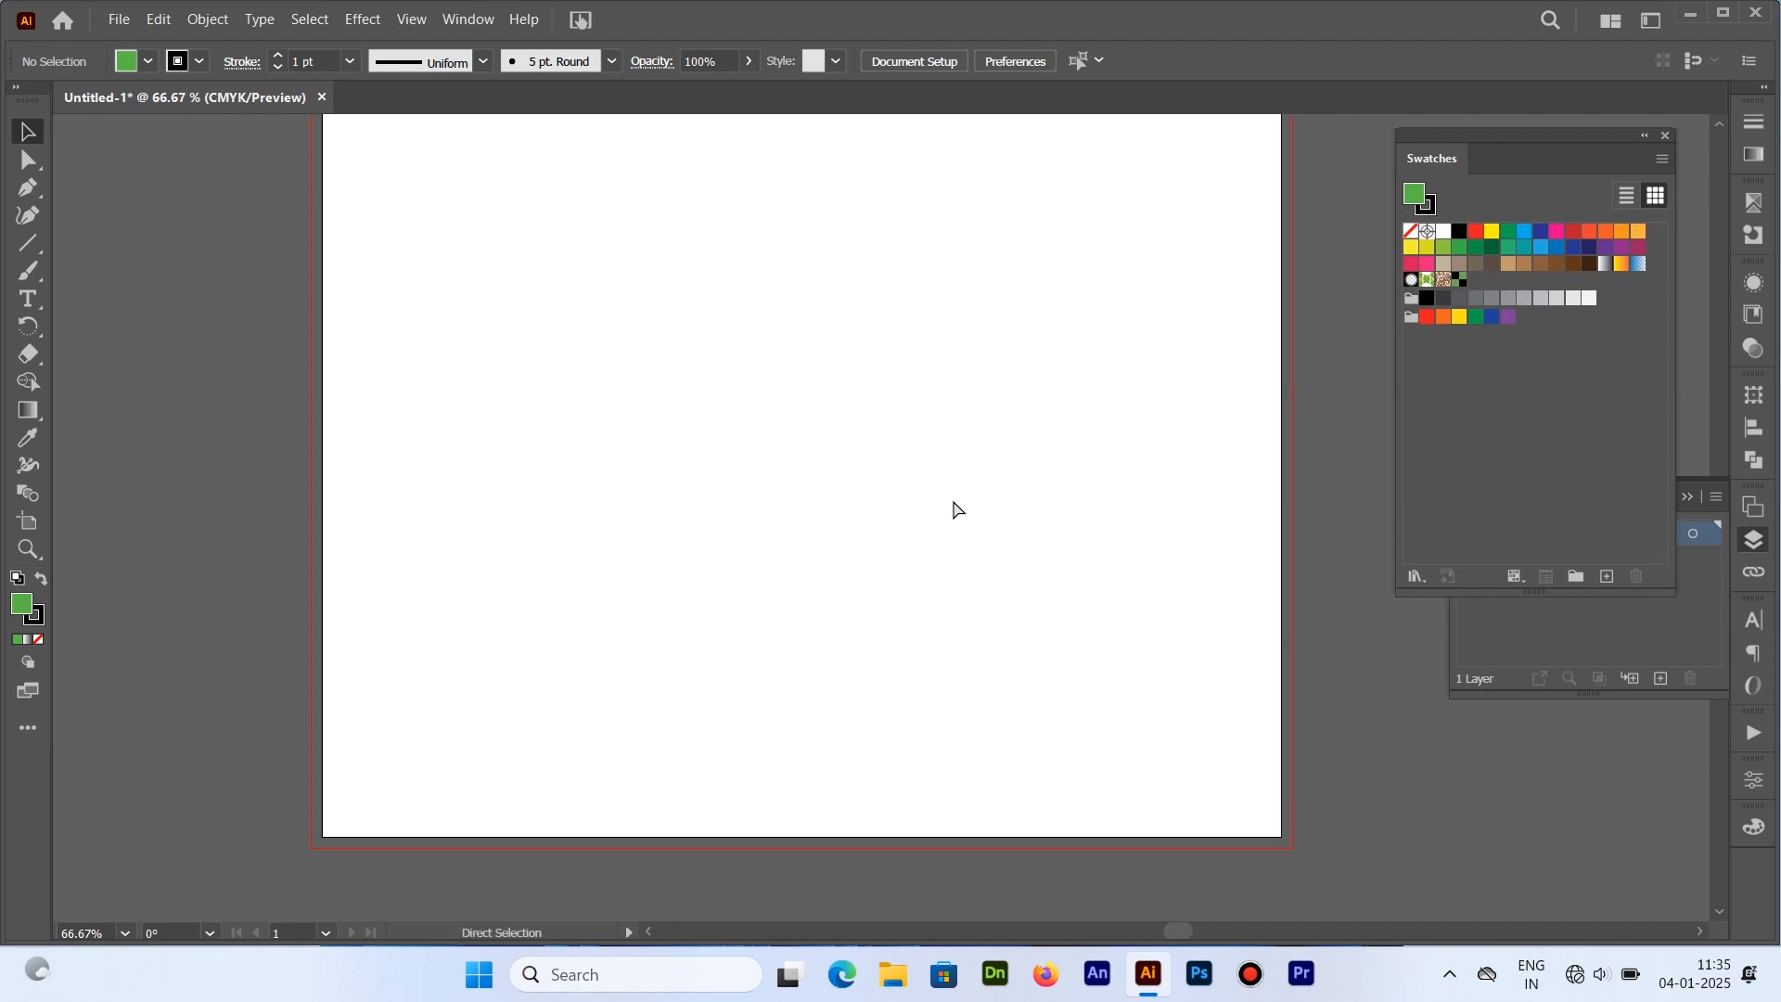
key(ctrl+z)
drag(834, 491, 79, 410)
drag(1061, 212, 1044, 275)
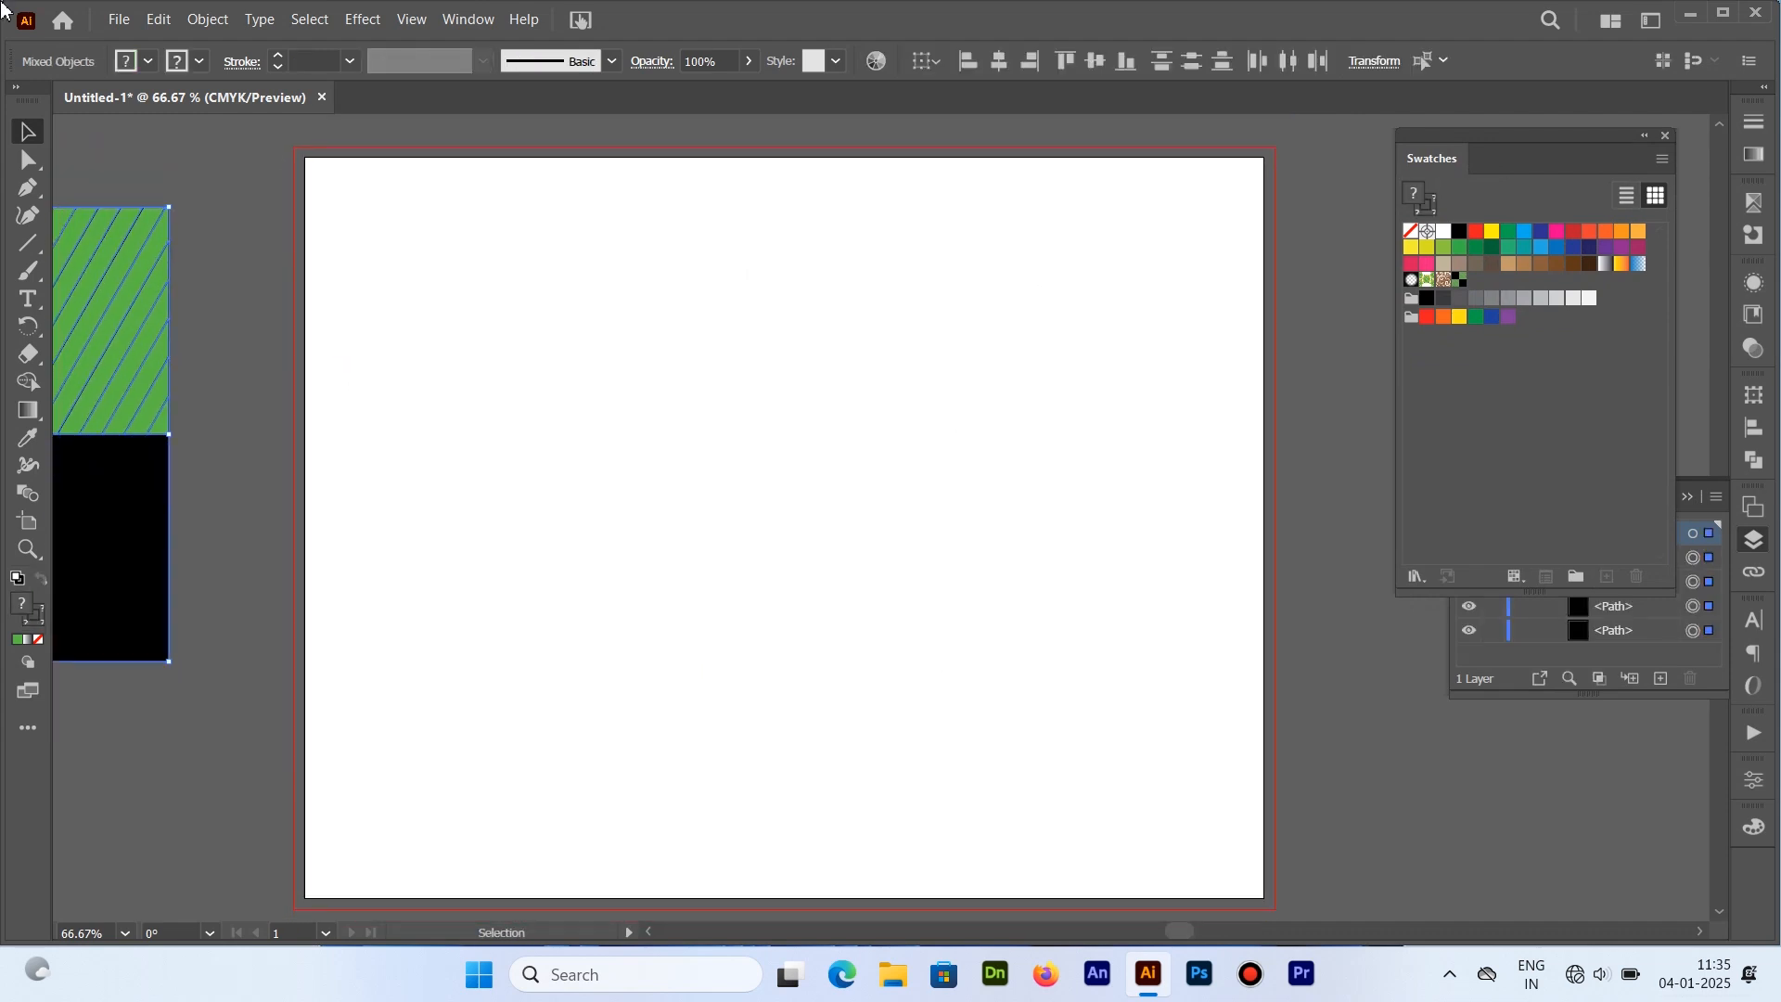
Draw a rectangle over the whole artboard out to the bleed and fill it with the new checkered pattern swatch
right_click(38, 243)
click(97, 246)
drag(289, 146, 1275, 915)
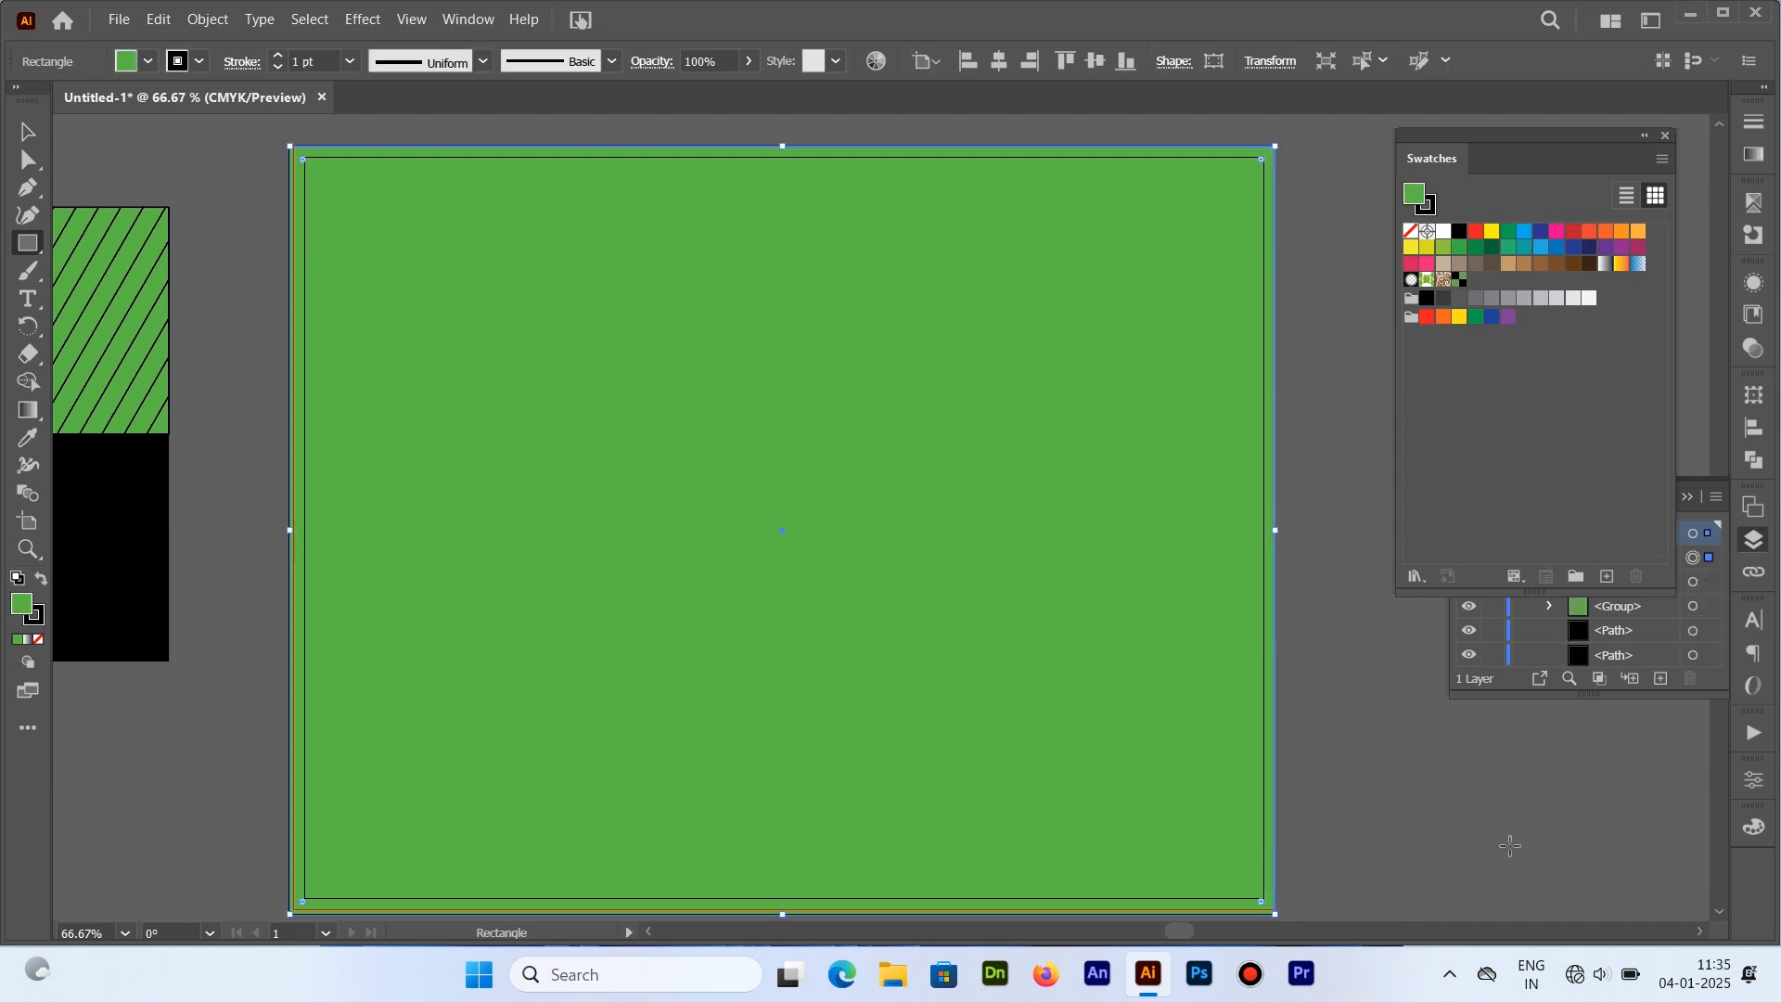
click(1459, 279)
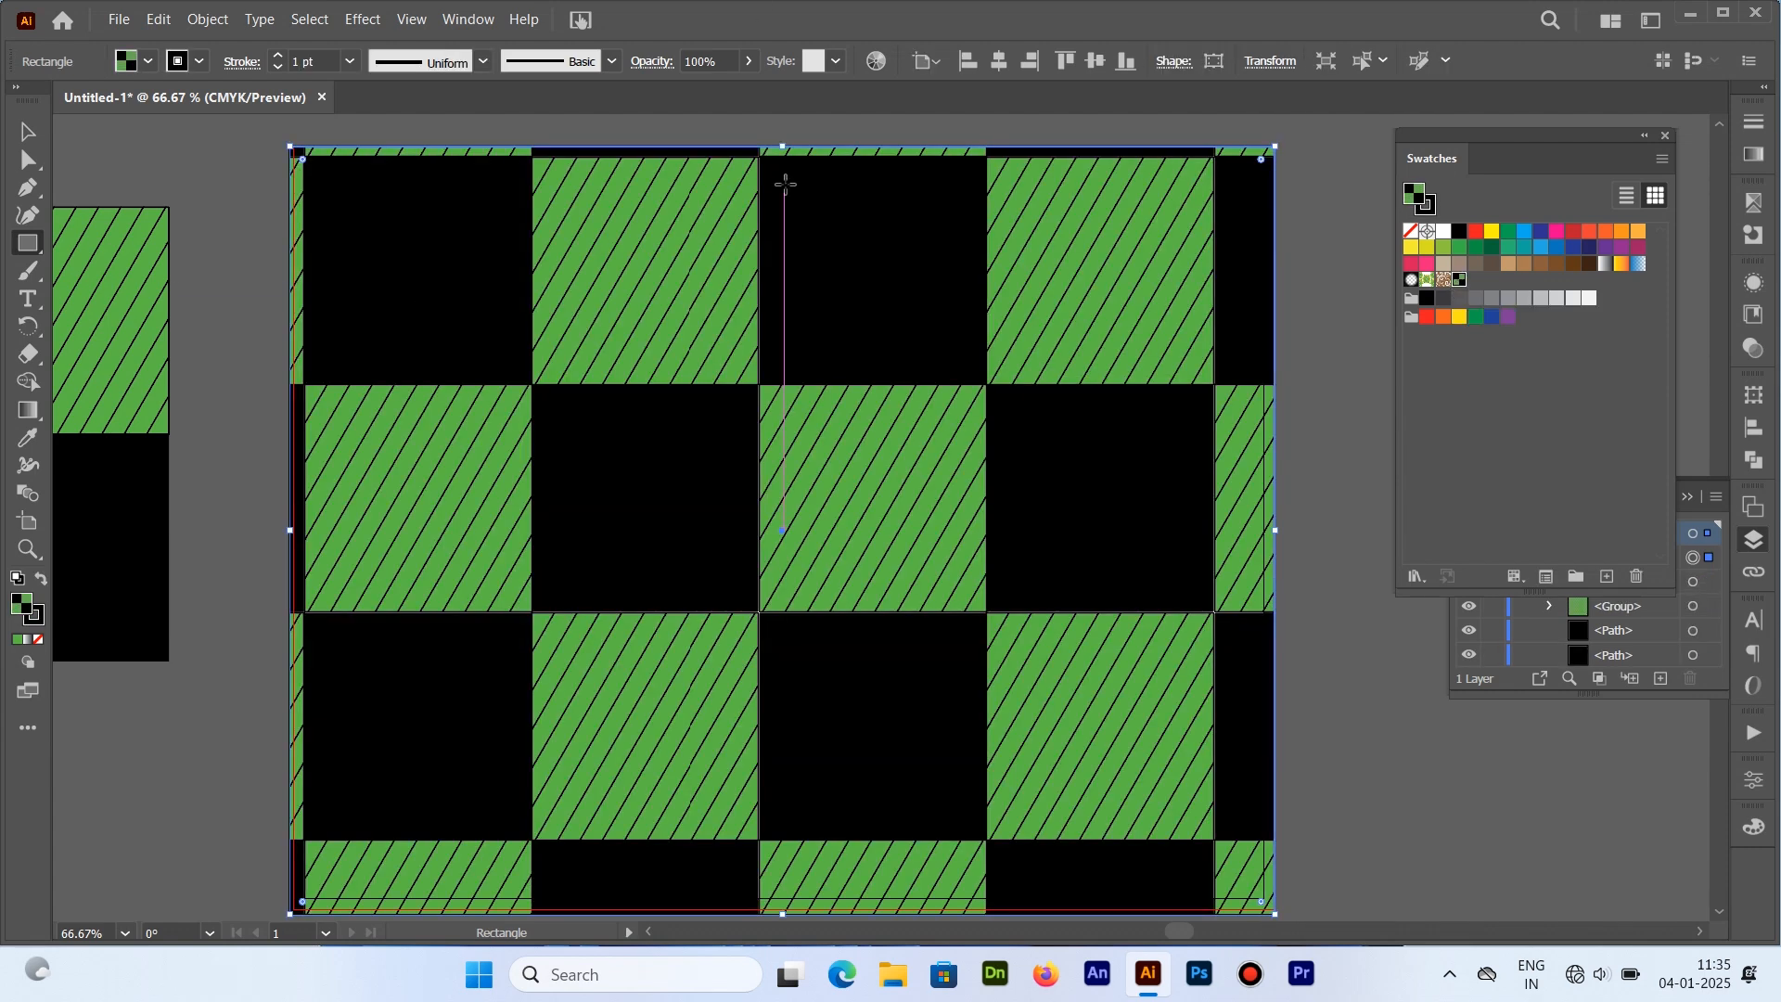
Scale only the pattern inside the artboard rectangle uniformly to 16%, with Transform Objects off and Transform Patterns on
right_click(566, 233)
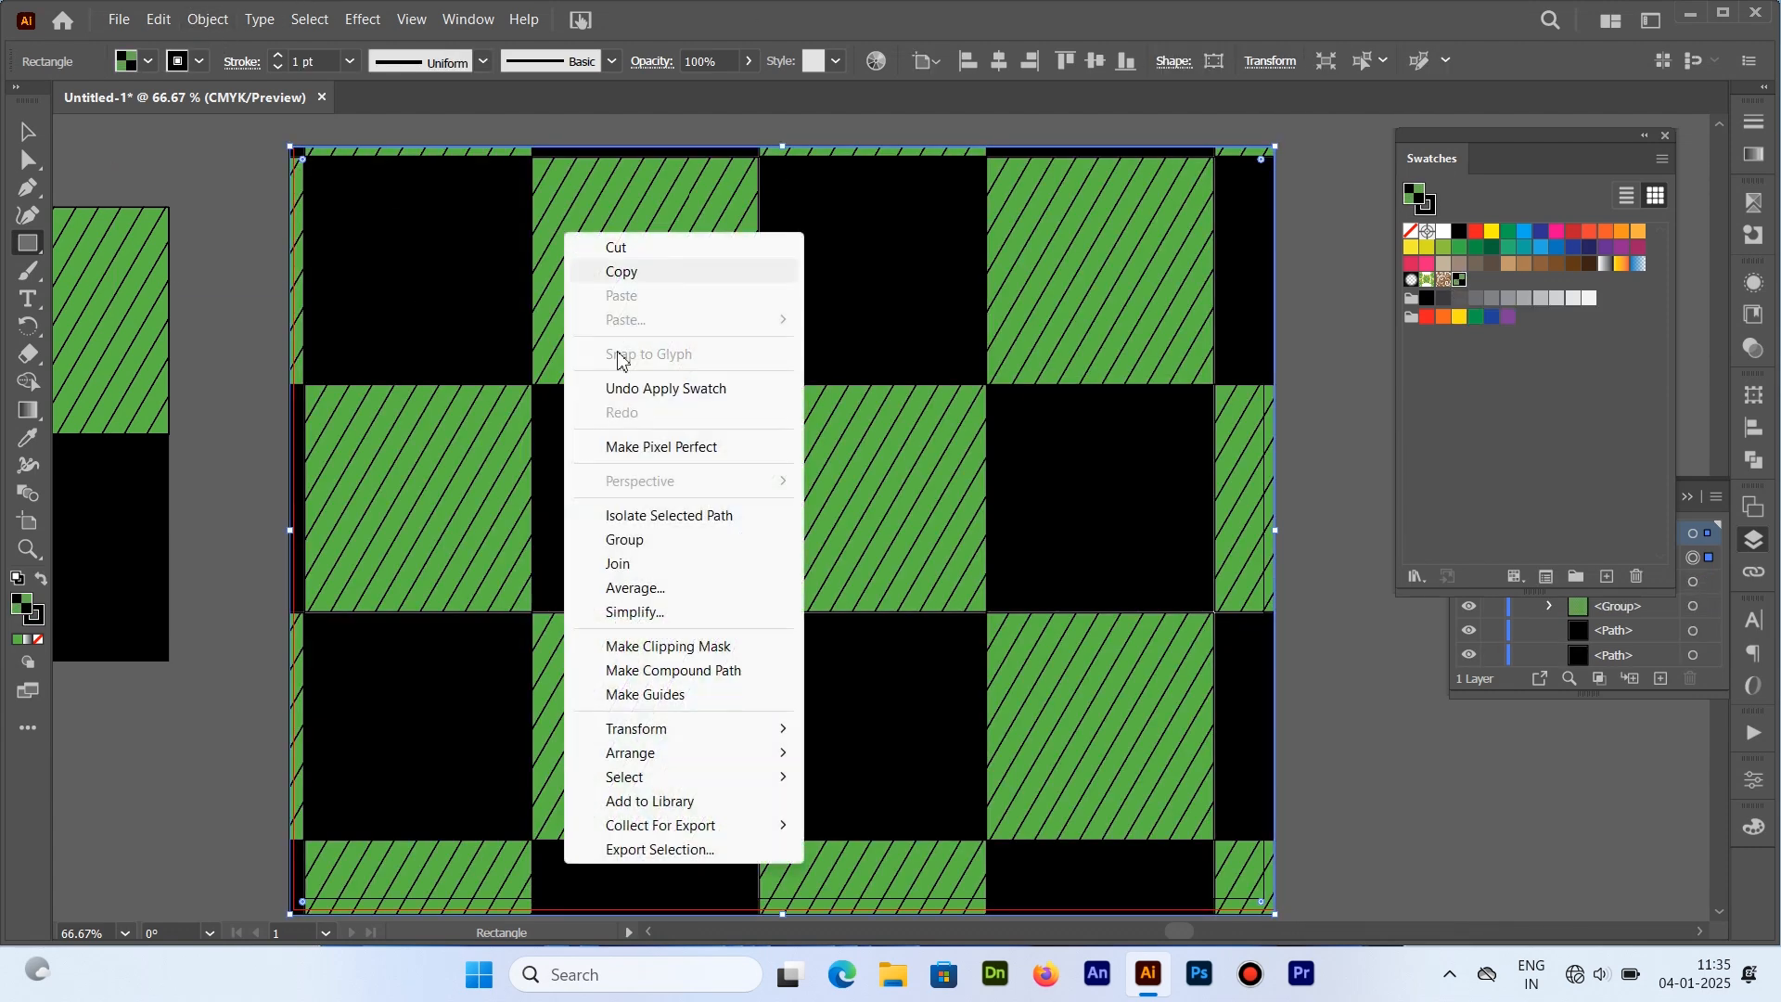
mouse_move(649, 731)
click(854, 827)
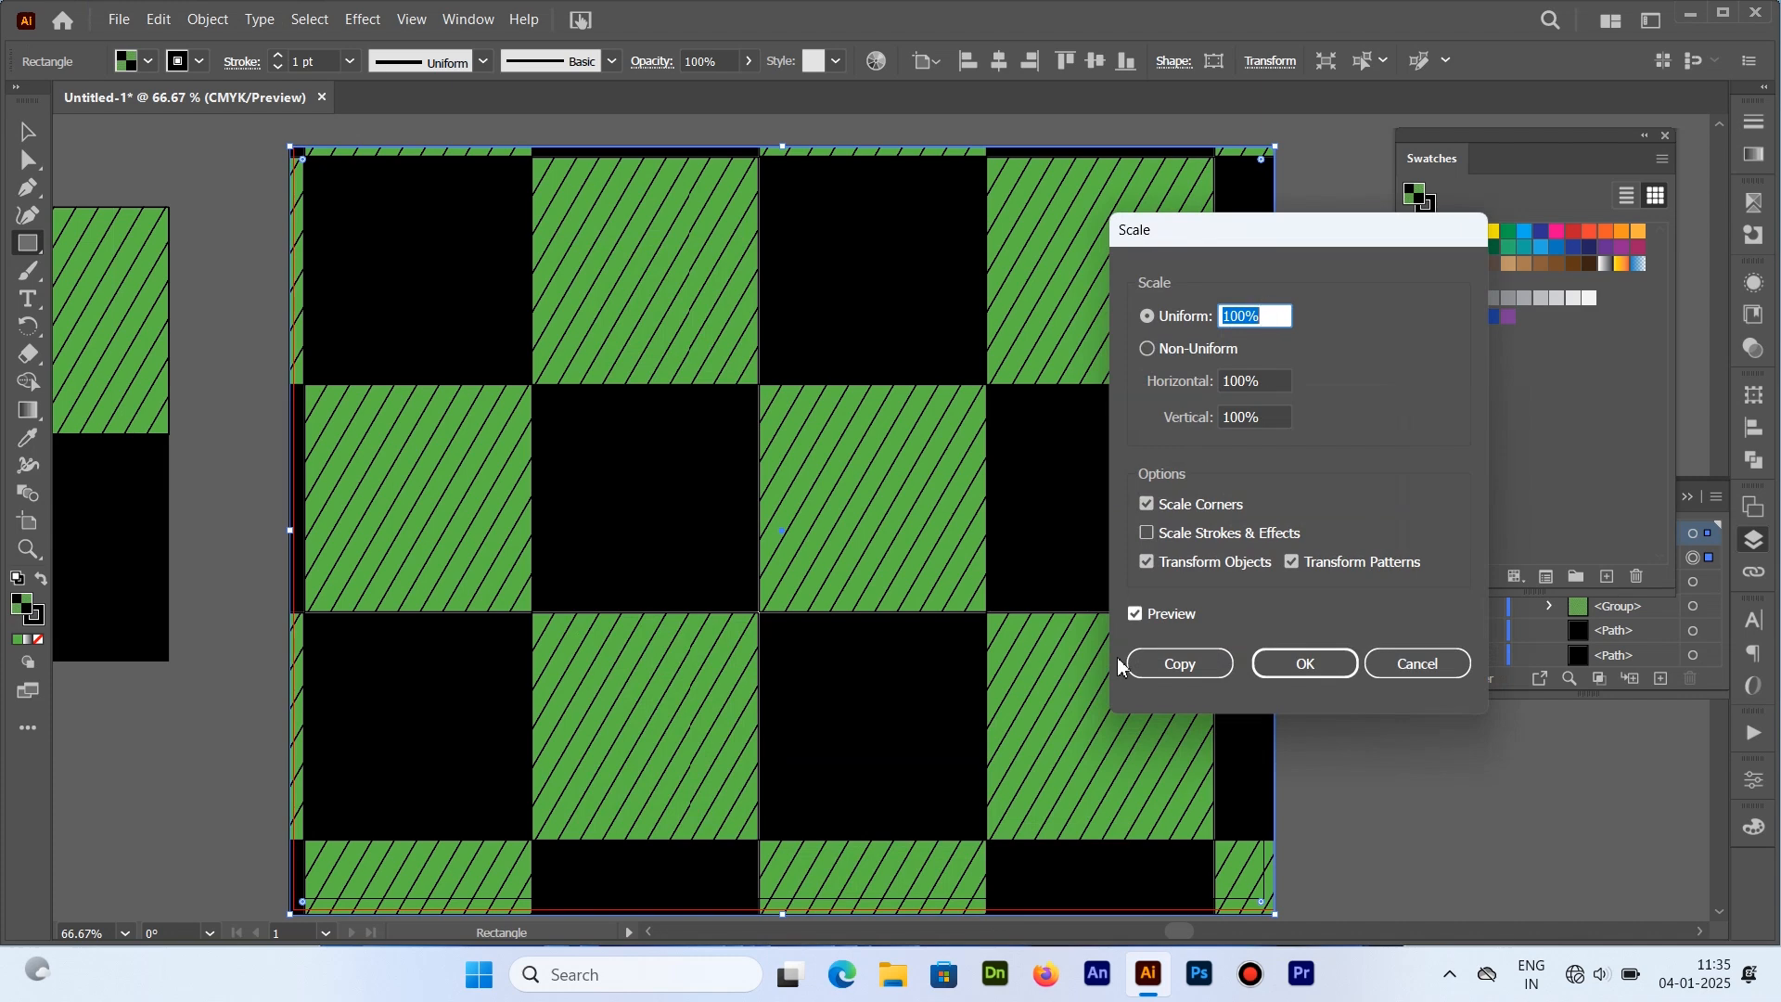
click(1146, 564)
click(1259, 317)
key(Down)
key(Down)
key(Down)
key(Down)
key(Down)
key(Down)
key(Down)
key(Down)
key(Down)
key(Down)
key(Down)
key(Down)
key(Down)
key(Down)
key(Down)
key(Down)
key(Down)
key(Down)
key(Down)
key(Down)
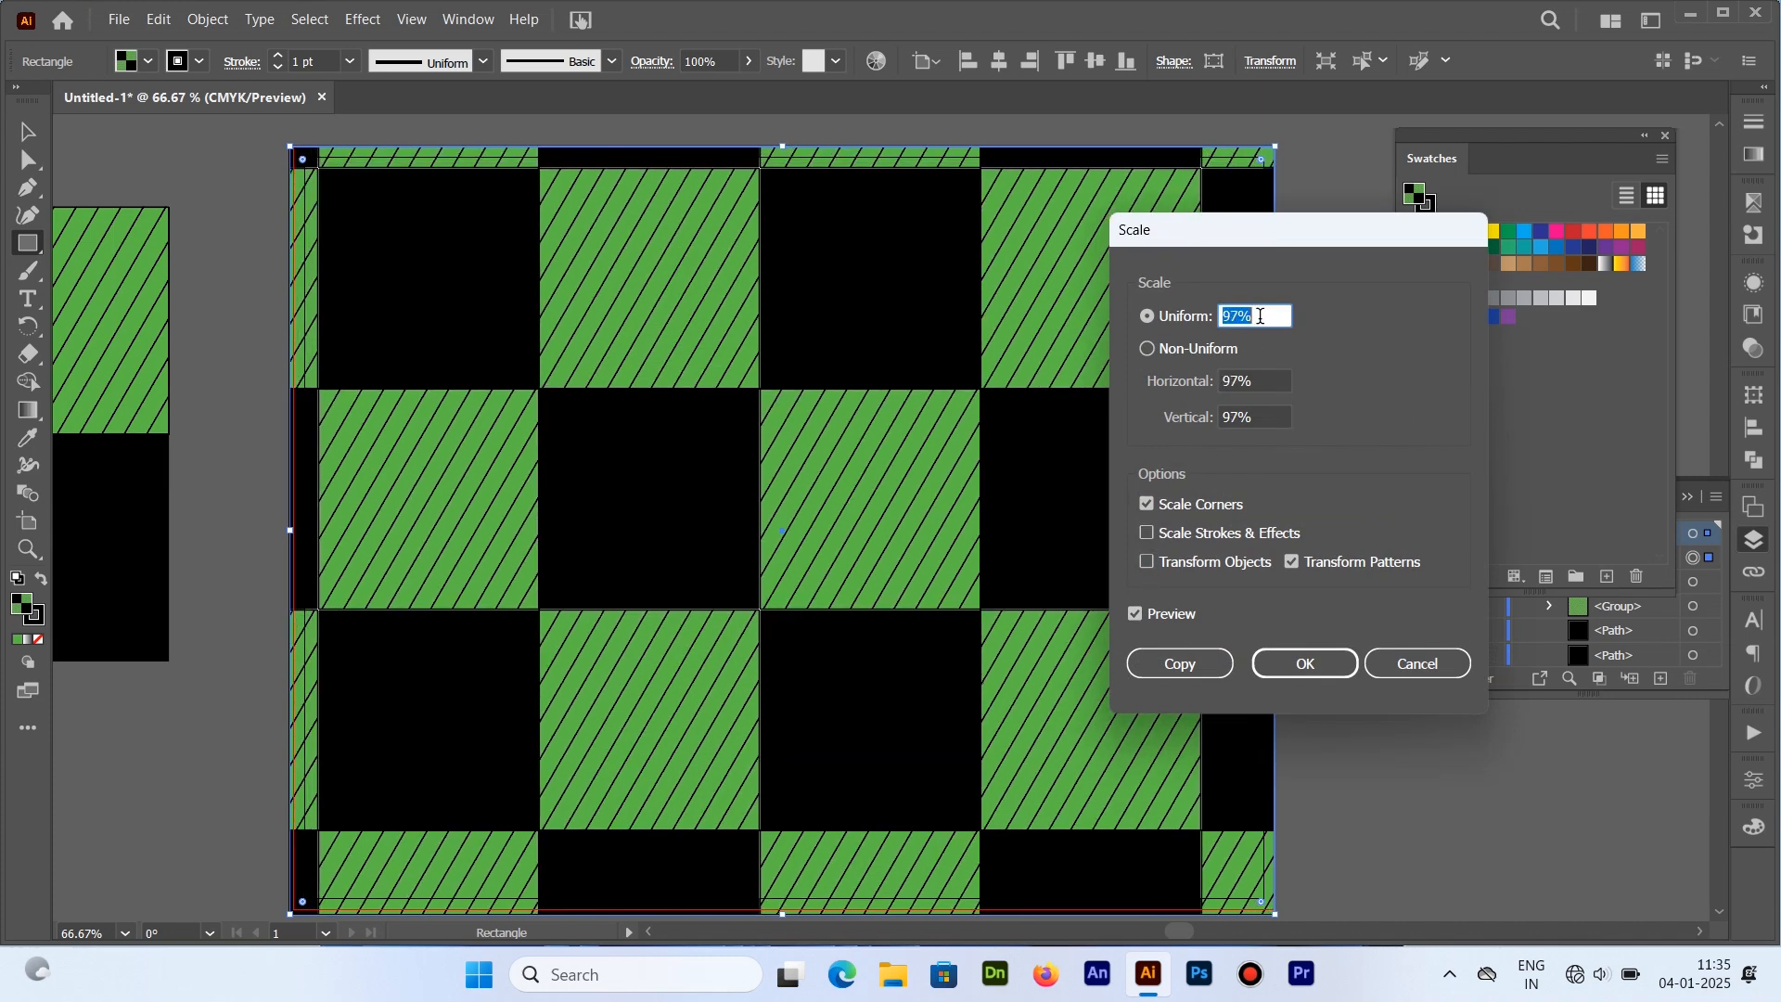
key(Down)
key(Down)
key(Down)
key(Down)
key(Down)
key(Down)
key(Down)
key(Down)
key(Down)
key(Down)
key(Down)
key(Down)
key(Down)
key(Down)
key(Down)
key(Down)
key(Down)
key(Down)
key(Down)
key(Down)
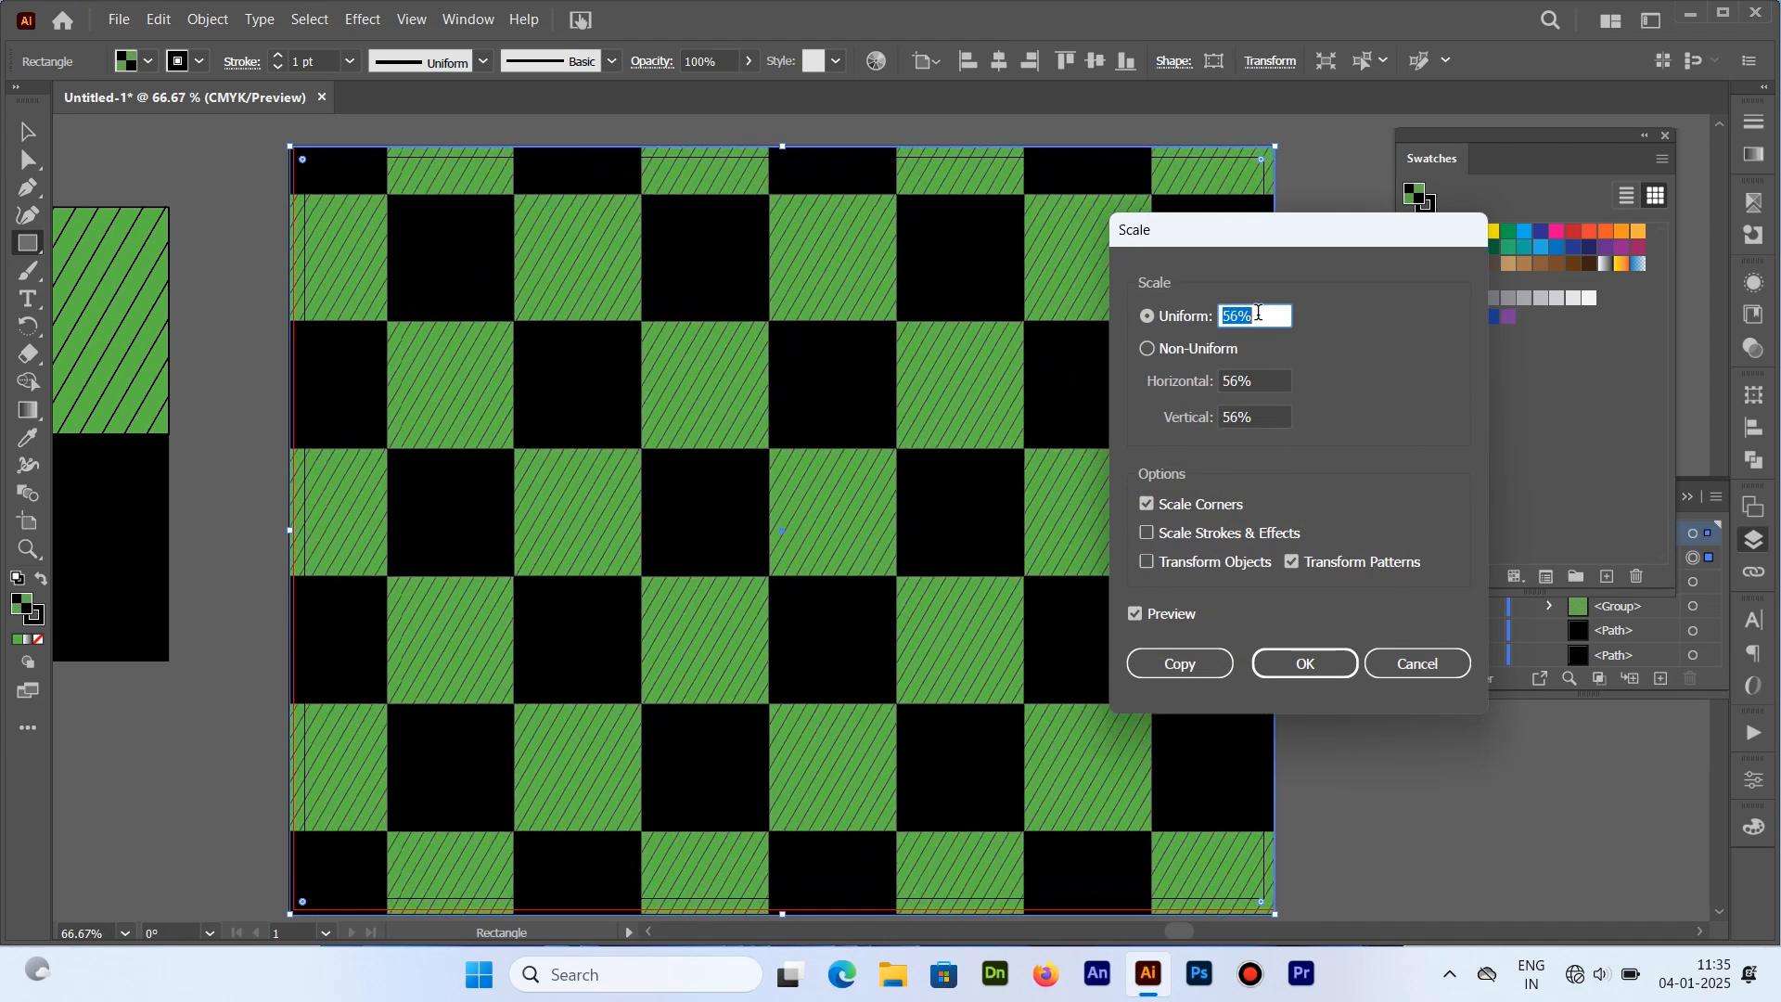
key(Down)
key(Down)
key(Down)
key(Down)
key(Down)
key(Down)
key(Down)
key(Down)
key(Down)
key(Down)
key(Down)
key(Down)
key(Down)
key(Down)
key(Down)
key(Down)
key(Down)
key(Down)
key(Down)
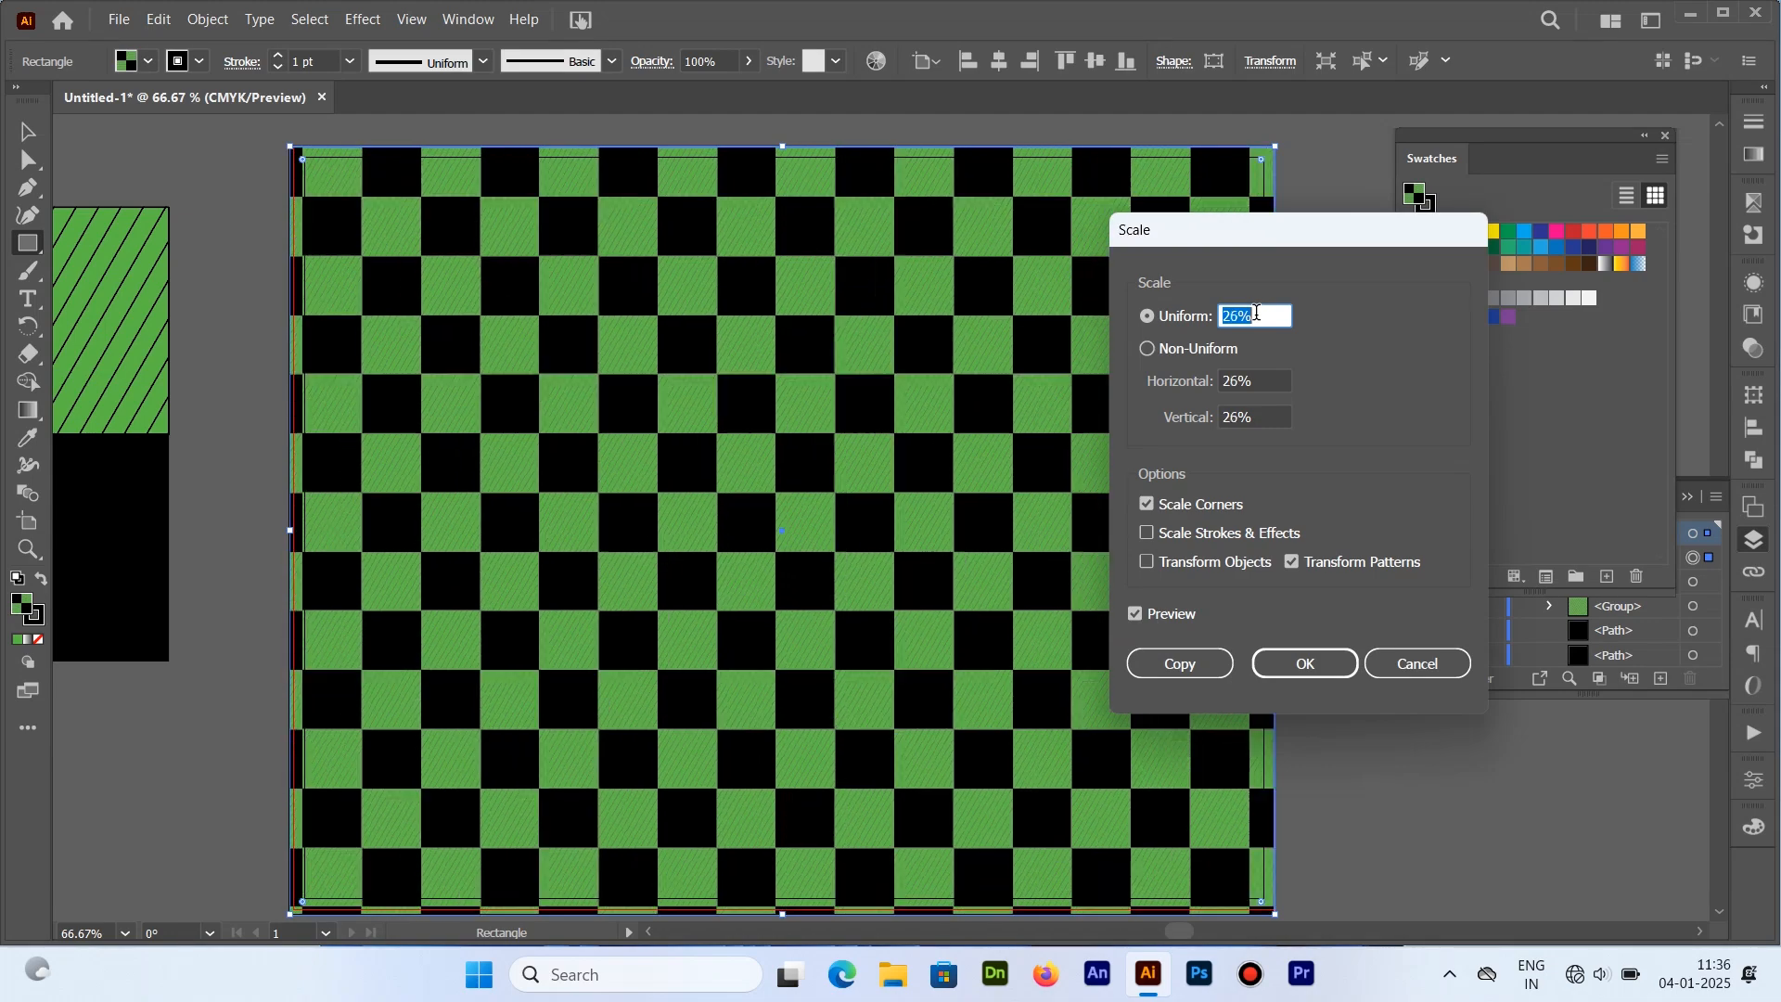
key(Down)
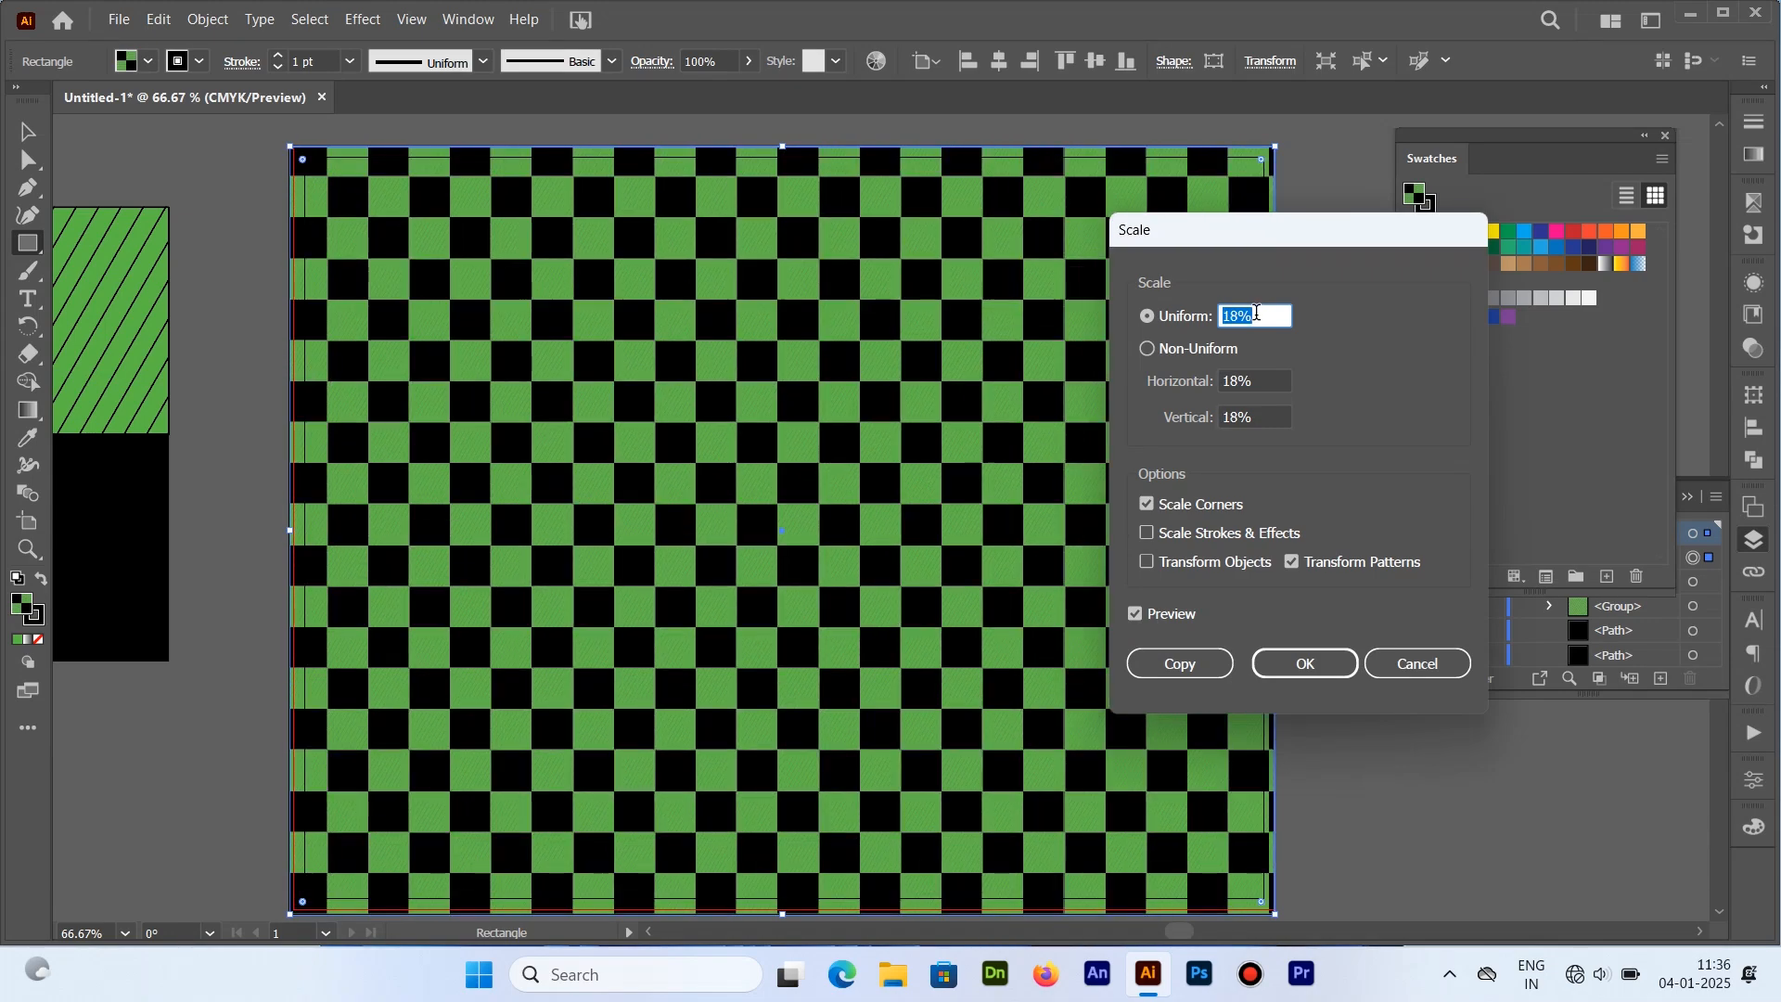
key(Down)
key(Down)
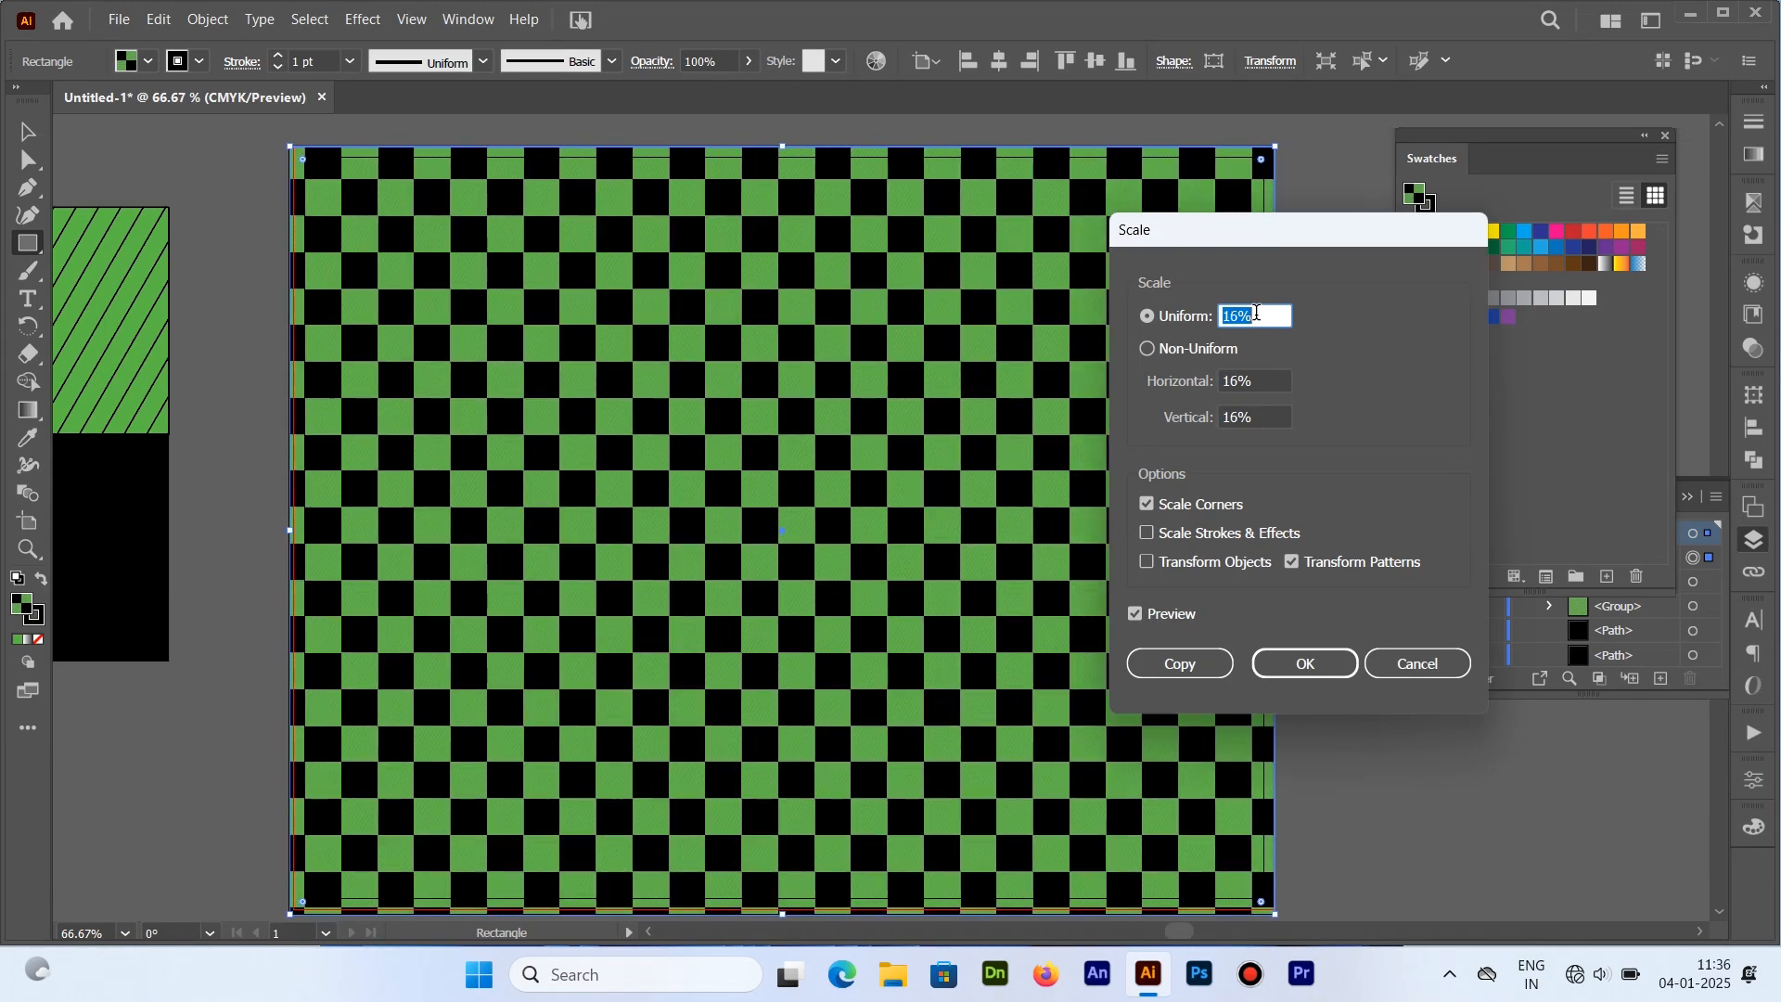
click(1306, 665)
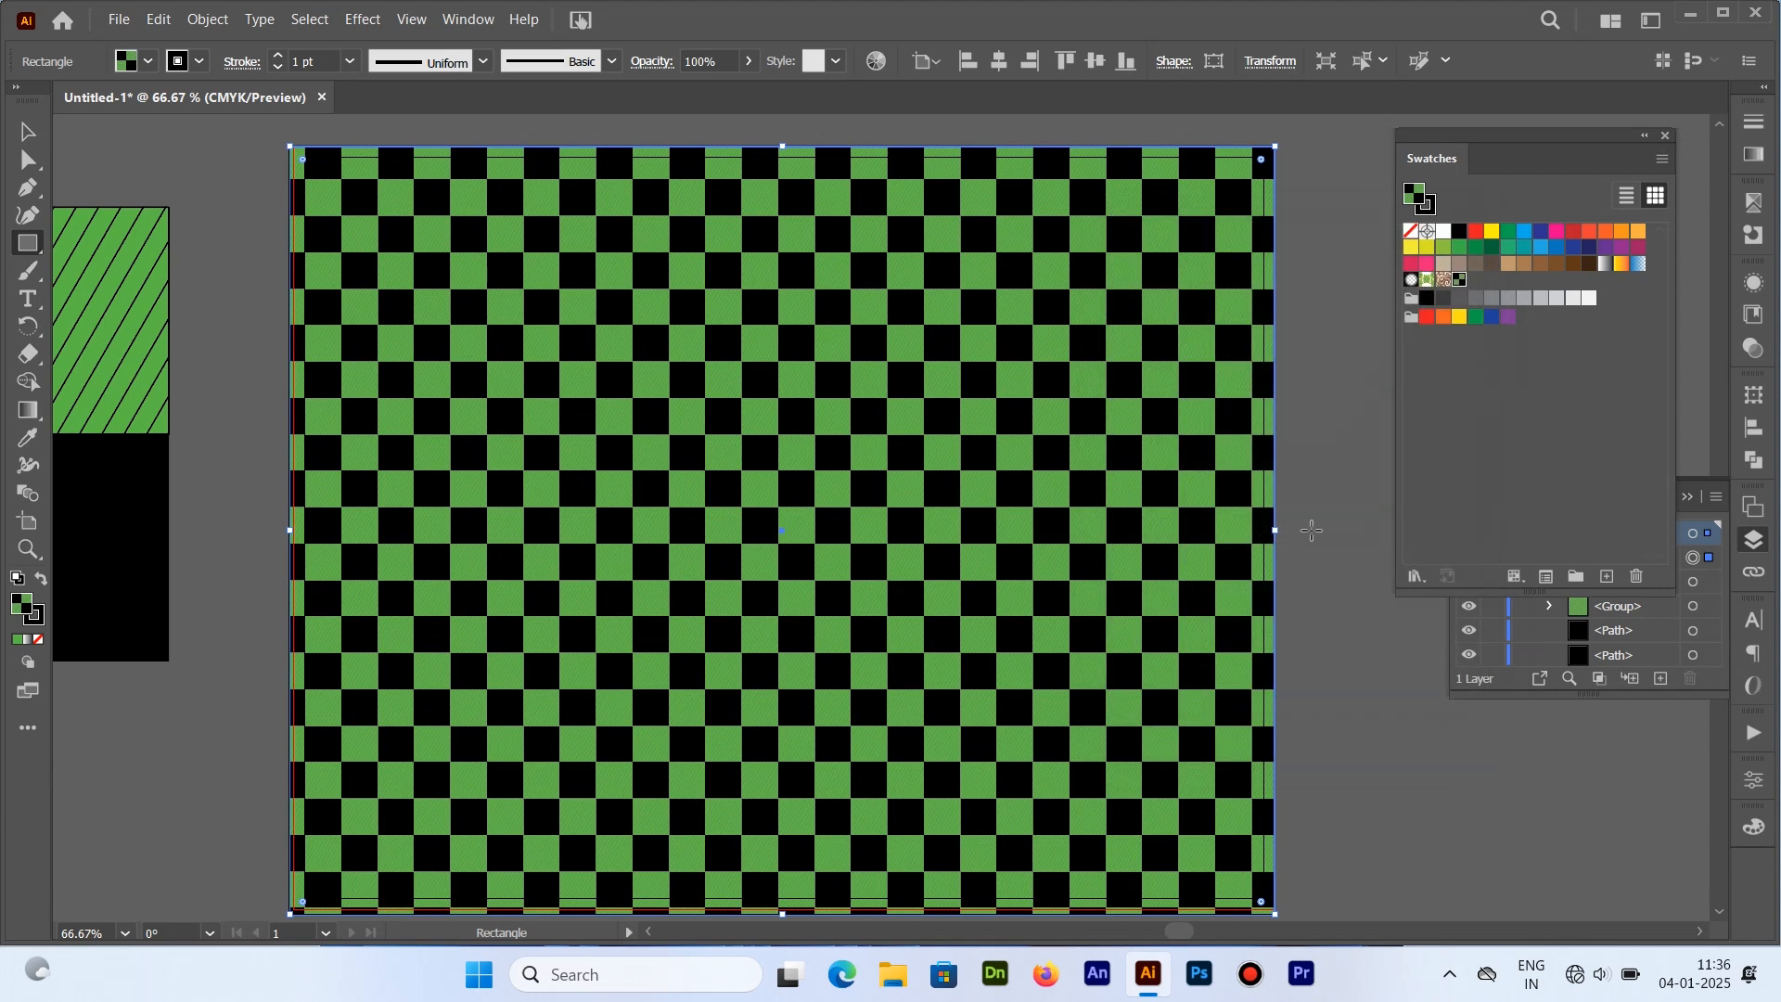
Delete the visible striped and black source squares beside the artboard, and close the Swatches and Layers panels
key(v)
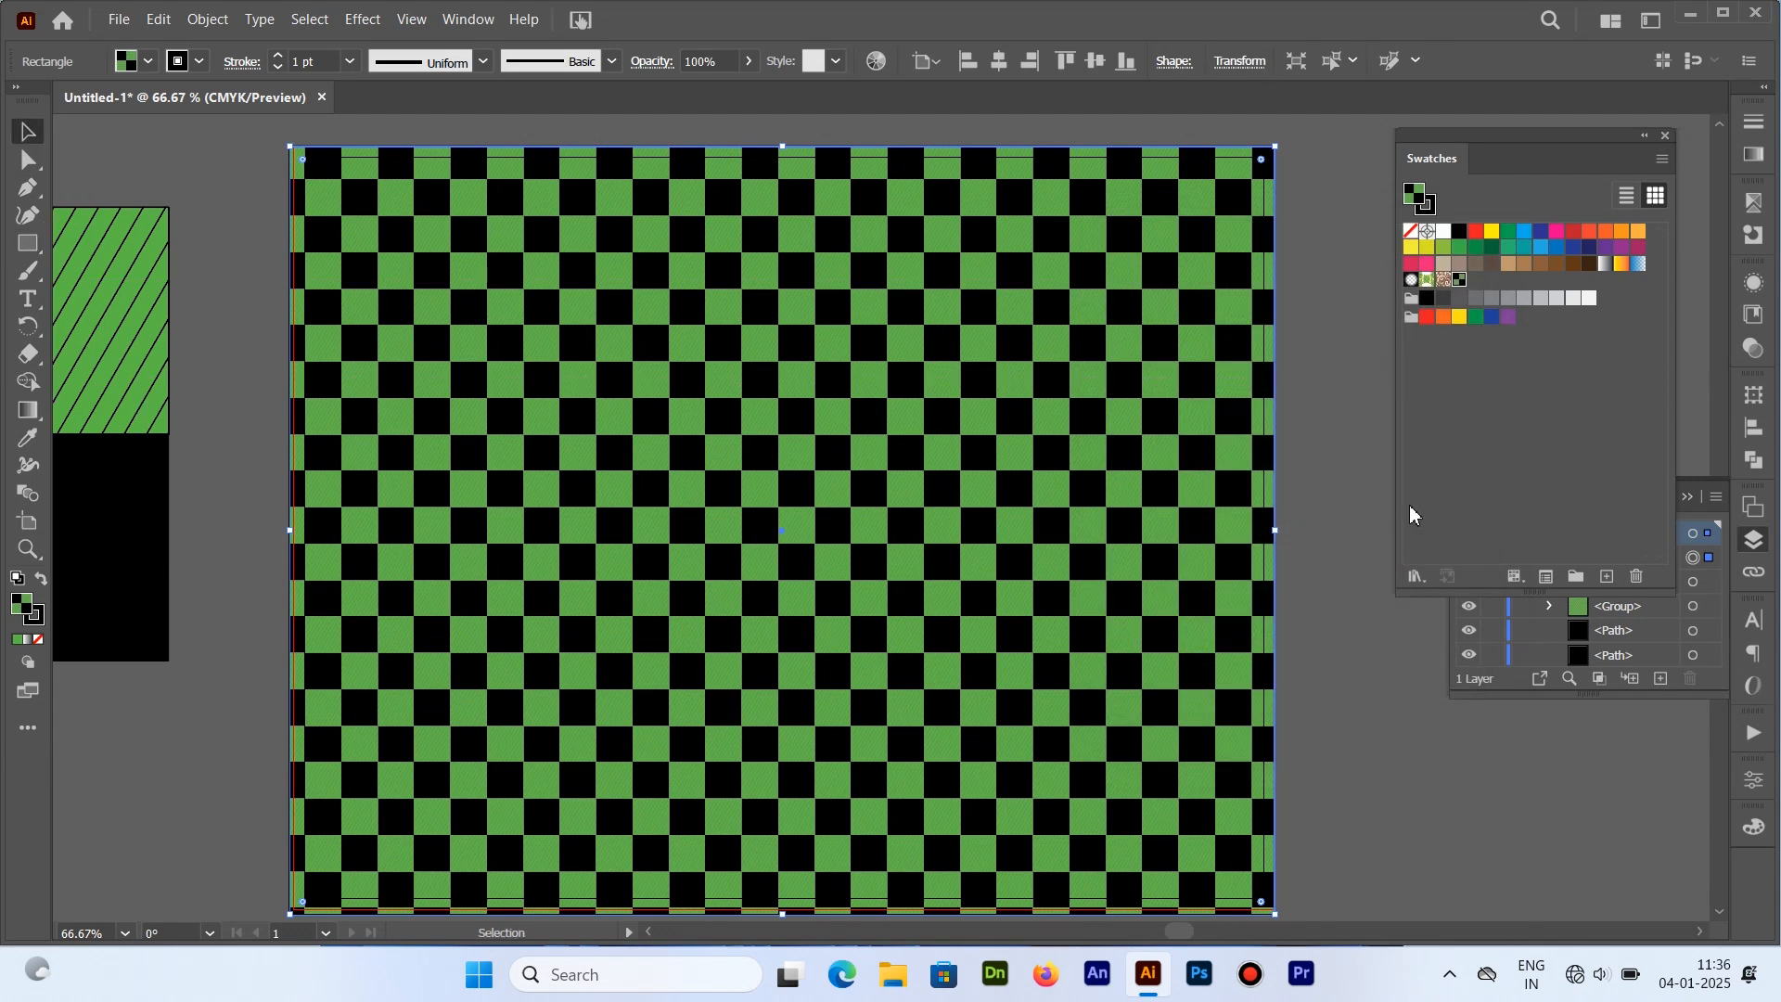
click(1371, 451)
drag(192, 785, 136, 372)
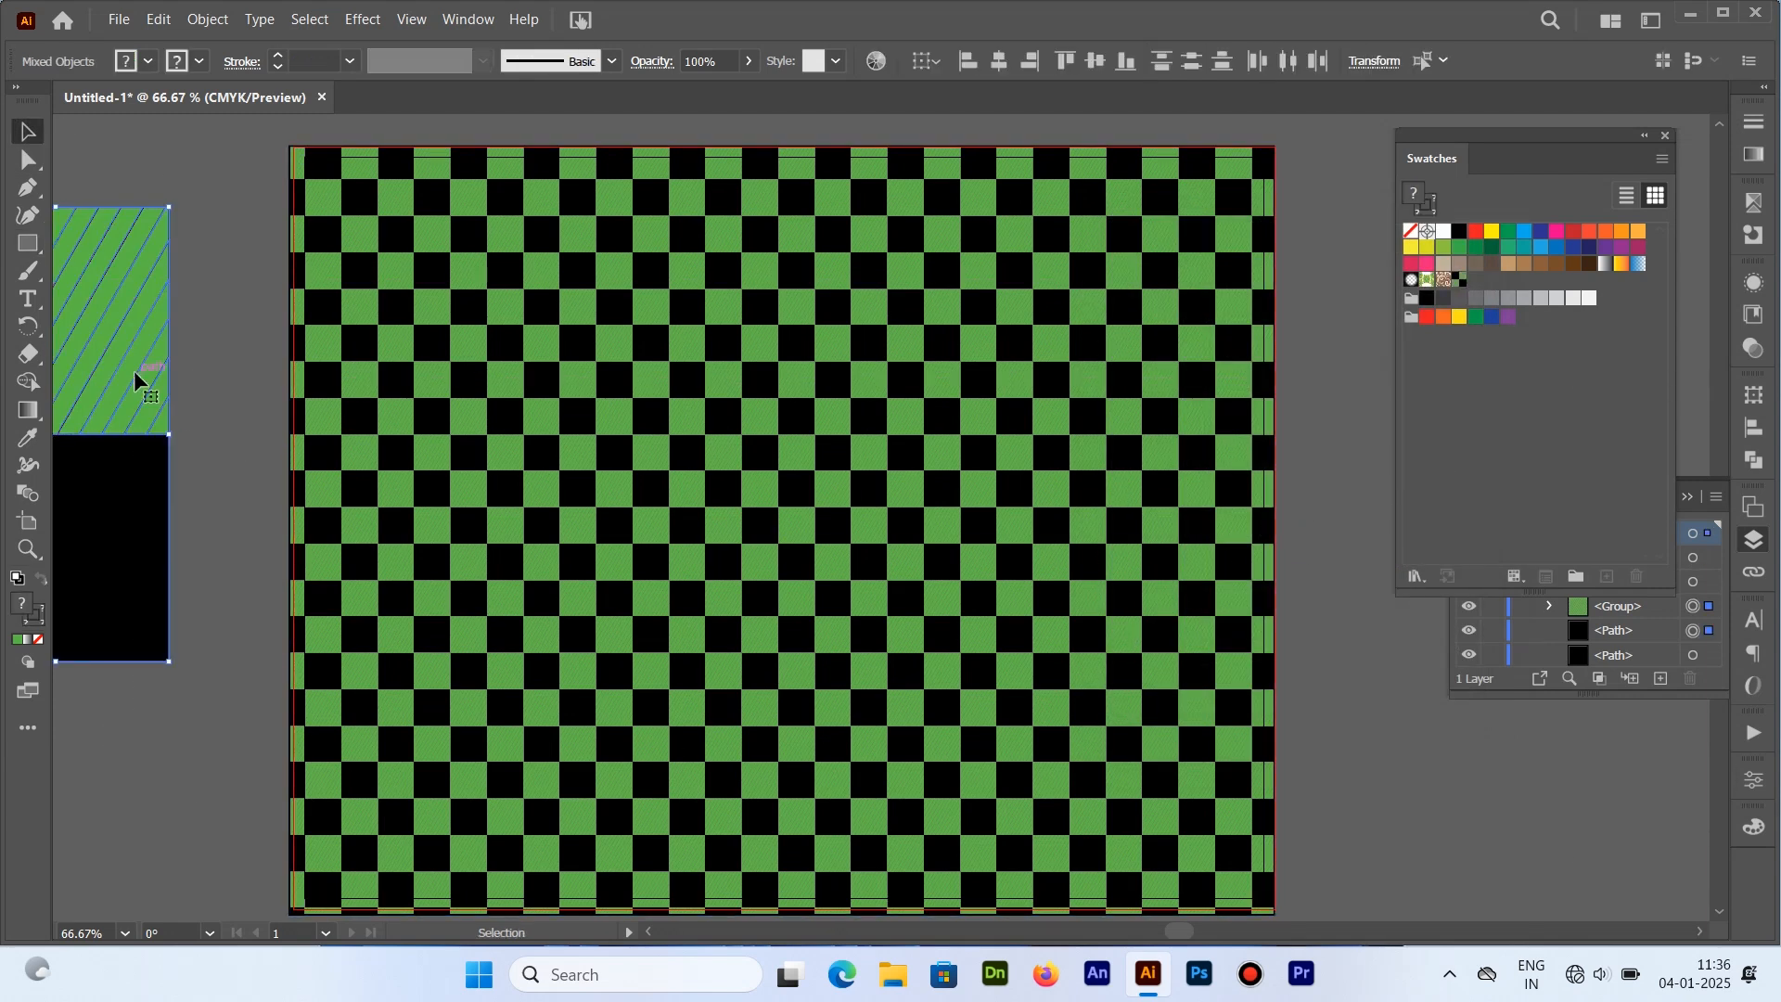
key(Delete)
click(1667, 137)
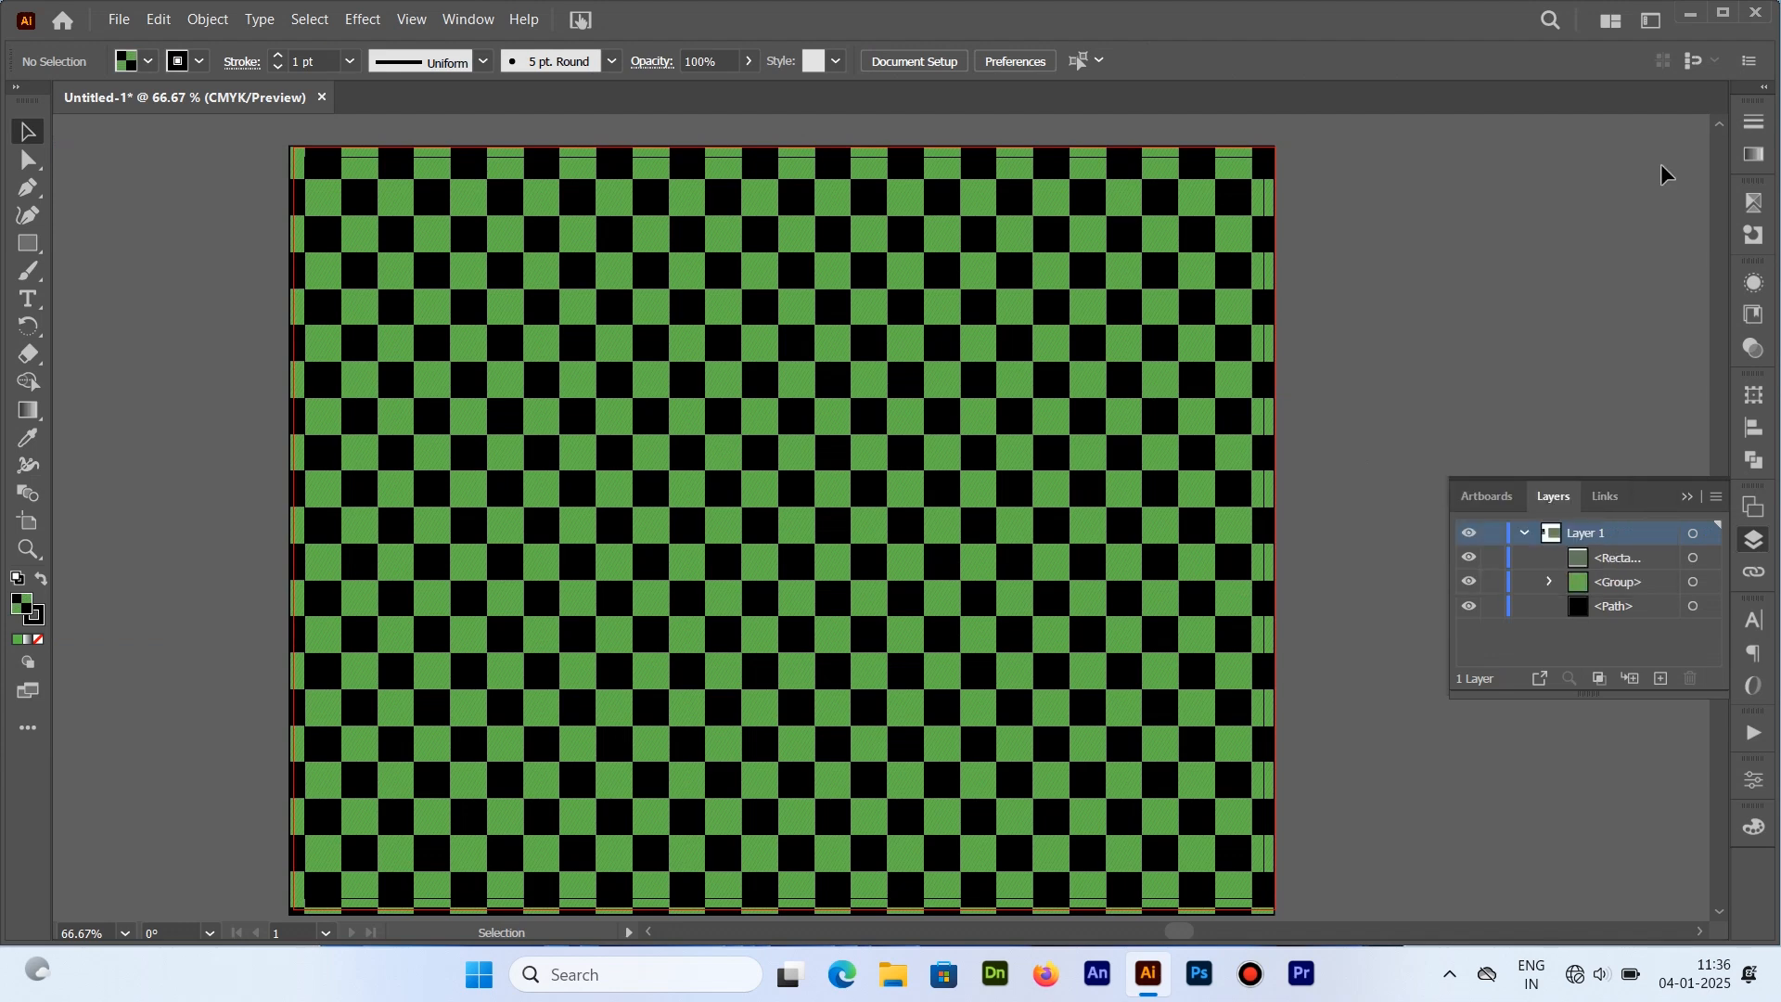
click(1687, 498)
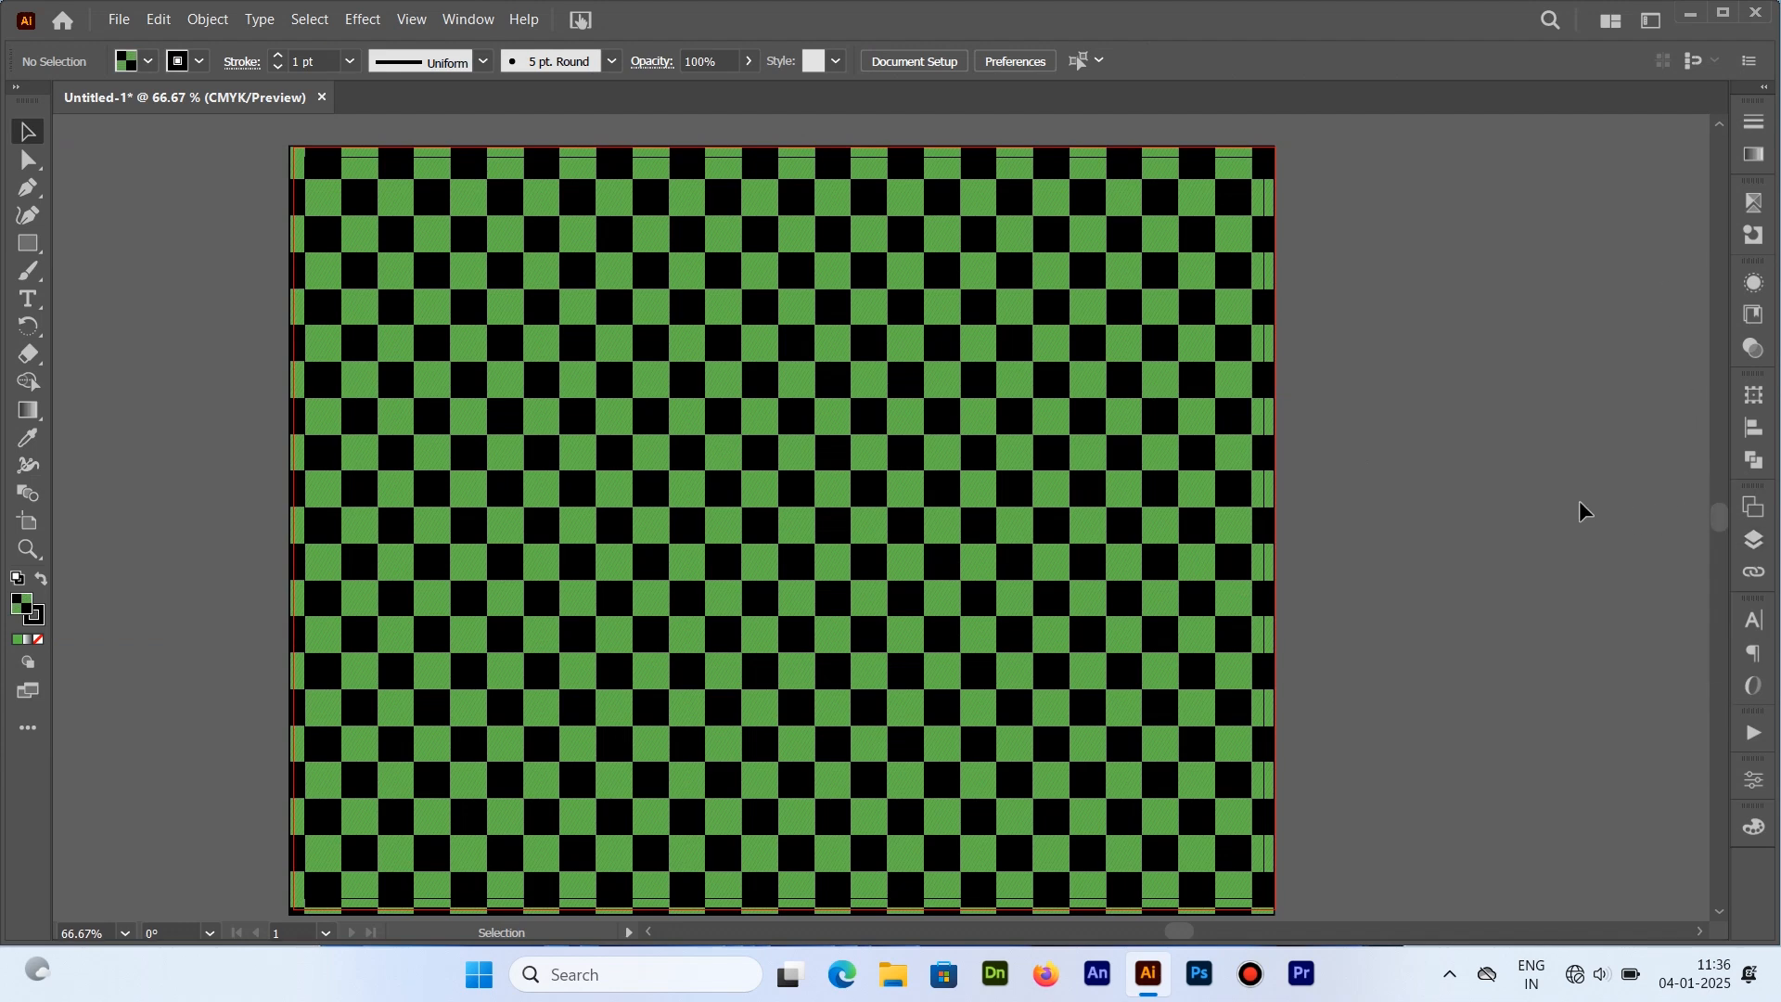
Examine the checkered pattern in full-screen mode at 100% and 150% zoom, and return to the normal view
key(f)
key(f)
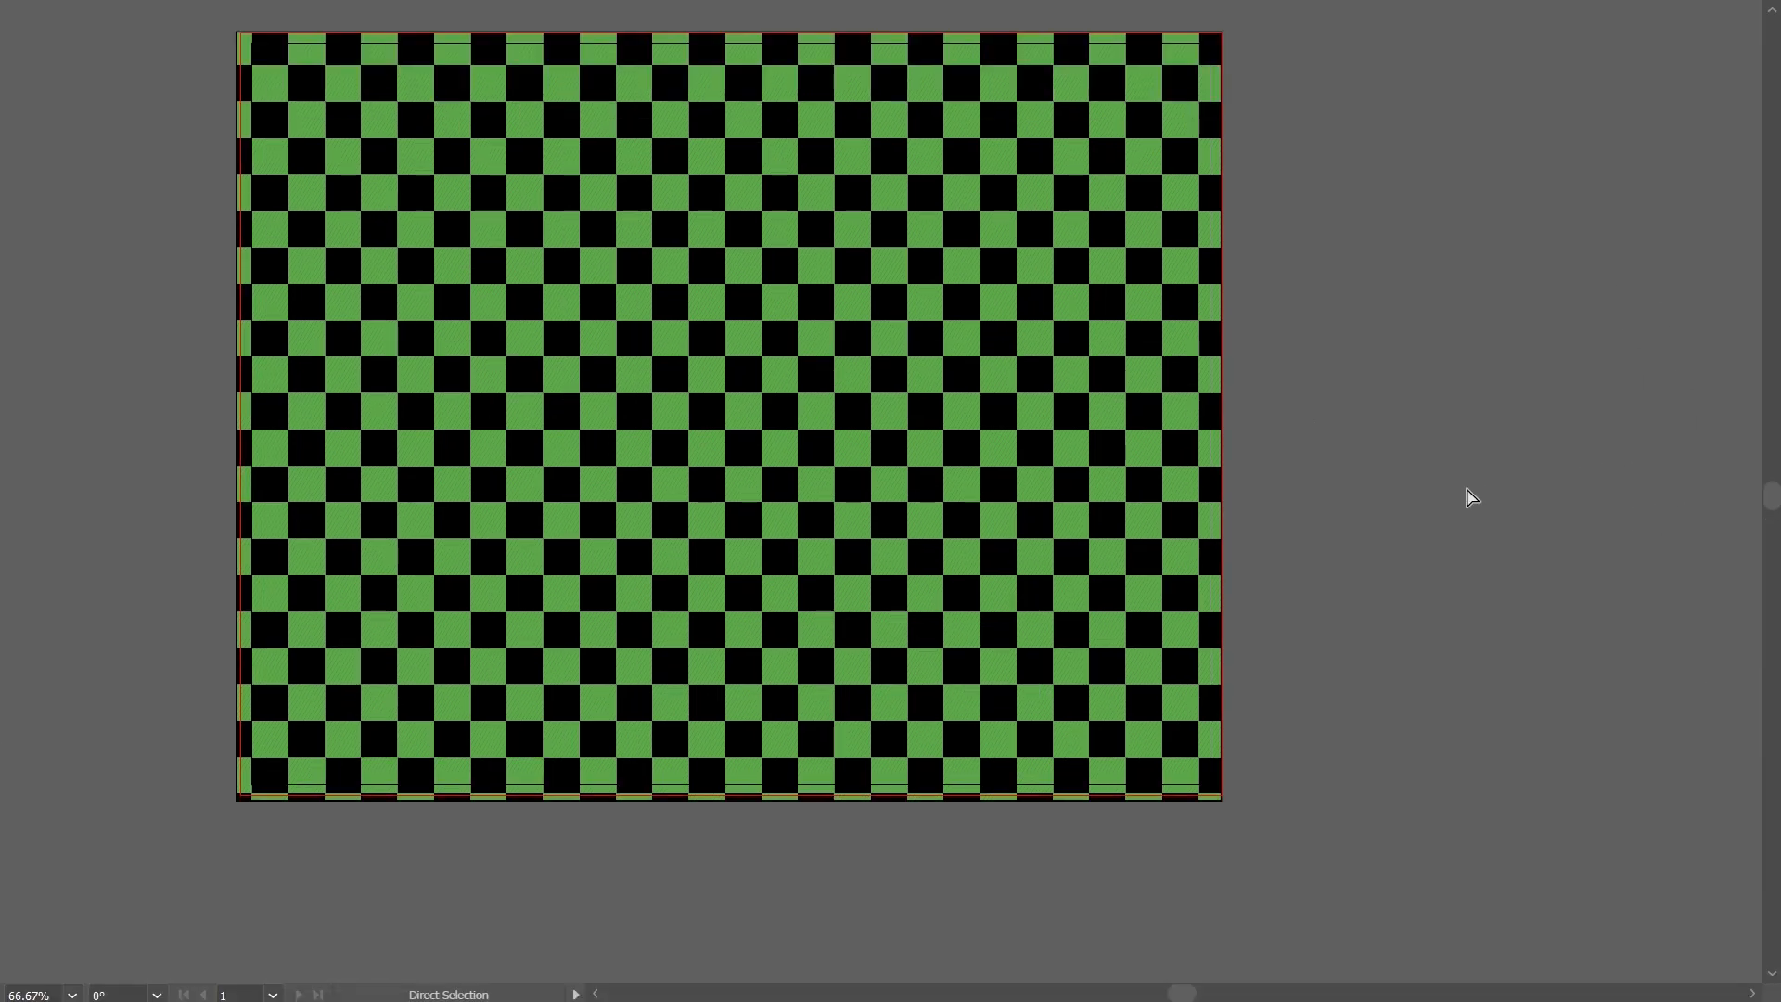
key(ctrl+1)
key(space)
drag(994, 446, 1162, 462)
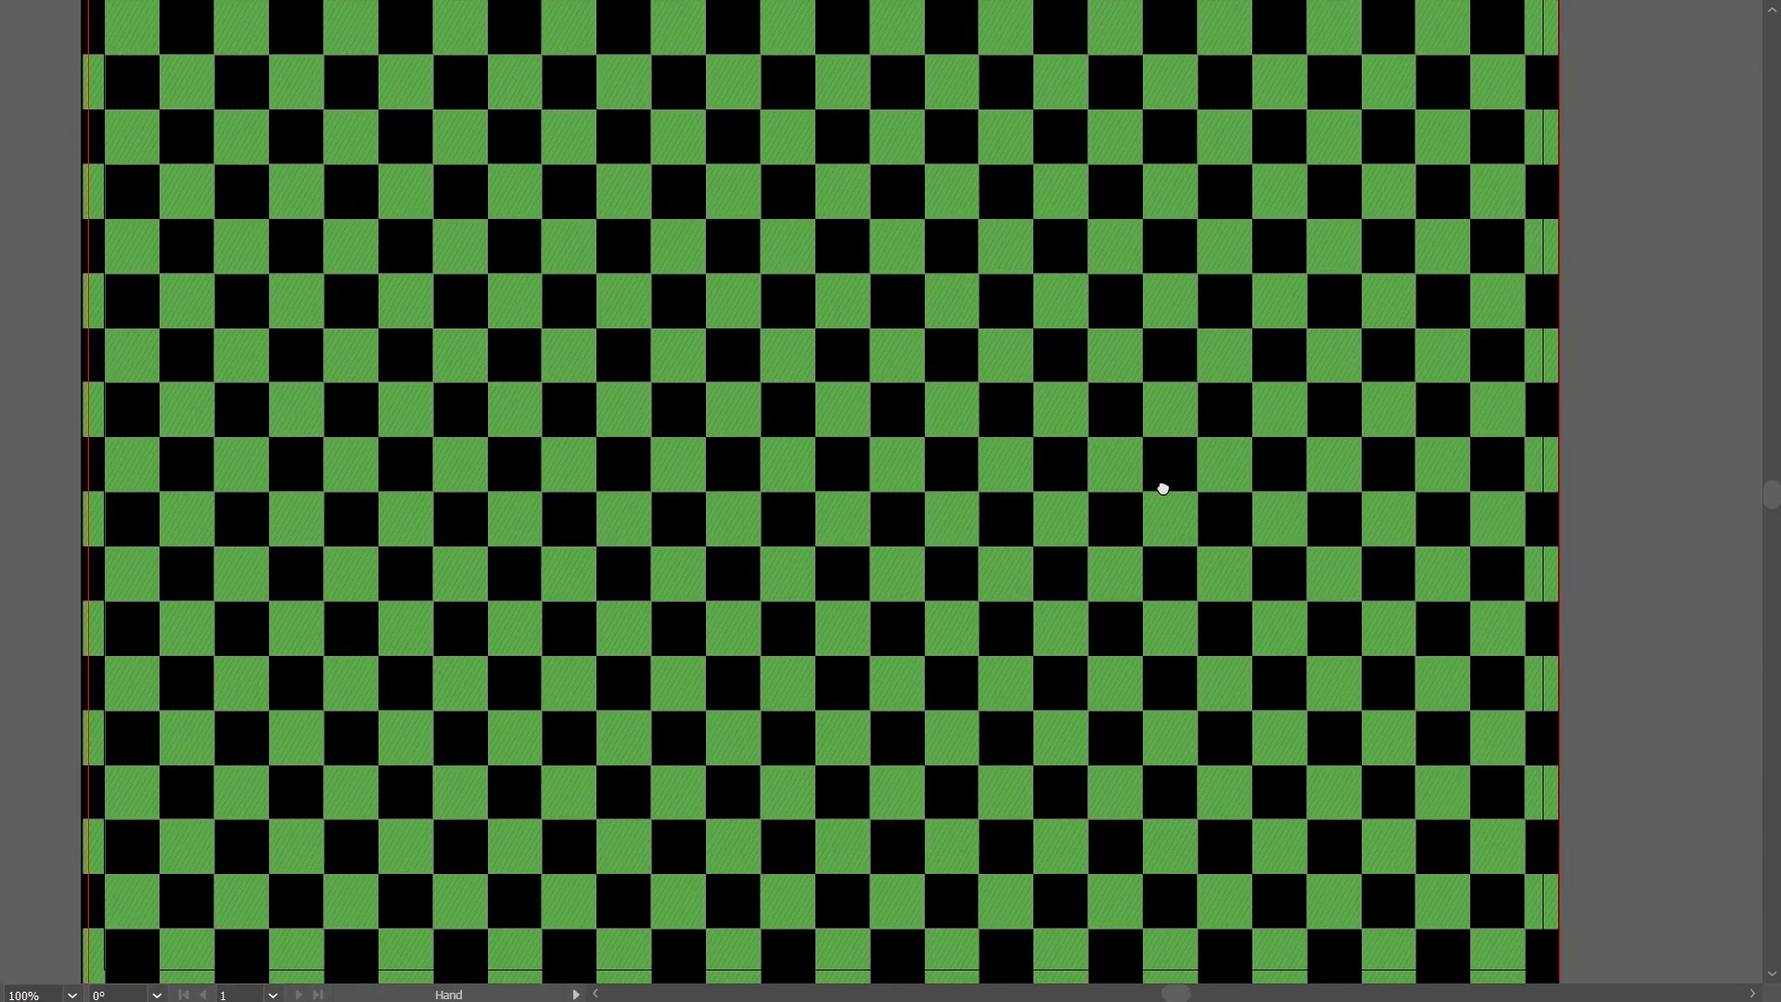
key(ctrl+equal)
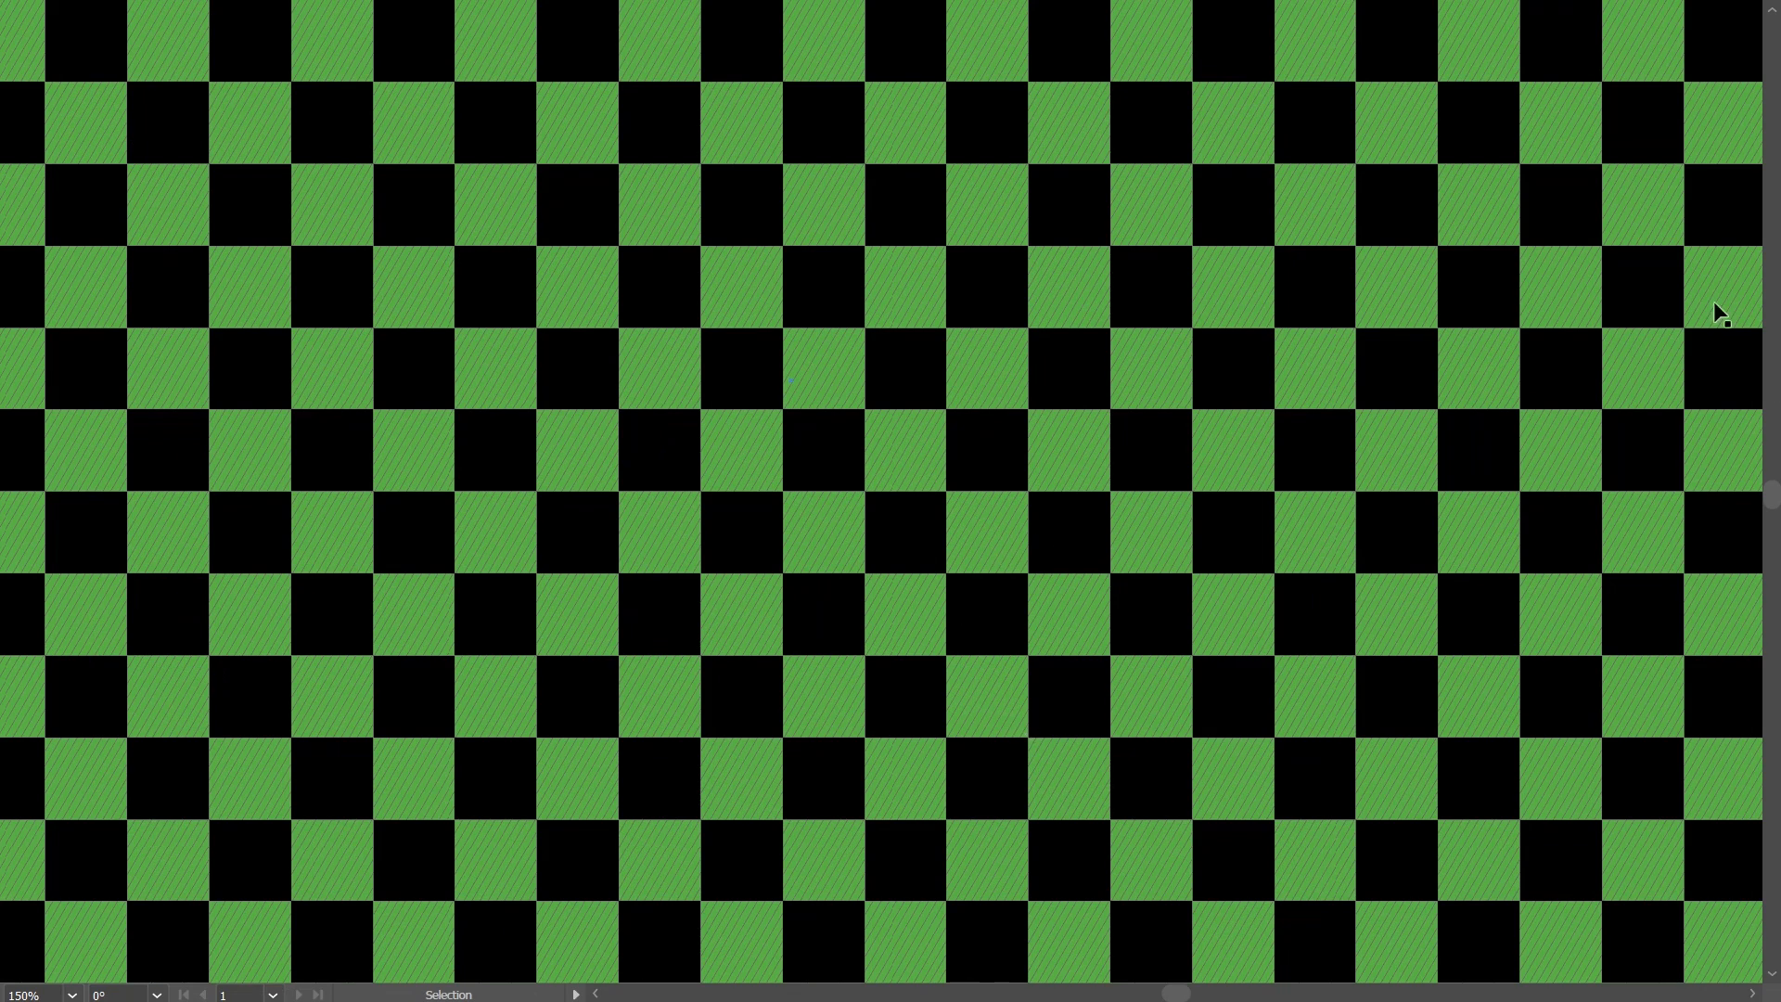
key(space)
mouse_move(1177, 350)
mouse_down()
mouse_move(1244, 358)
mouse_move(1211, 355)
mouse_up()
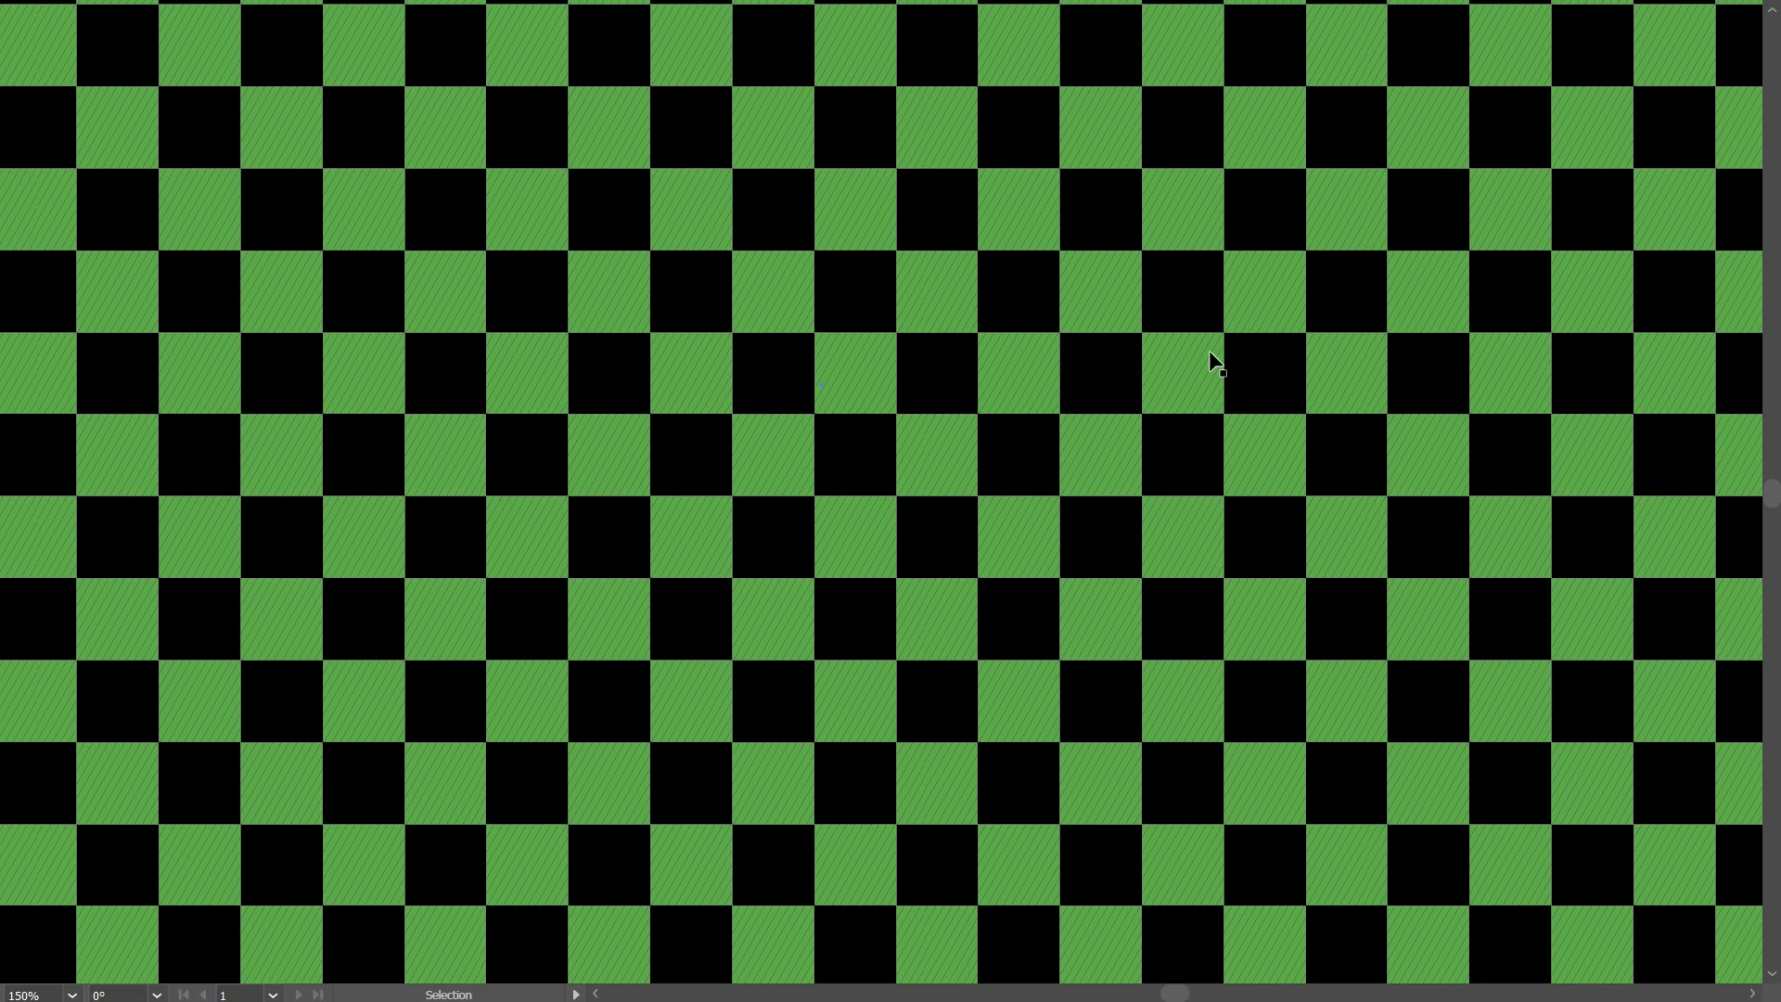
key(f)
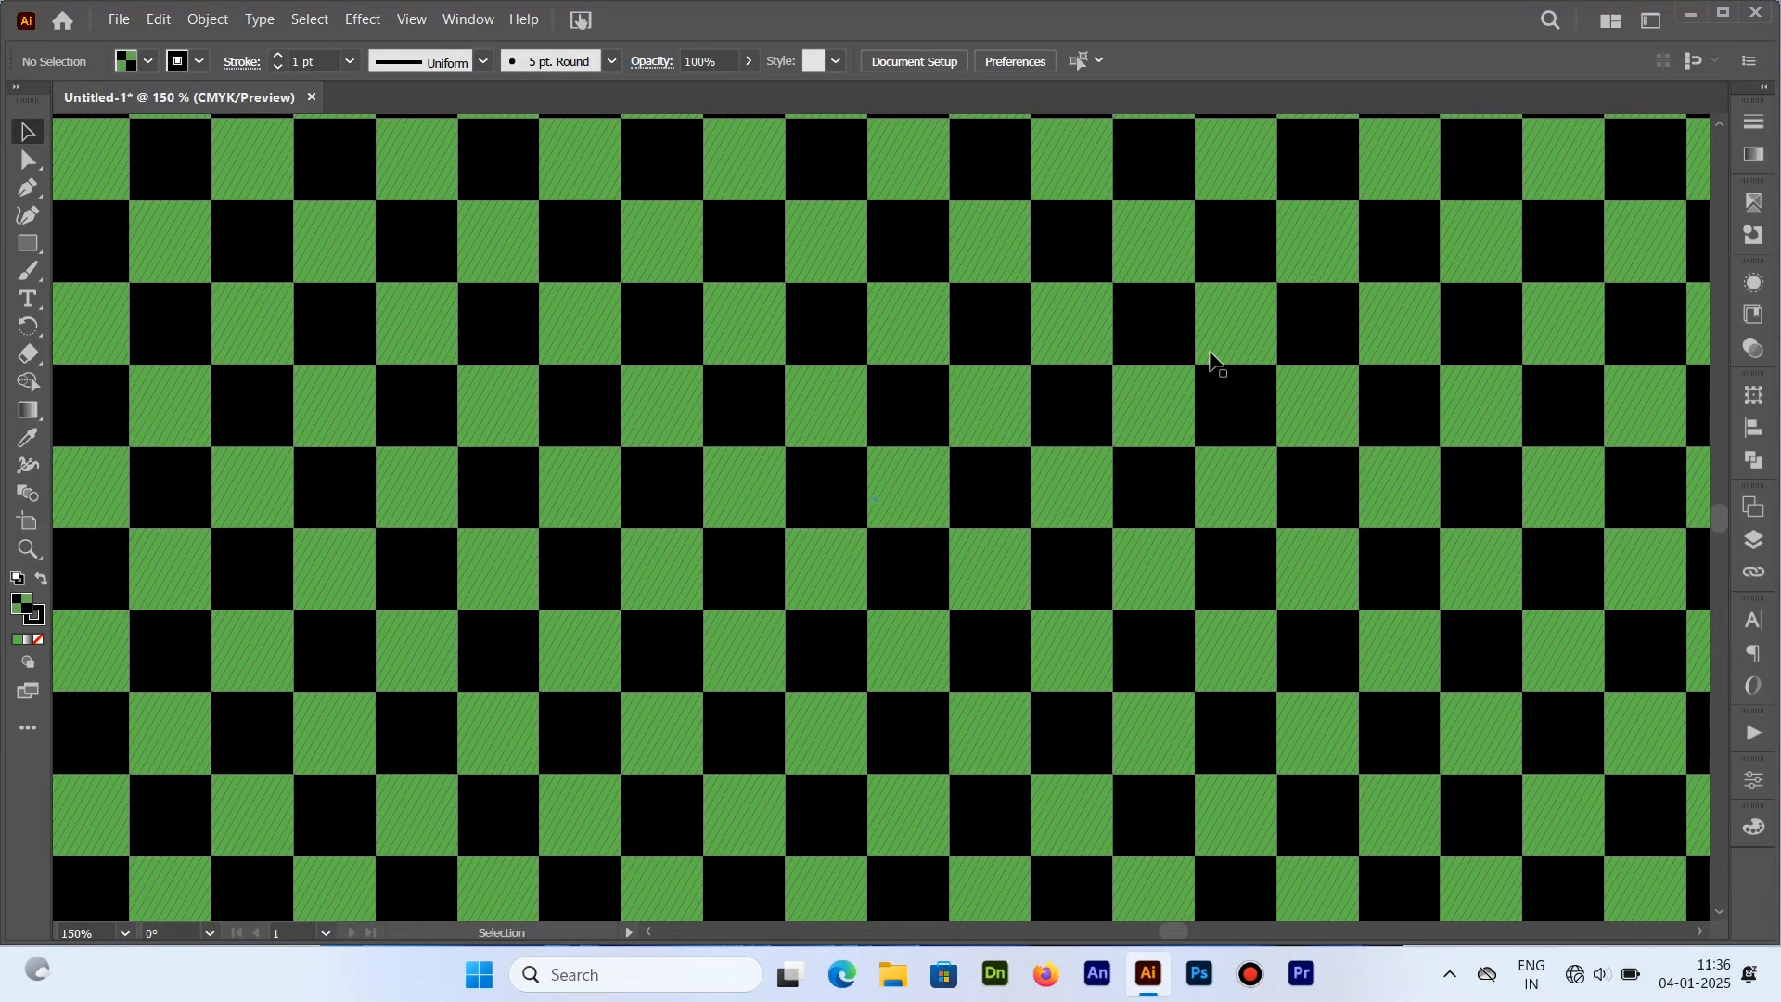
key(ctrl+minus)
key(ctrl+minus)
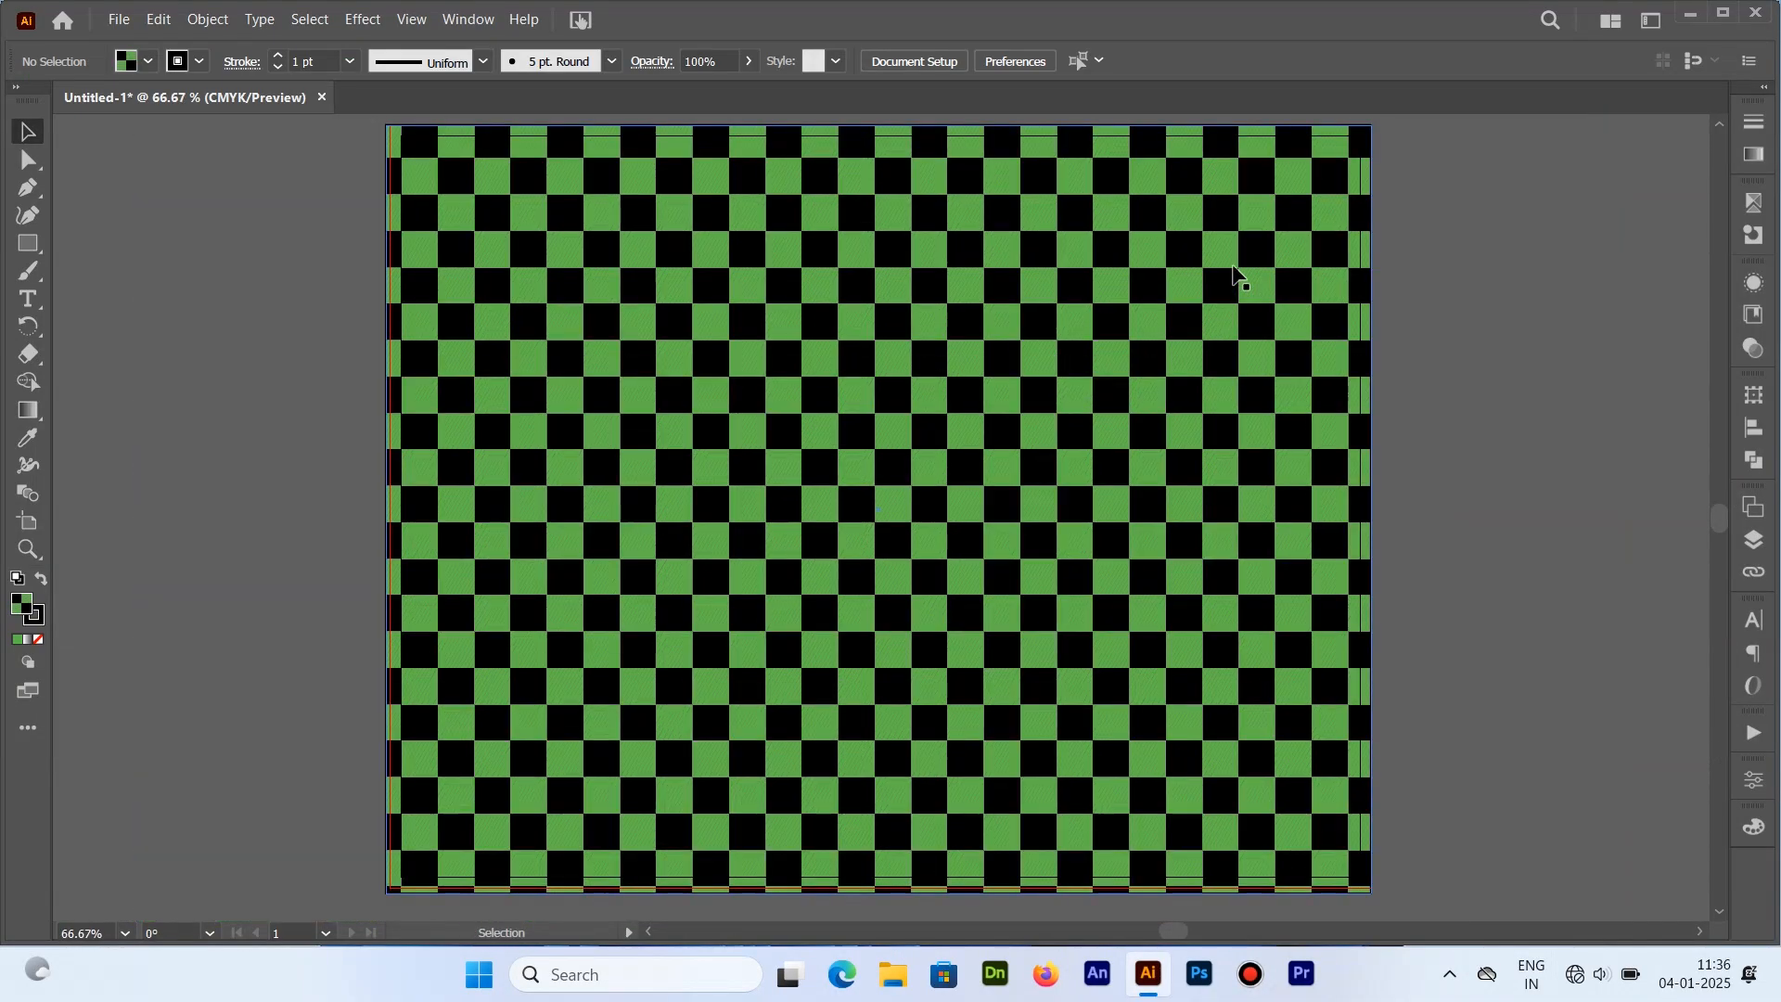
key(f)
key(space)
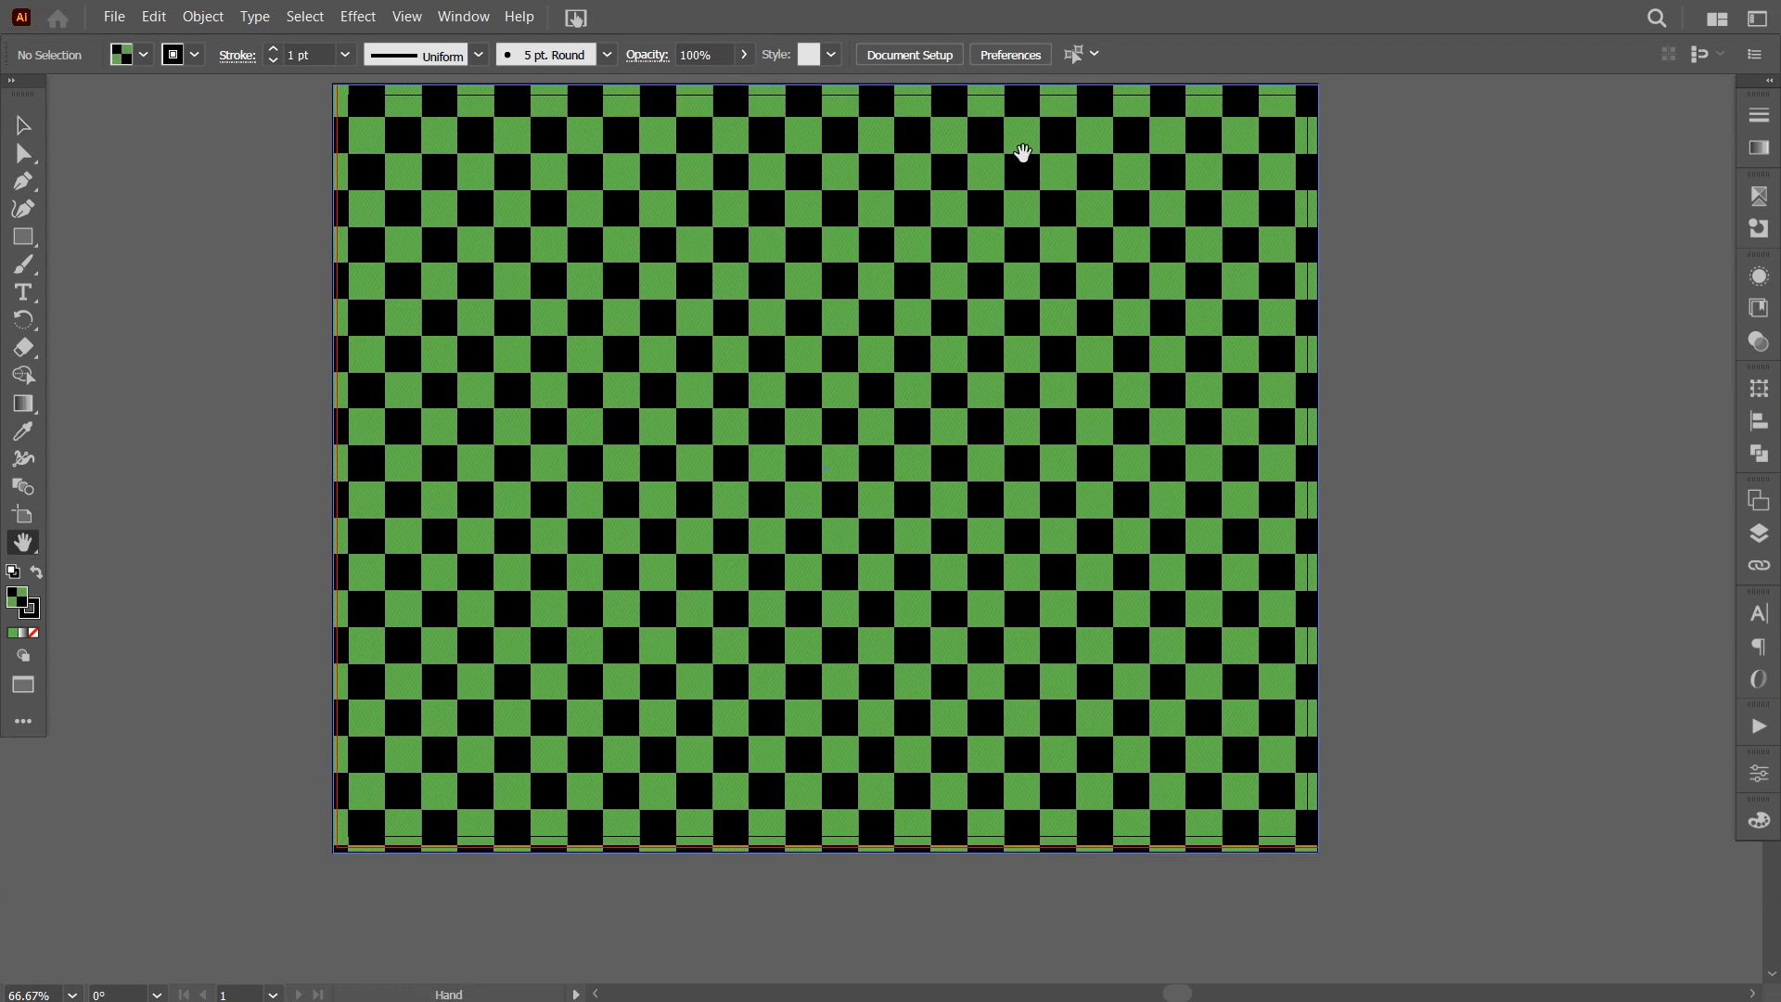
key(f)
key(f)
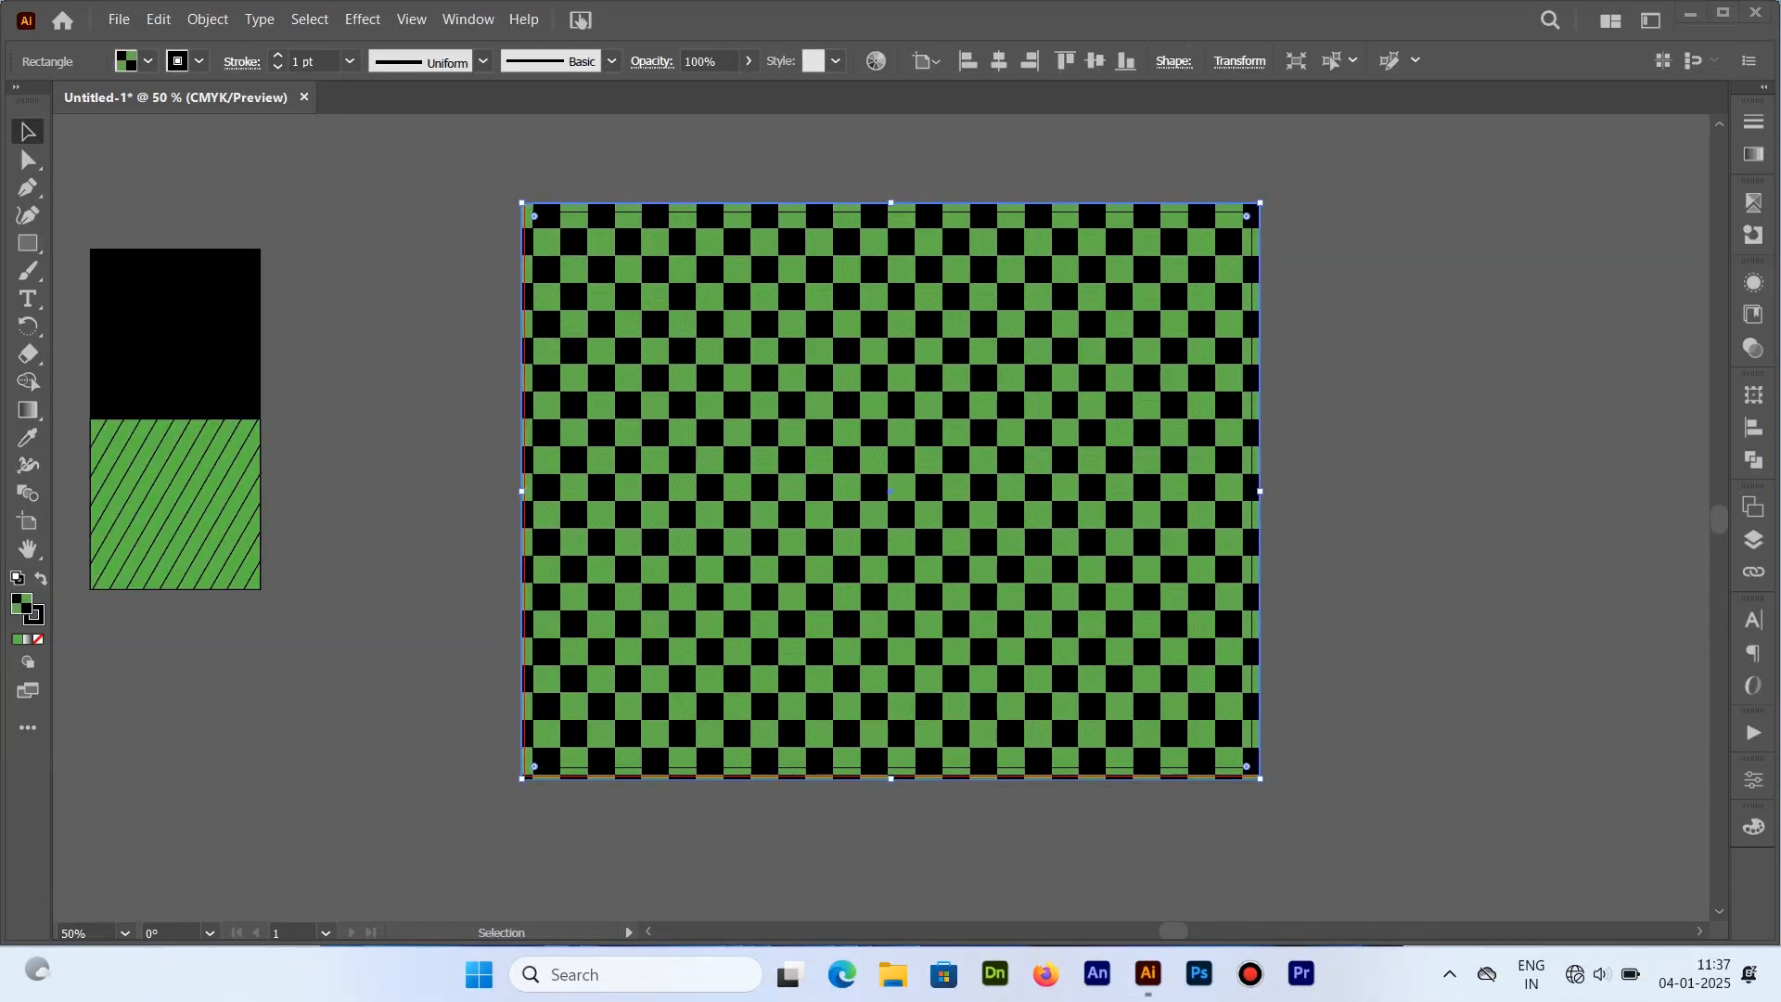
Recolor the green in the artboard rectangle's pattern to purple with Recolor Artwork, at hue 284°, saturation 92% and brightness 100%
click(392, 287)
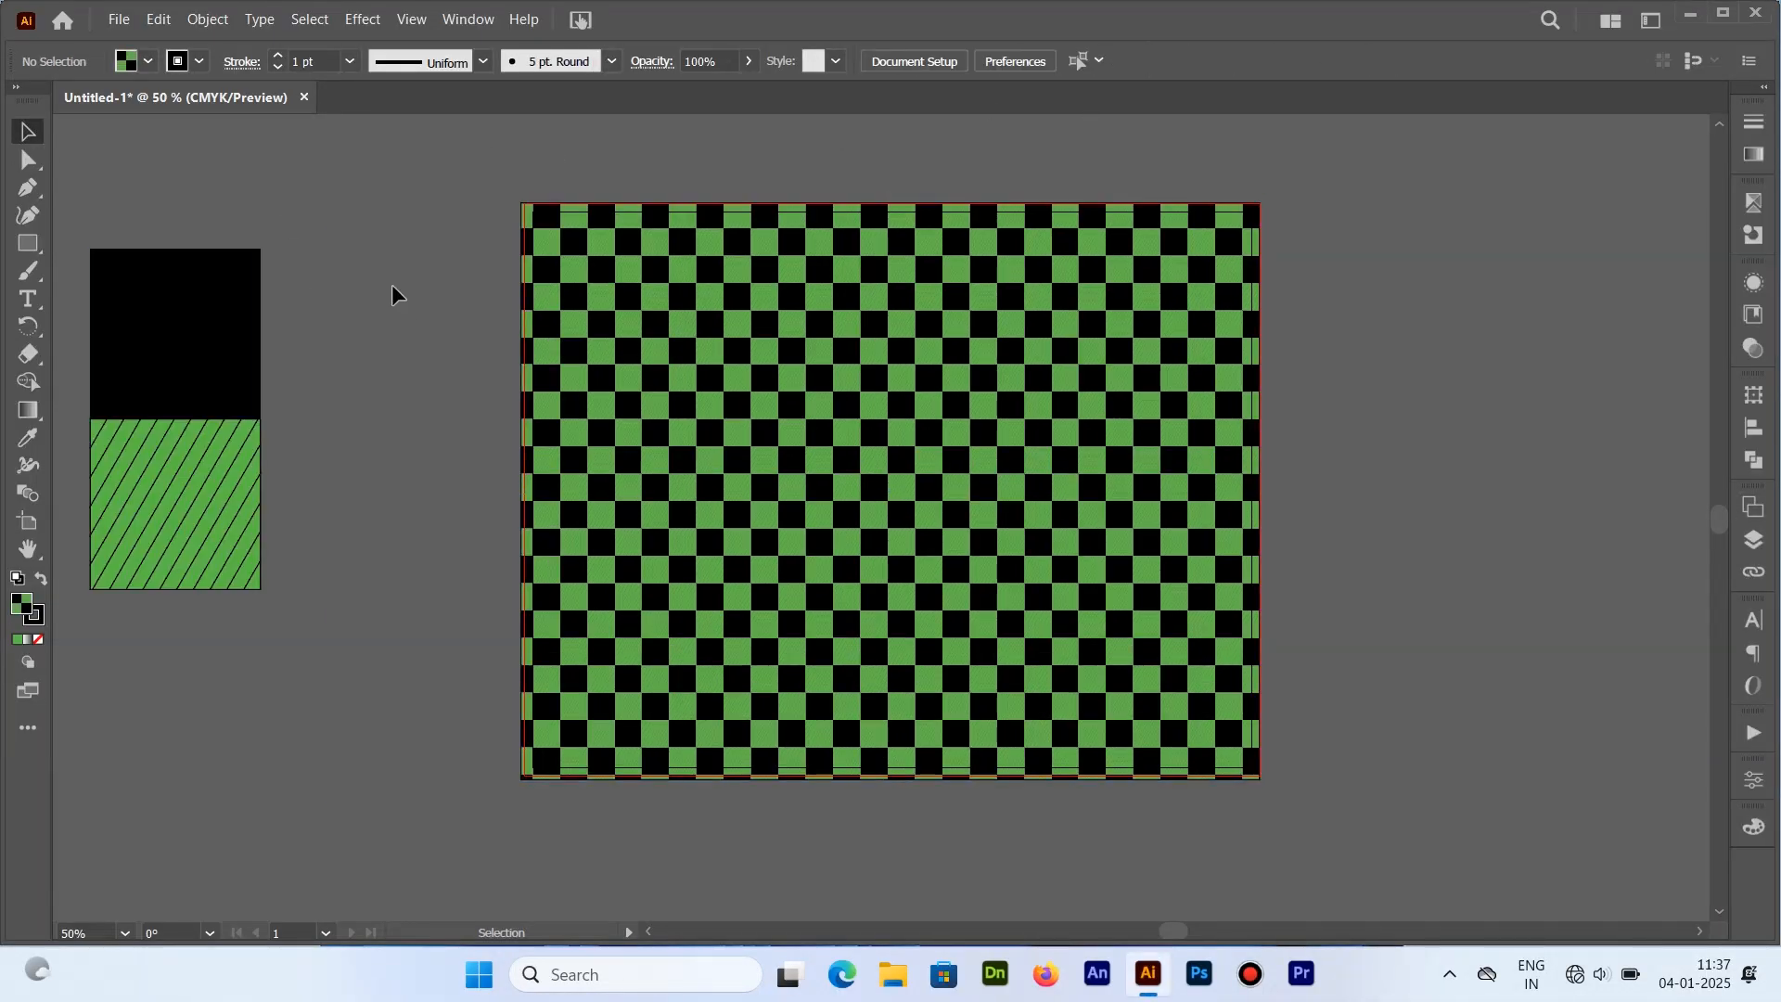
click(813, 357)
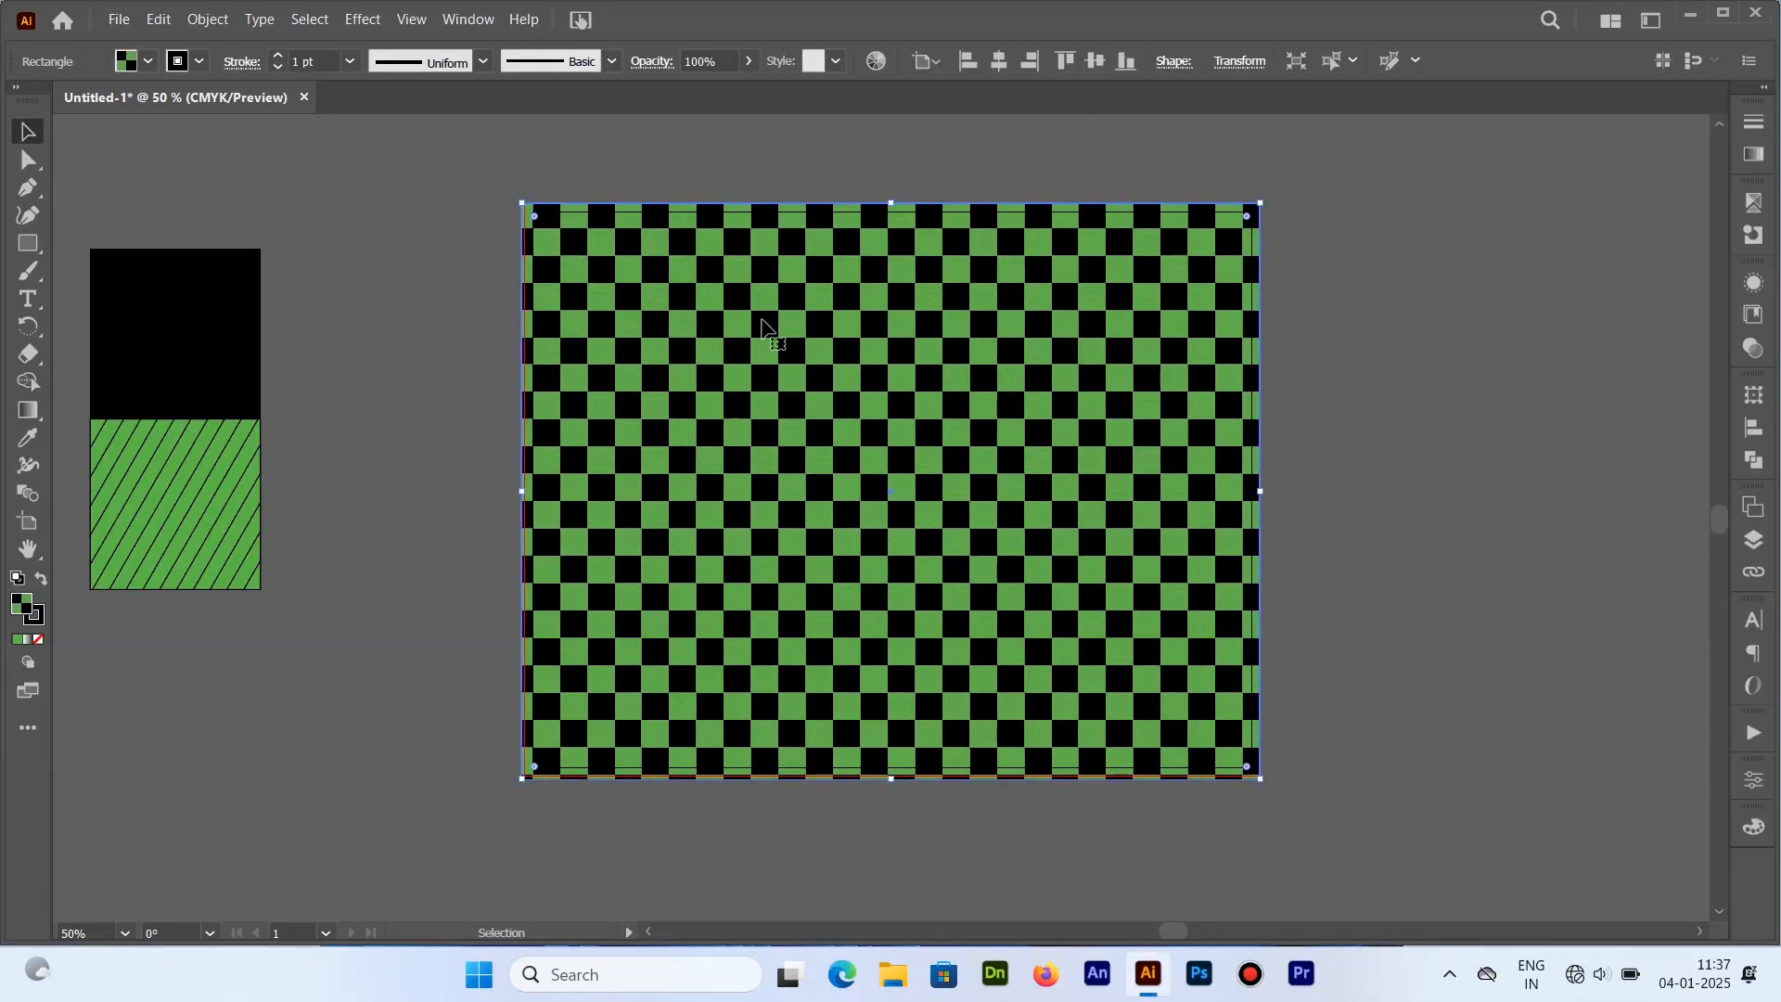
click(877, 61)
drag(942, 176, 1396, 139)
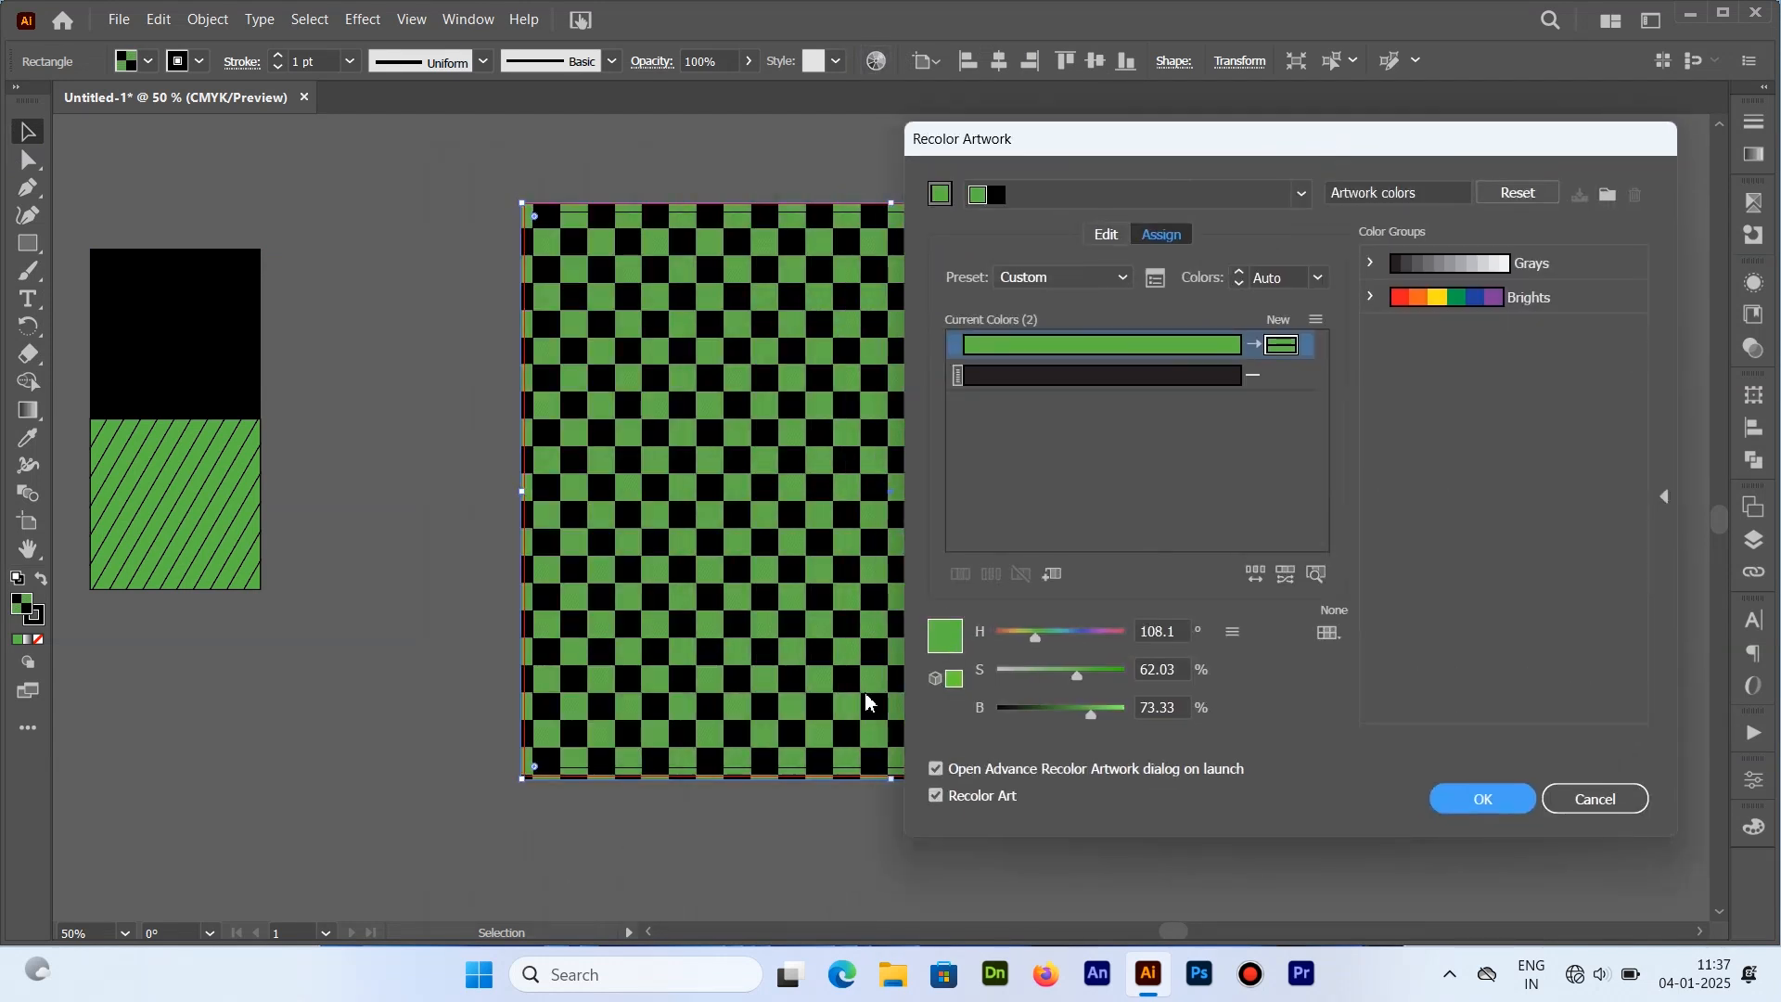
click(1106, 233)
drag(1079, 374, 1127, 461)
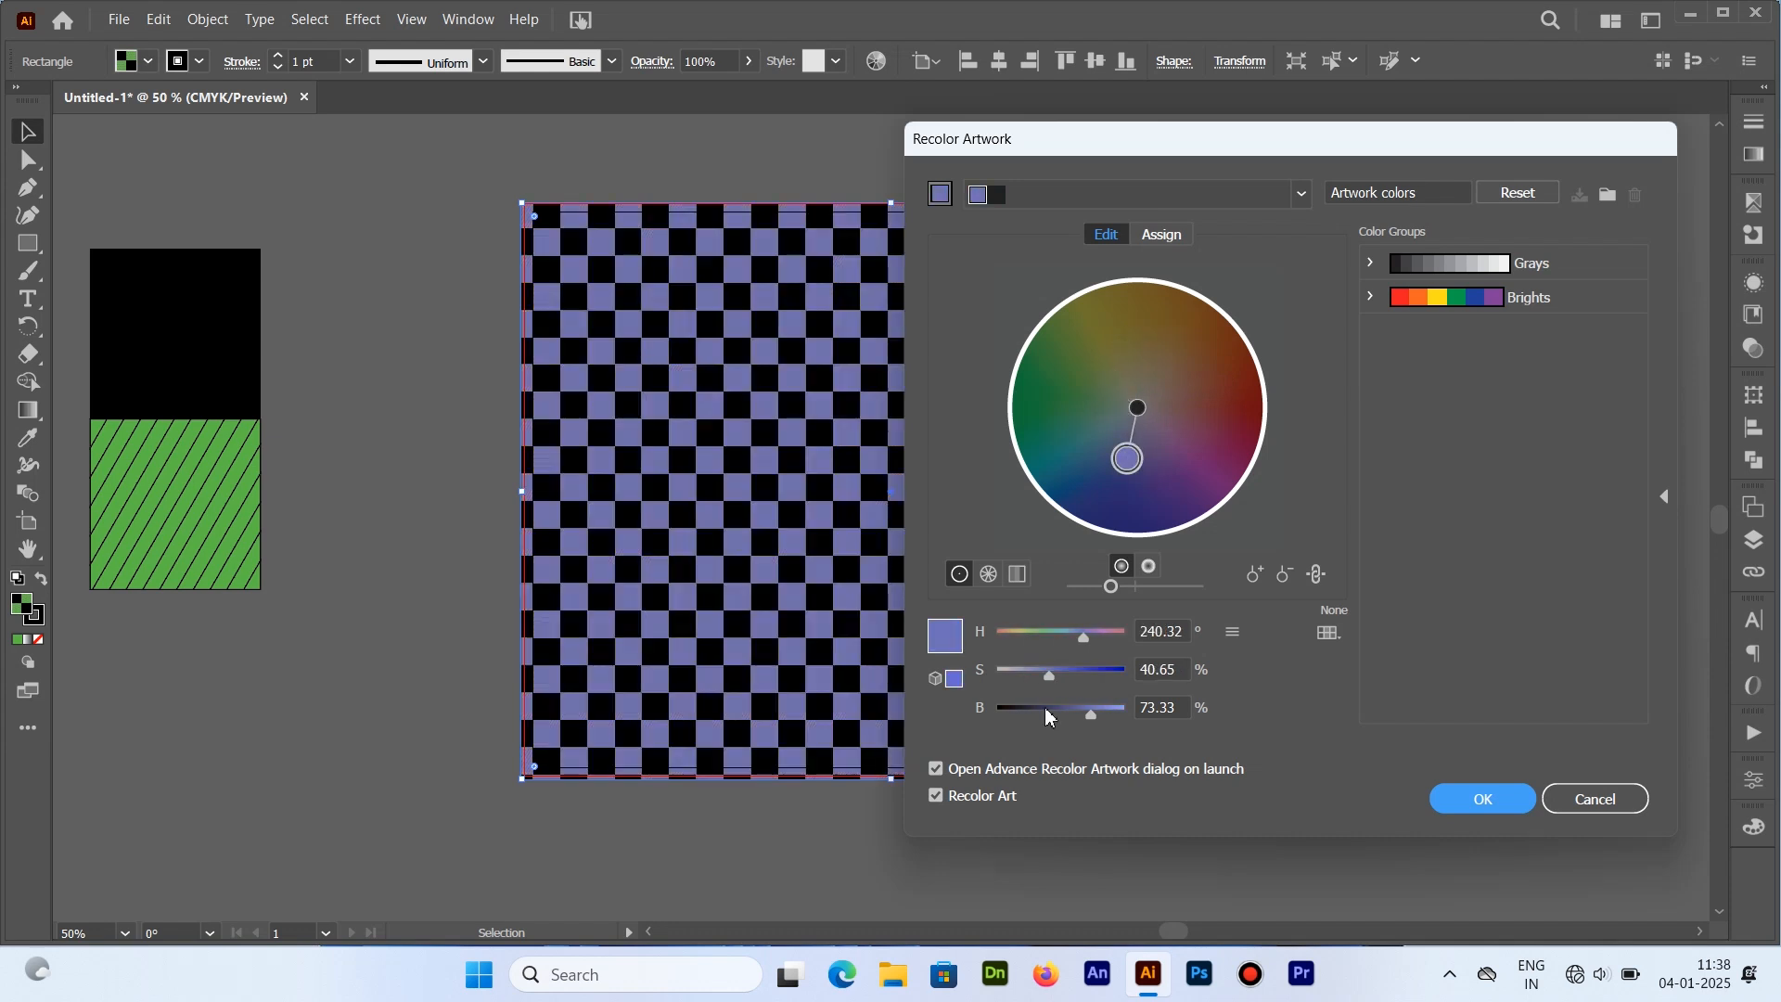
mouse_move(1092, 712)
mouse_down()
mouse_move(1150, 713)
mouse_move(1018, 710)
mouse_move(1076, 714)
mouse_move(1117, 678)
mouse_move(1091, 642)
mouse_move(1118, 638)
mouse_move(1067, 716)
mouse_move(1007, 718)
mouse_move(1130, 715)
mouse_up()
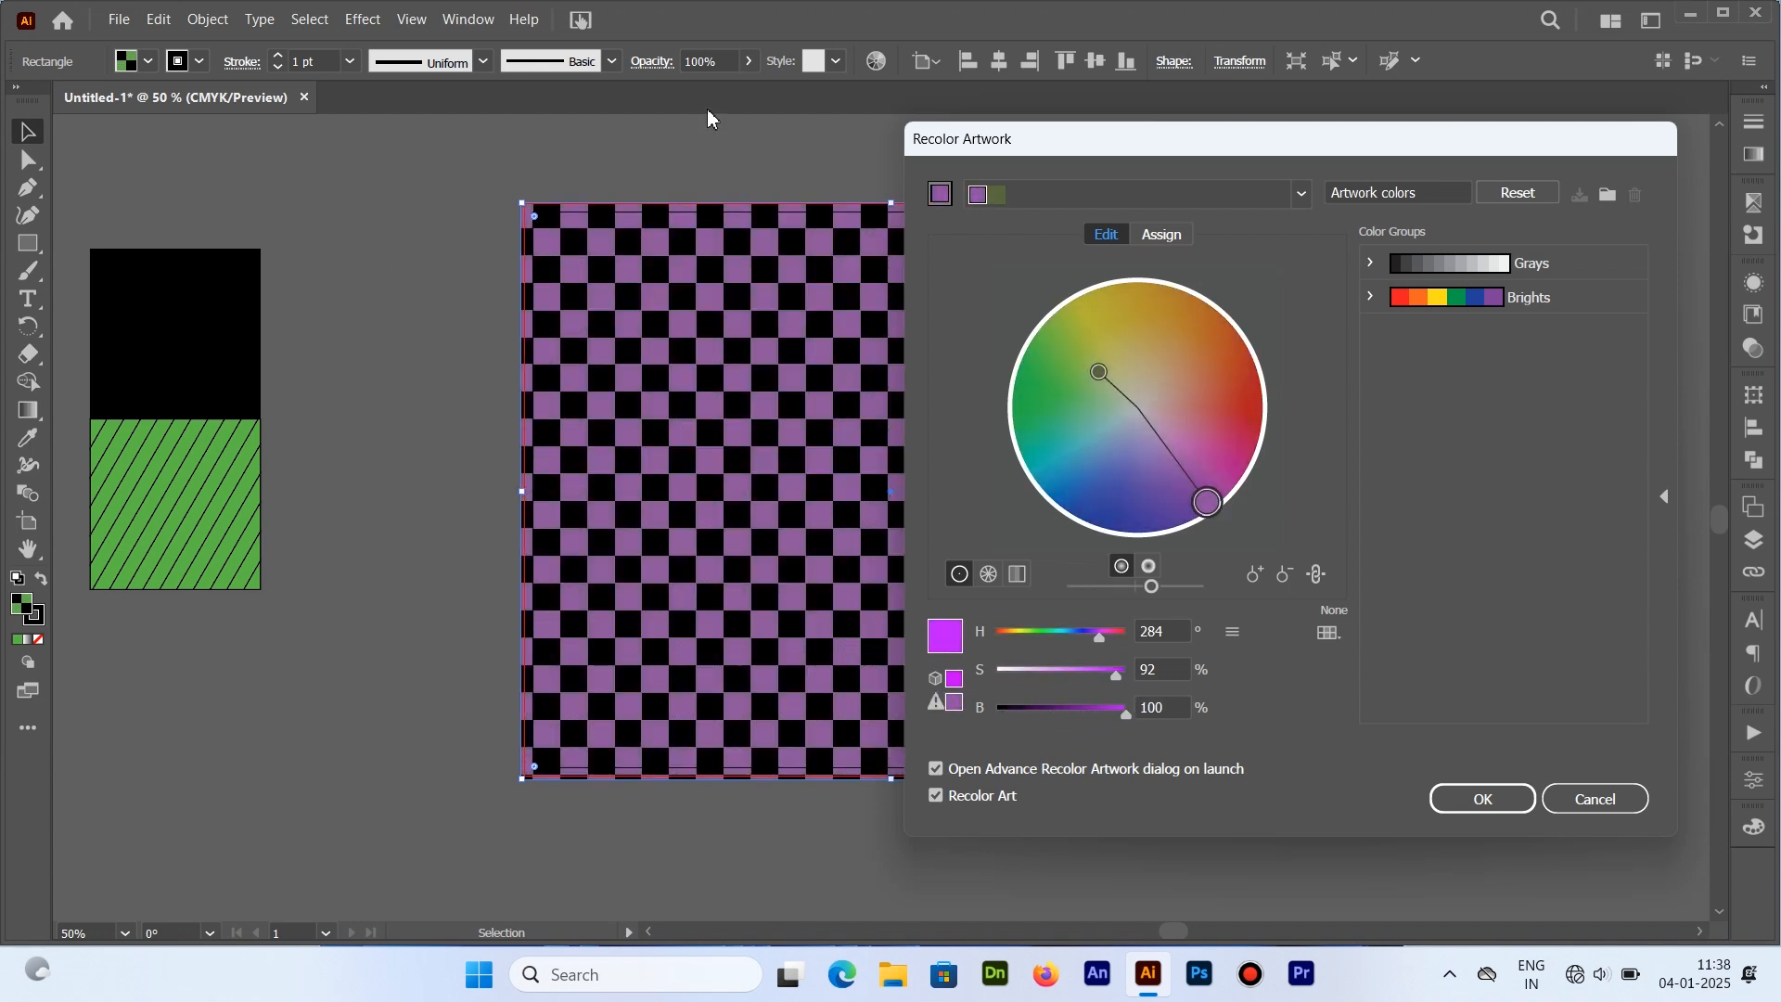
click(1484, 800)
click(1357, 477)
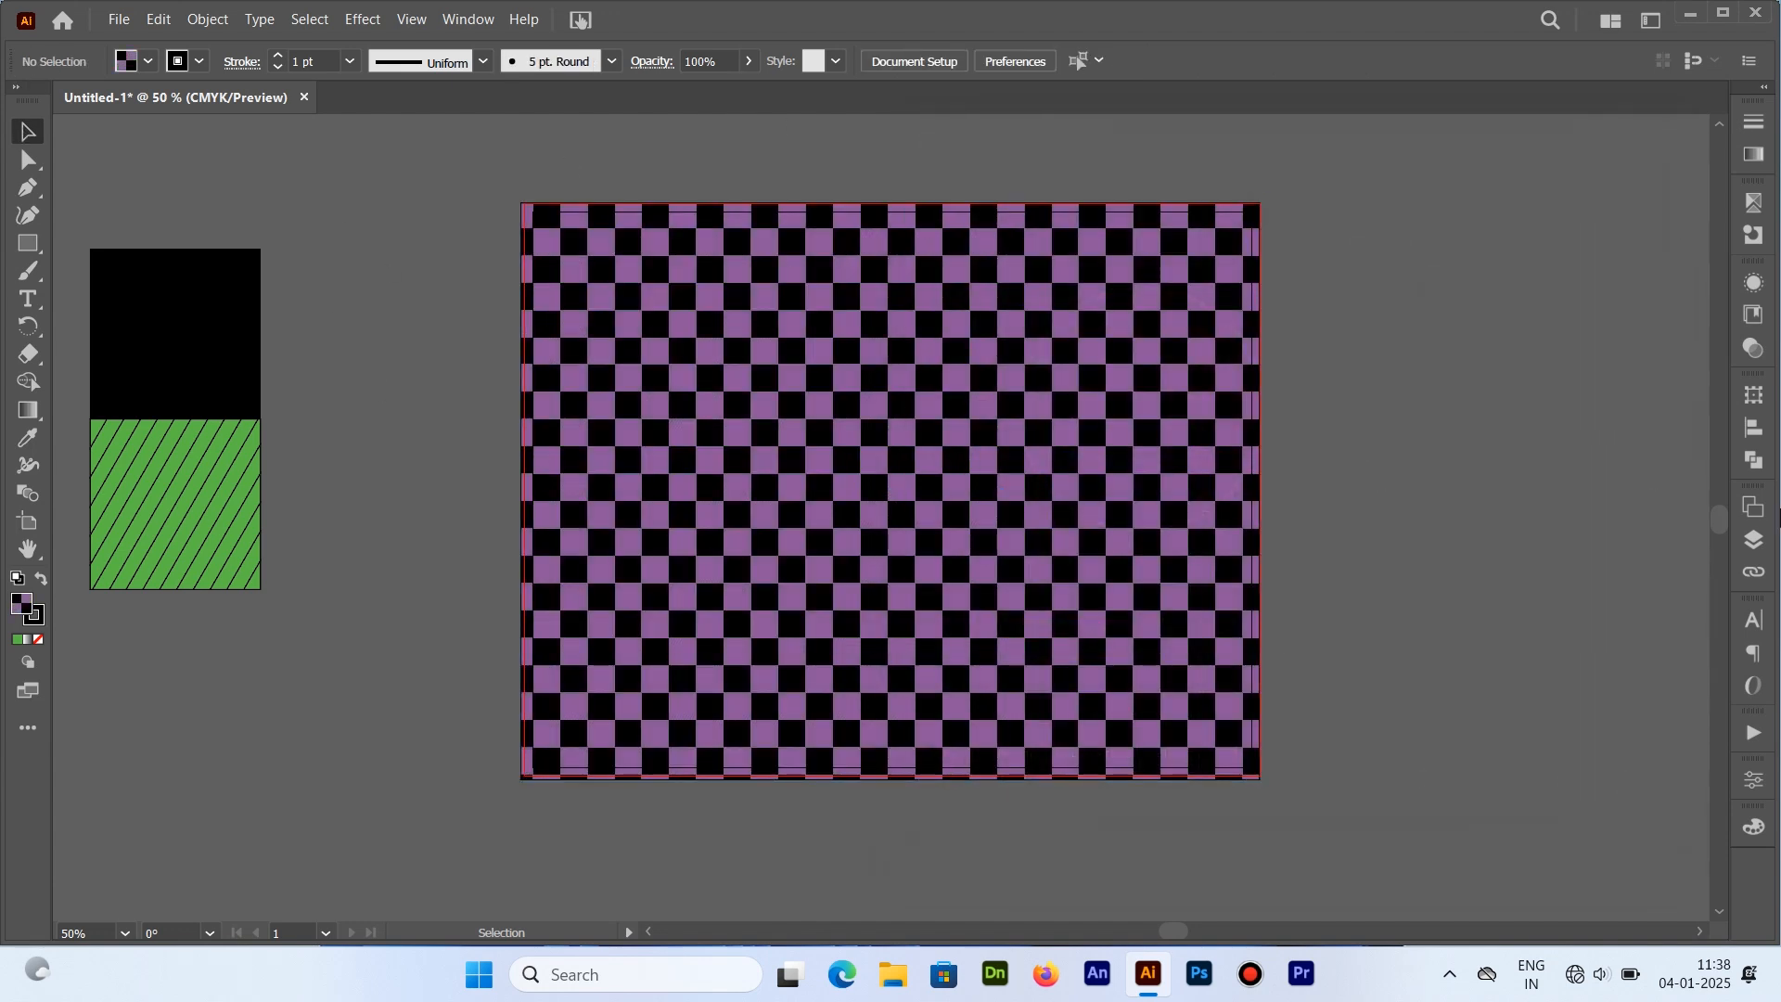
Recolor the purple in the rectangle's pattern to a muted green, at about 135° hue and 41% saturation
click(538, 529)
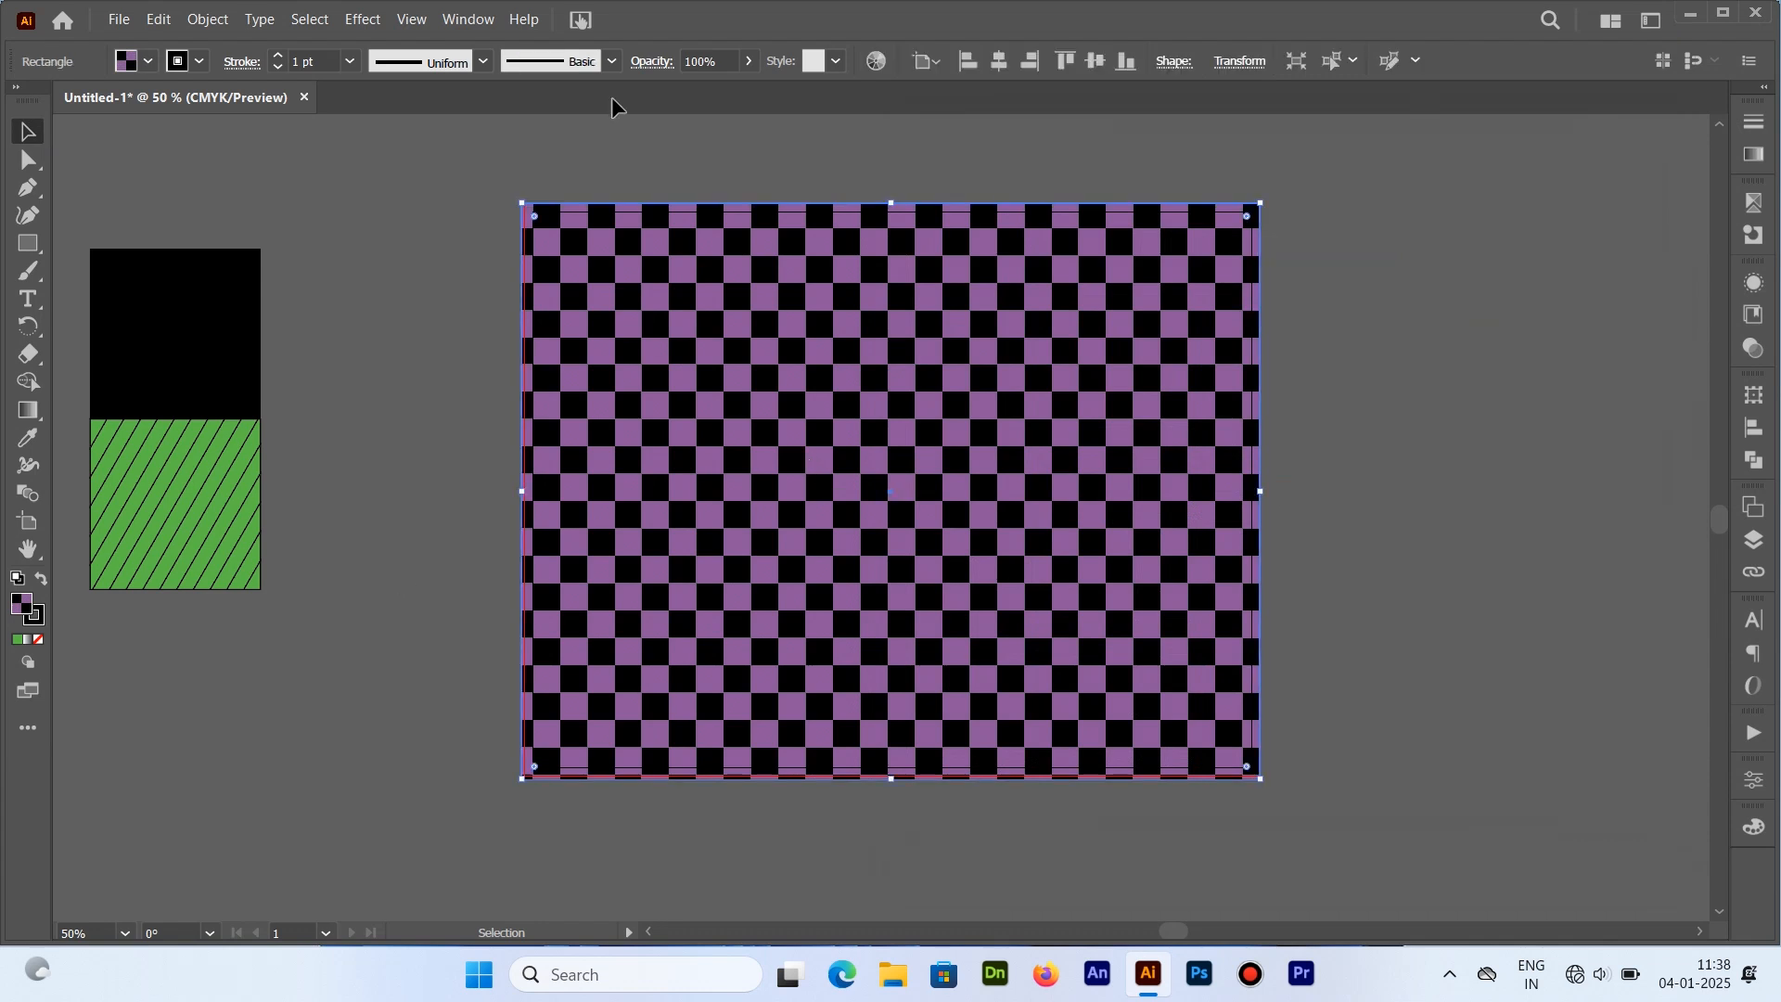
click(877, 60)
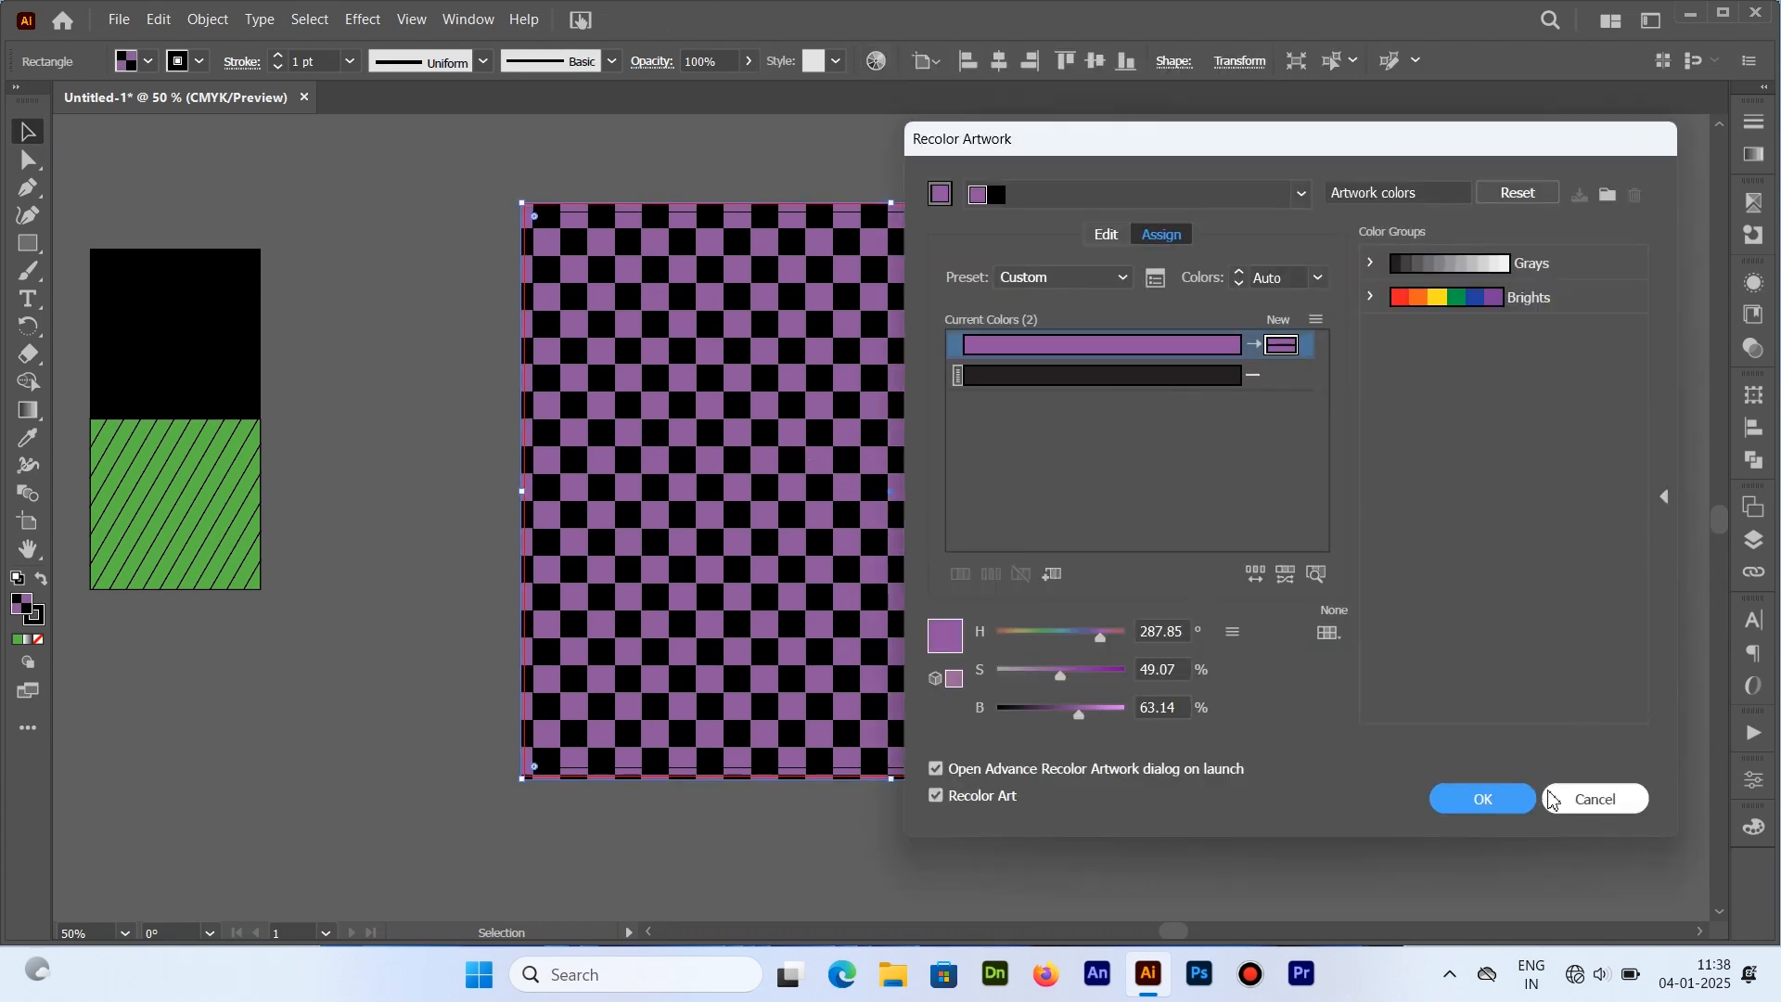
click(1106, 234)
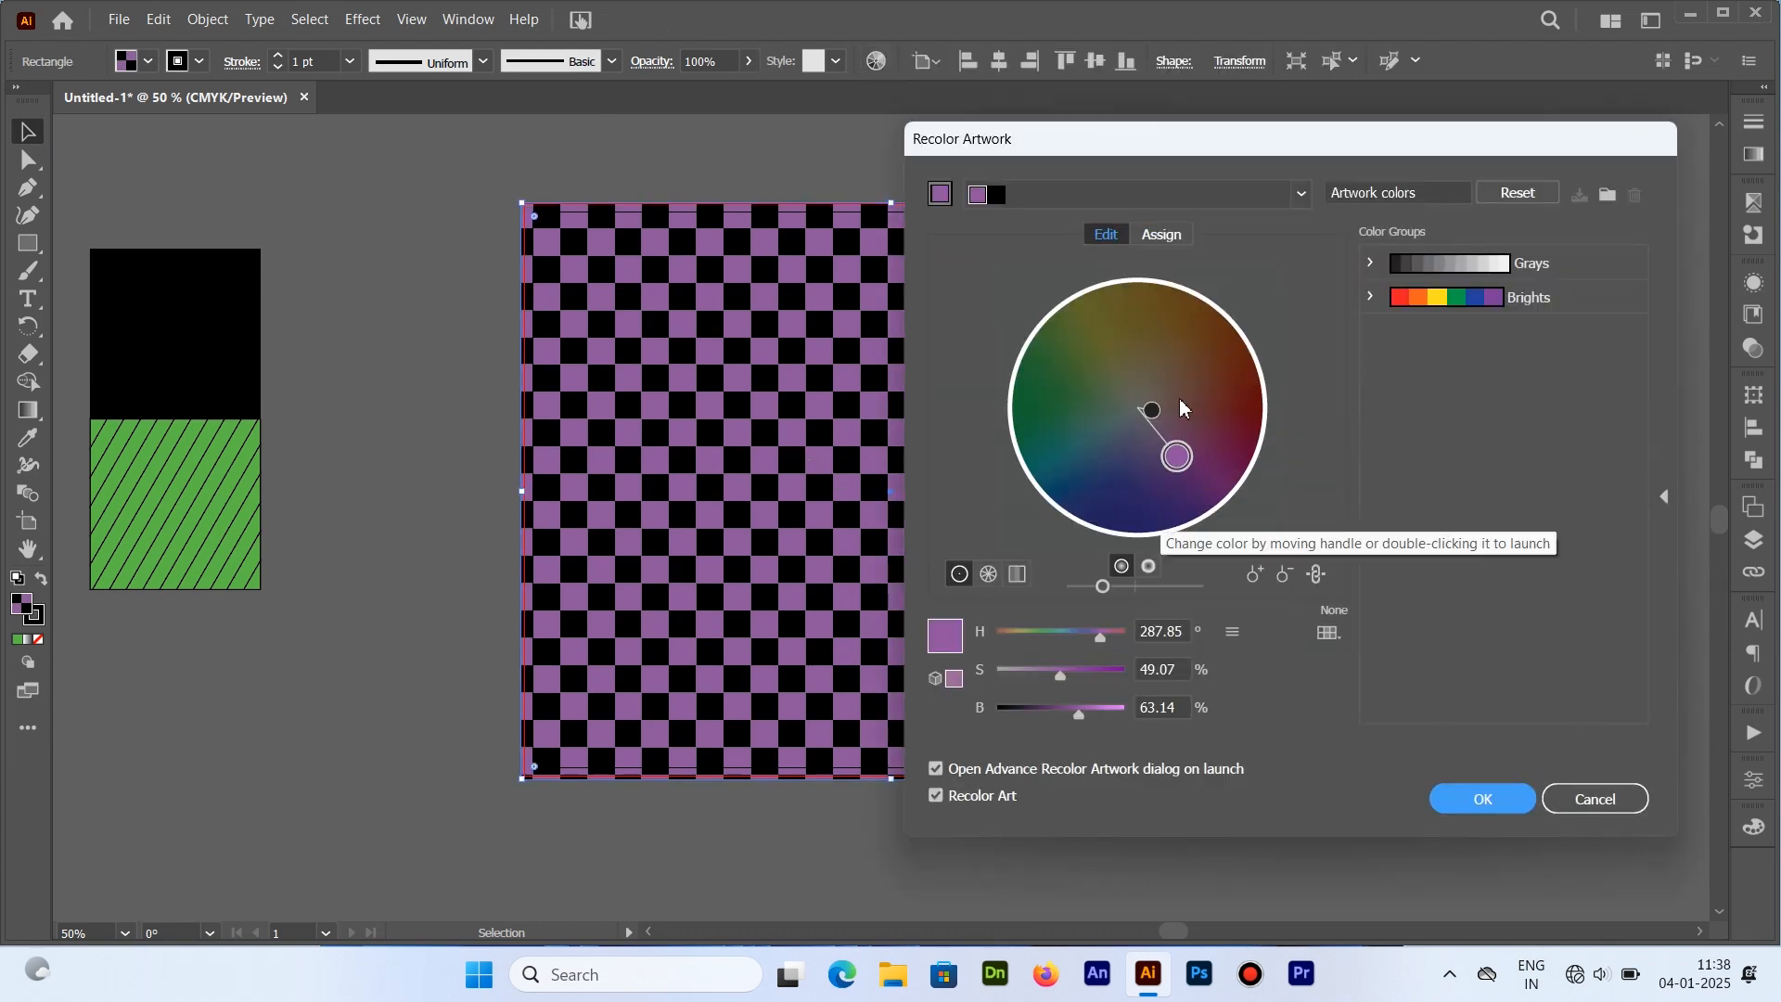
drag(1176, 455, 1084, 405)
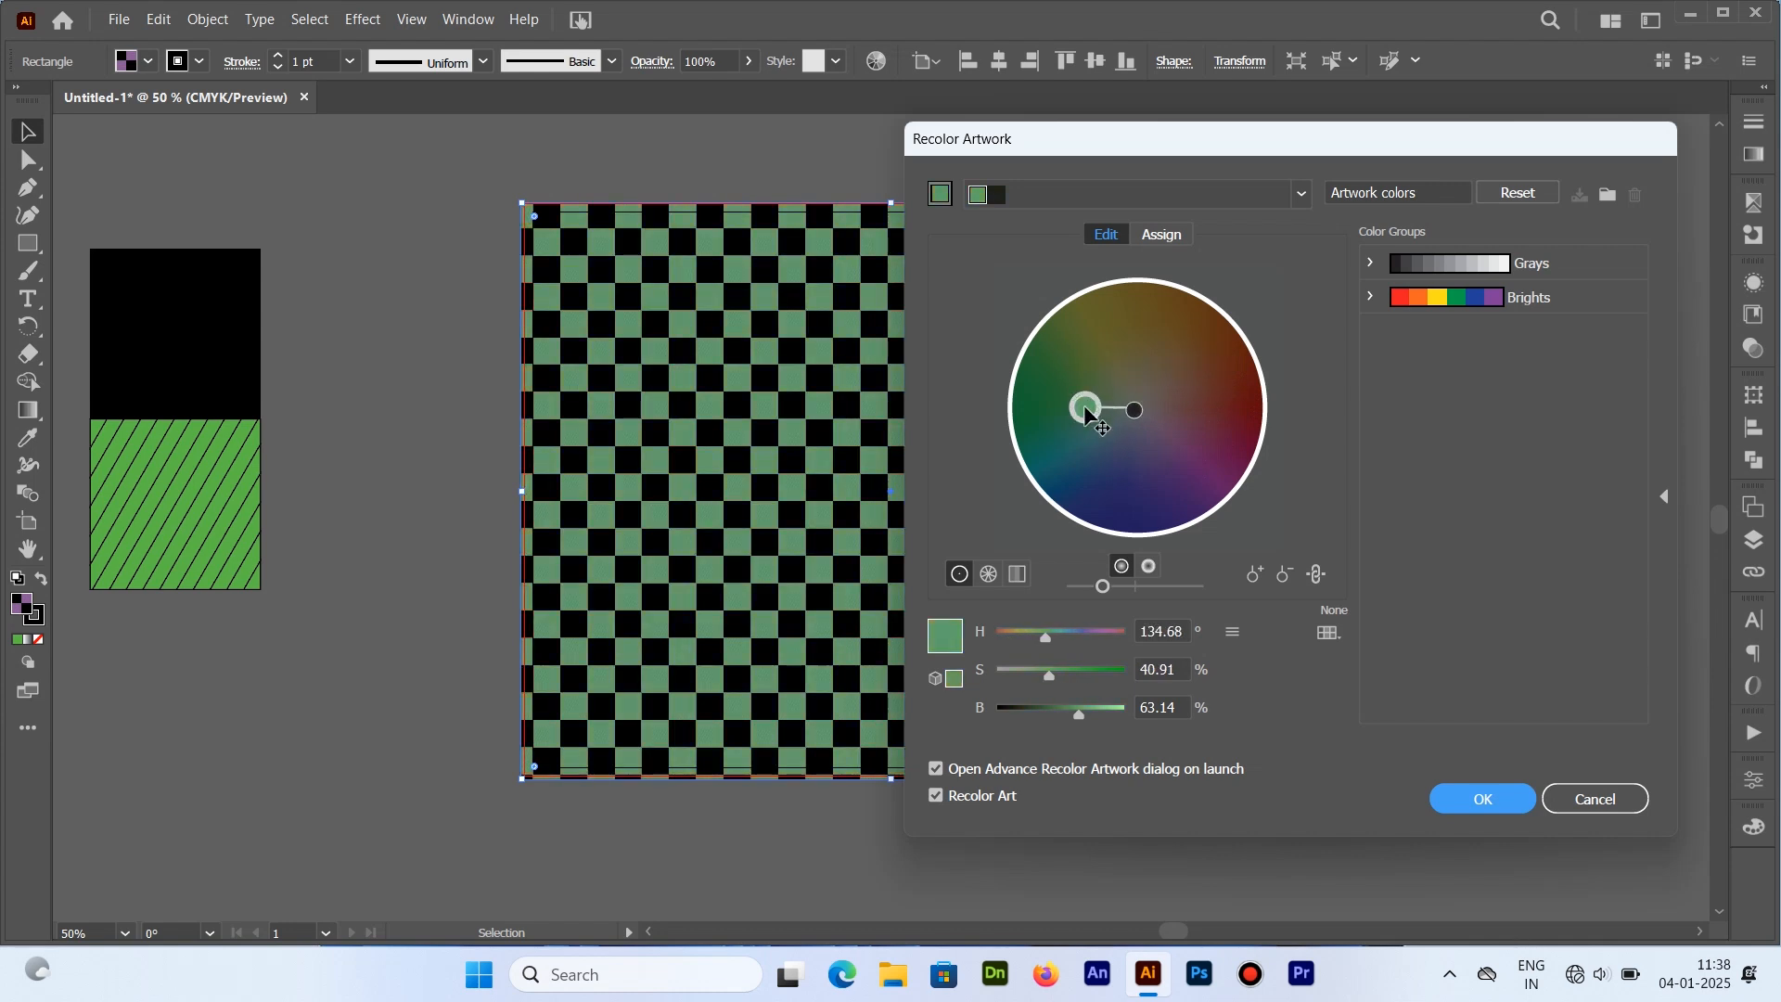
click(1477, 798)
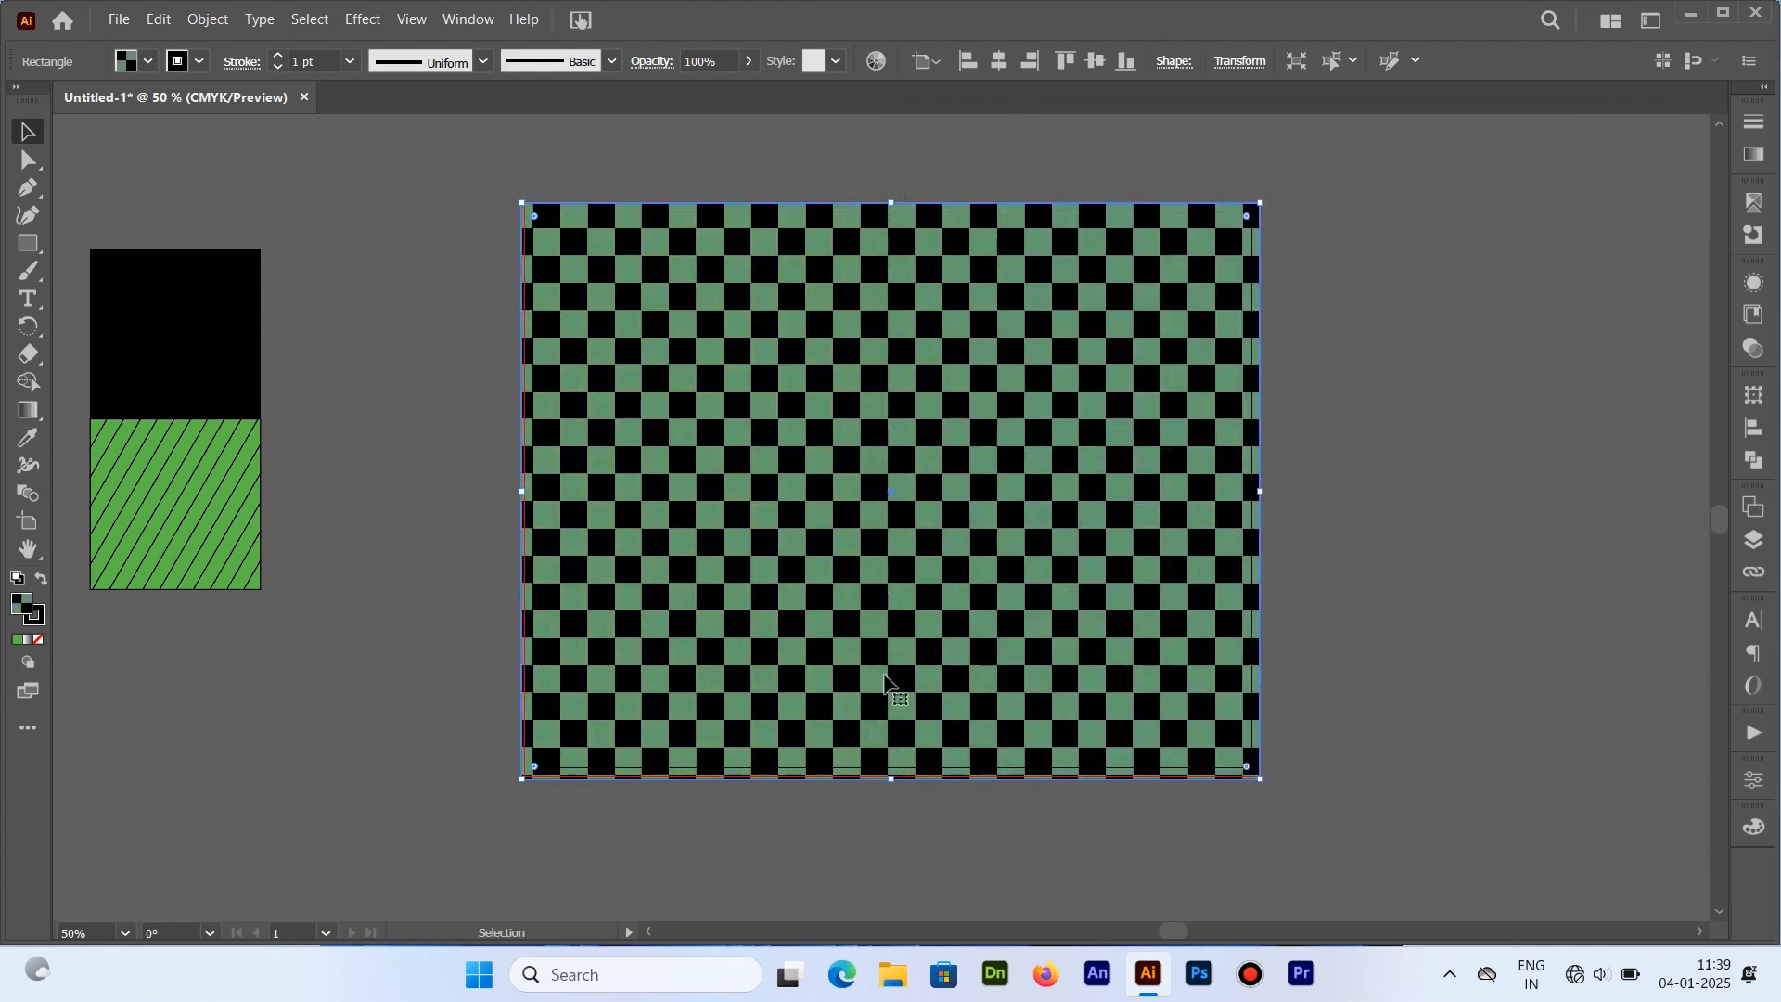